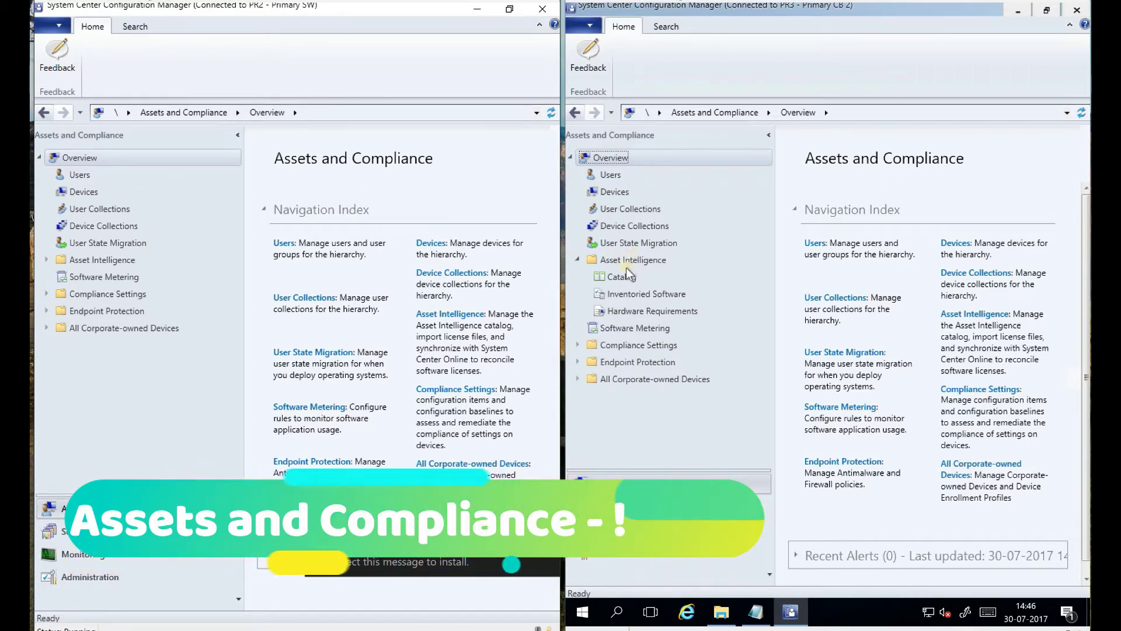
Expand Asset Intelligence in the PR2 console and Compliance Settings in both the PR2 and PR3 consoles for comparison.
{"action": "left_click", "coordinate": [47, 260]}
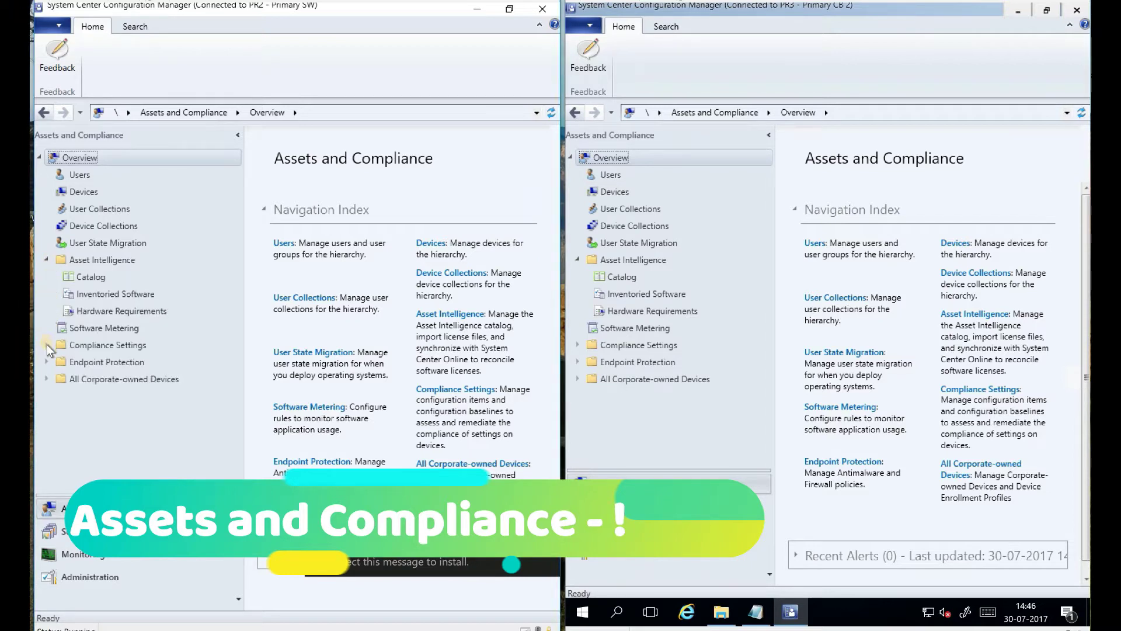
{"action": "left_click", "coordinate": [47, 345]}
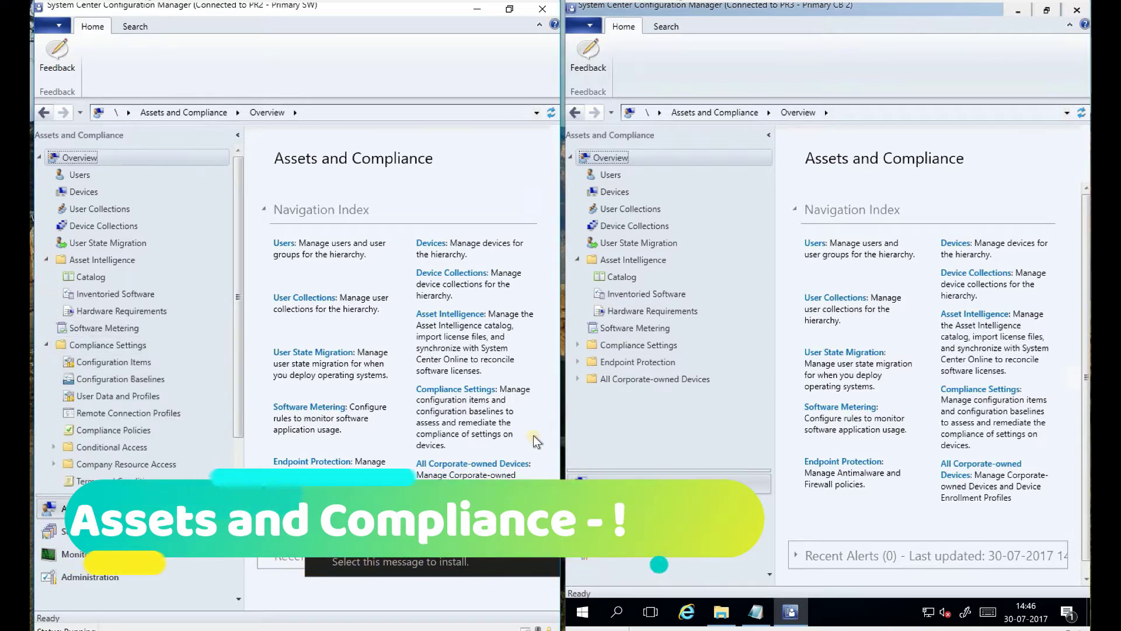
{"action": "left_click", "coordinate": [577, 345]}
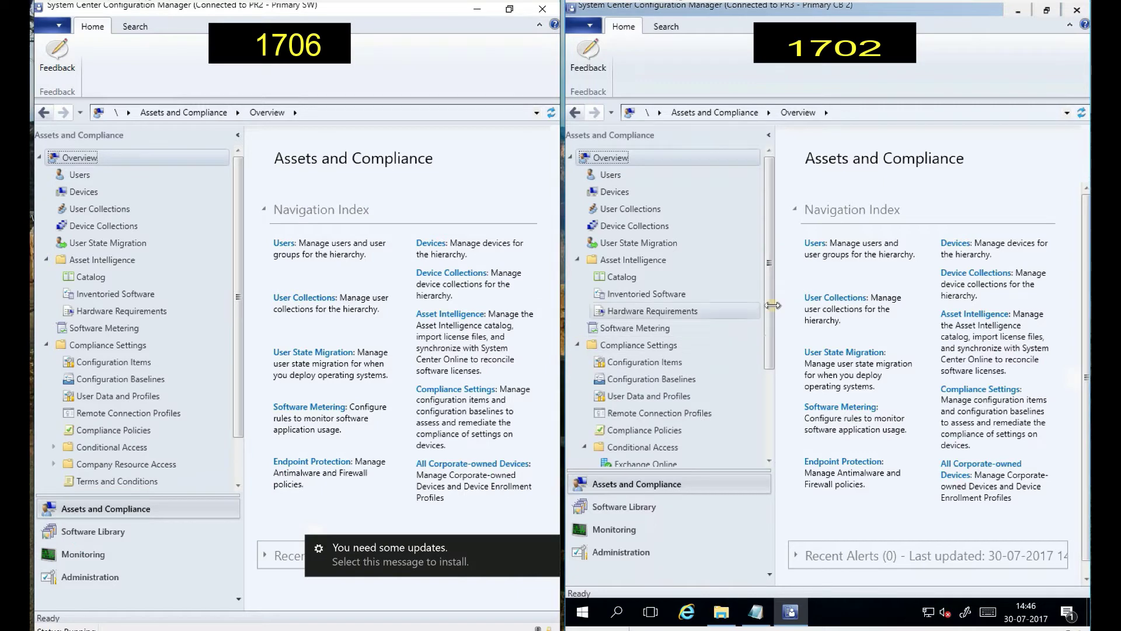
{"action": "scroll", "coordinate": [764, 369], "scroll_direction": "down", "scroll_amount": 1}
{"action": "left_click_drag", "start_coordinate": [764, 369], "coordinate": [762, 404]}
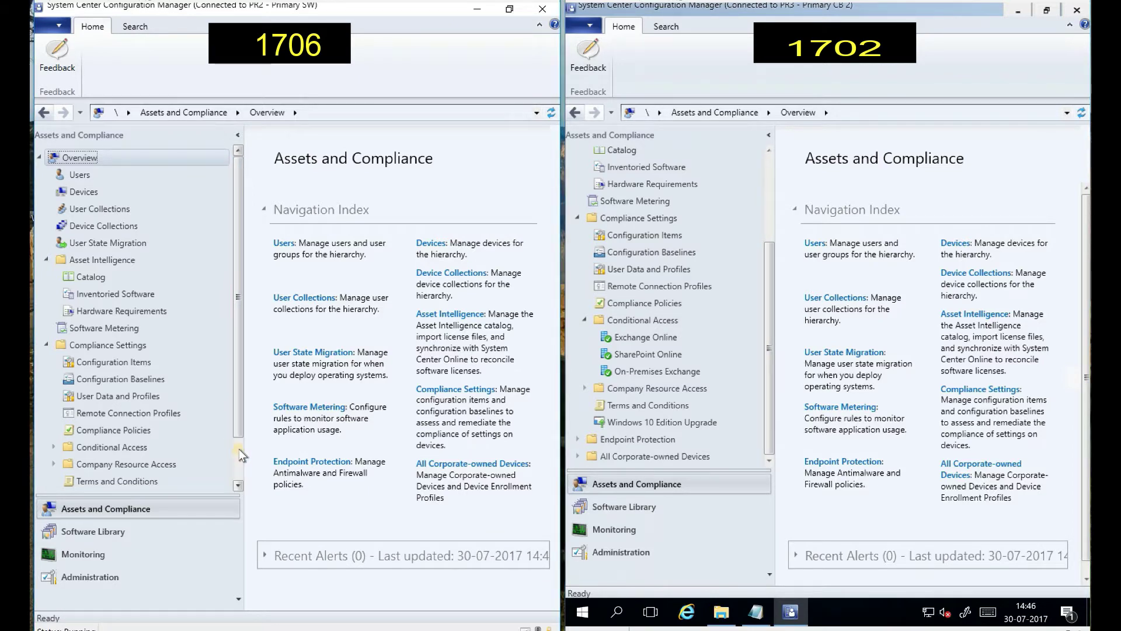
Expand Conditional Access in the PR2 console and Company Resource Access in both consoles to compare their sub-nodes.
{"action": "scroll", "coordinate": [146, 418], "scroll_direction": "down", "scroll_amount": 1}
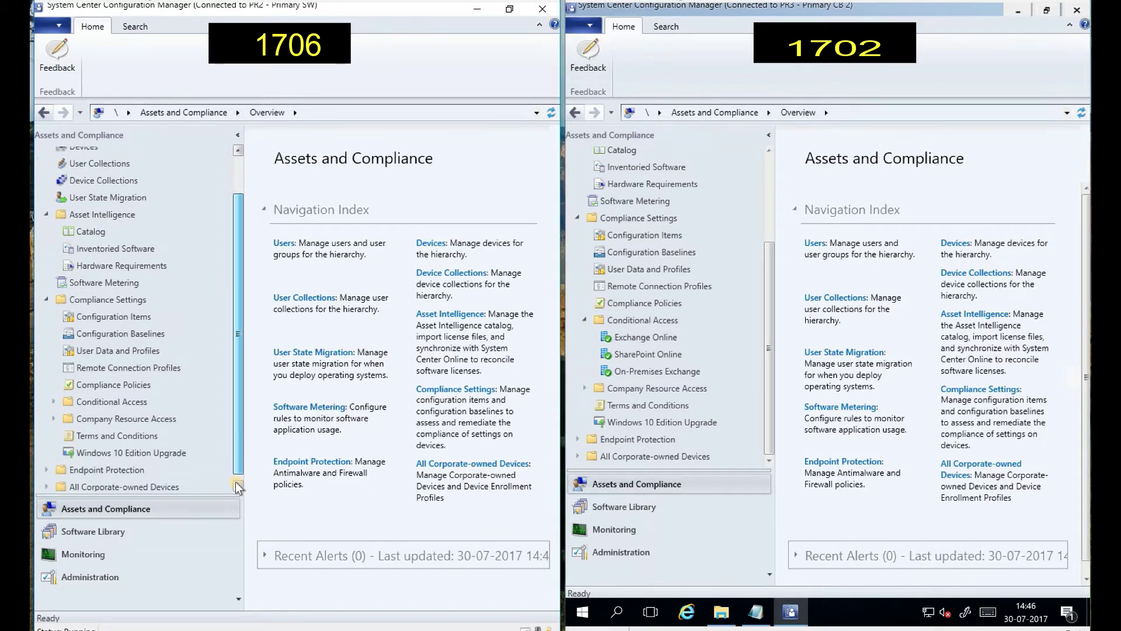
{"action": "left_click", "coordinate": [53, 396]}
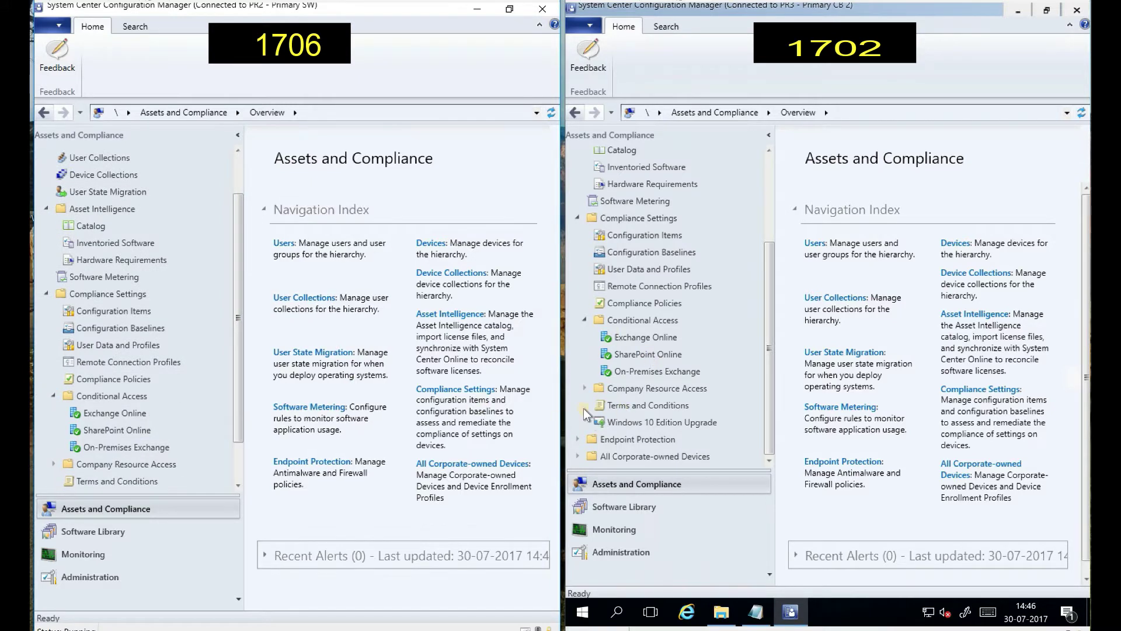
{"action": "left_click", "coordinate": [53, 463]}
{"action": "left_click_drag", "start_coordinate": [237, 386], "coordinate": [240, 502]}
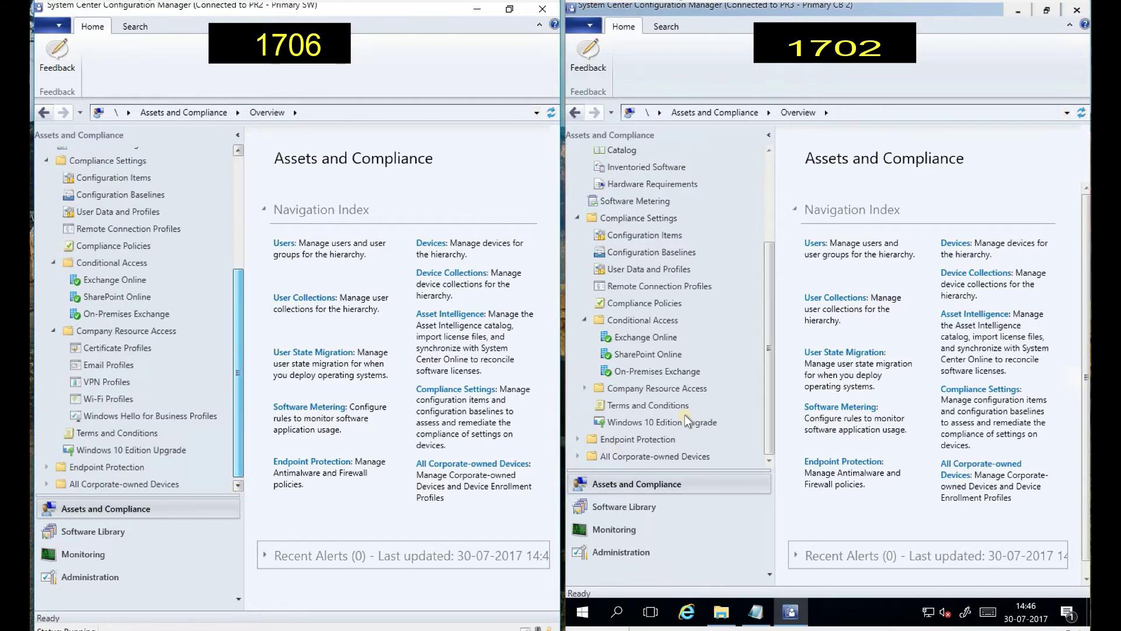
{"action": "left_click", "coordinate": [585, 388]}
{"action": "scroll", "coordinate": [765, 435], "scroll_direction": "down", "scroll_amount": 1}
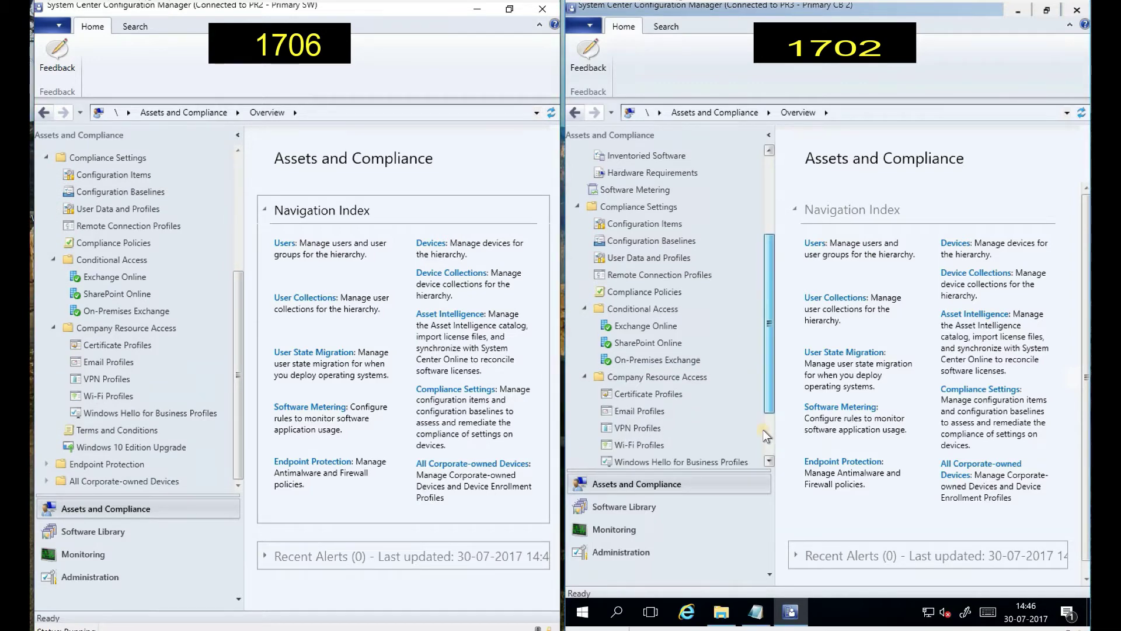
{"action": "scroll", "coordinate": [765, 435], "scroll_direction": "down", "scroll_amount": 2}
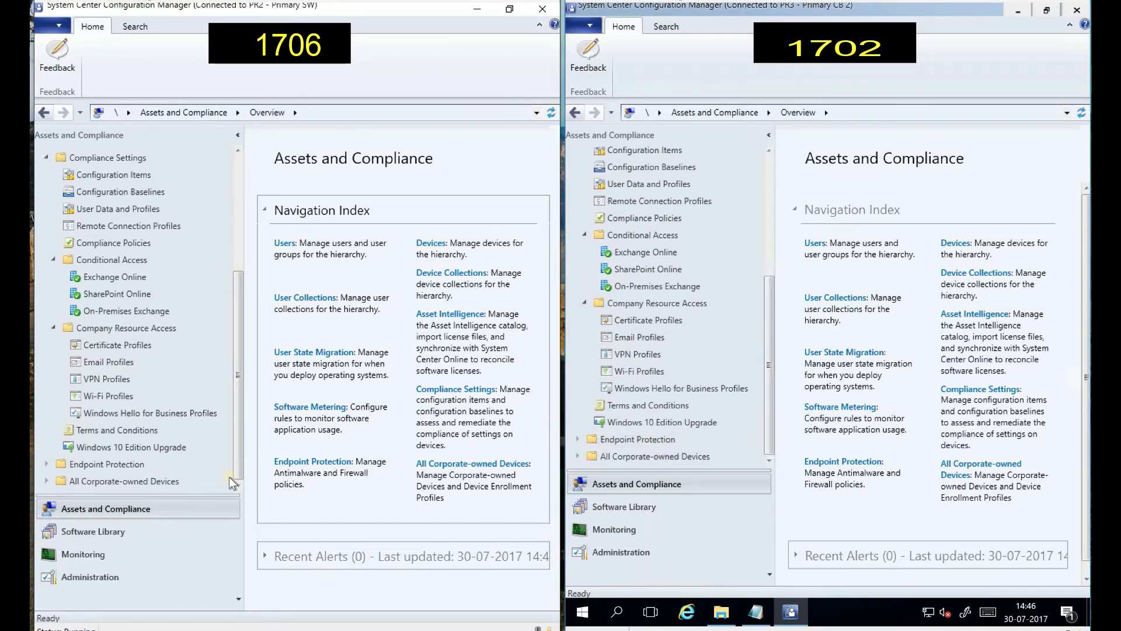
Expand Endpoint Protection in the PR2 and PR3 consoles and compare the policy nodes listed beneath it.
{"action": "left_click", "coordinate": [46, 464]}
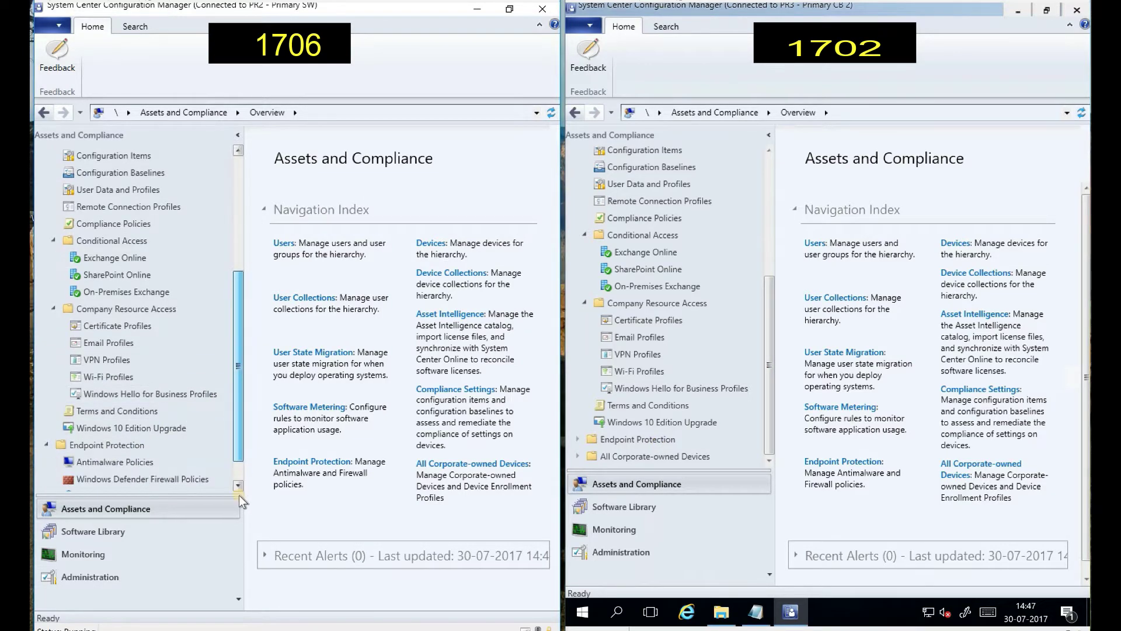
{"action": "scroll", "coordinate": [240, 437], "scroll_direction": "down", "scroll_amount": 1}
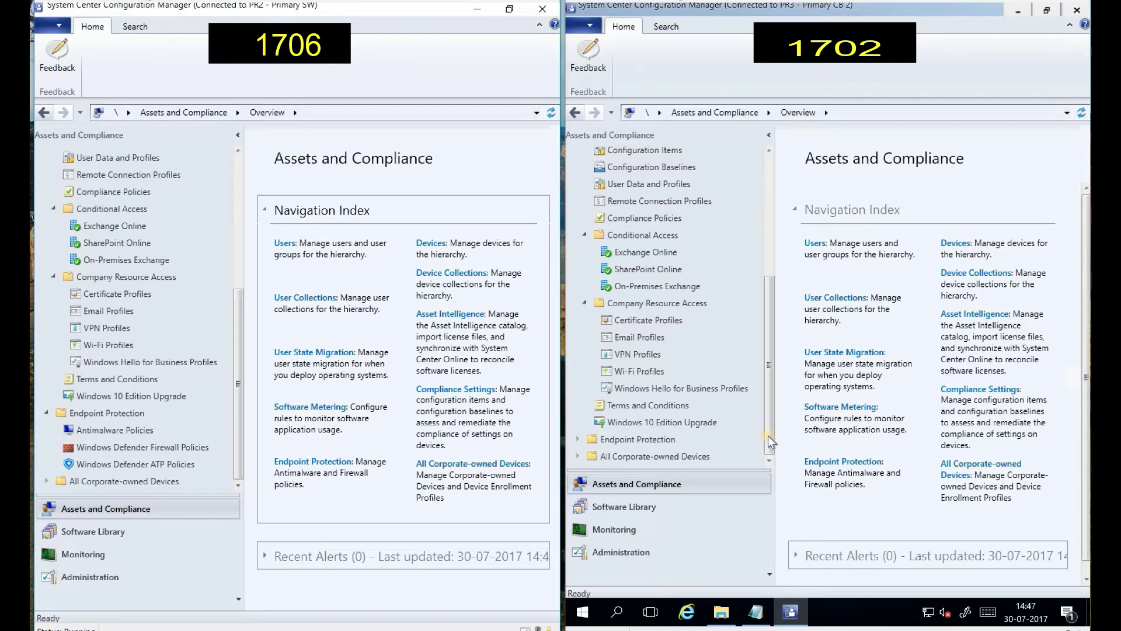
{"action": "left_click", "coordinate": [577, 439]}
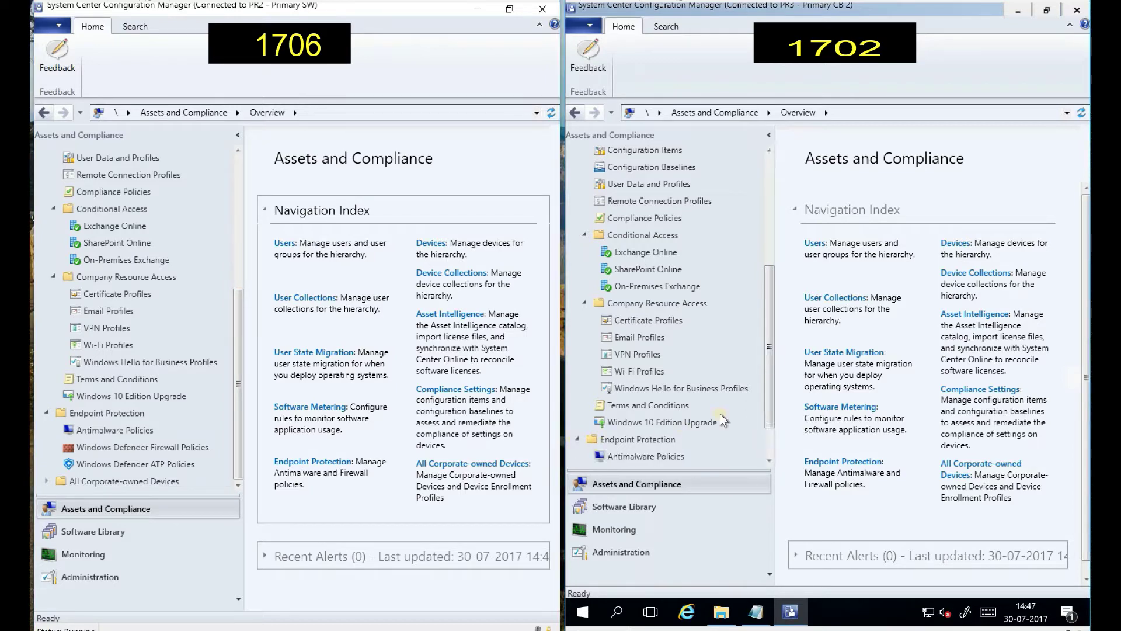
{"action": "scroll", "coordinate": [770, 425], "scroll_direction": "down", "scroll_amount": 1}
Expand All Corporate-owned Devices in the PR3 and PR2 consoles and compare the nodes throughout both Assets and Compliance trees.
{"action": "left_click", "coordinate": [577, 457]}
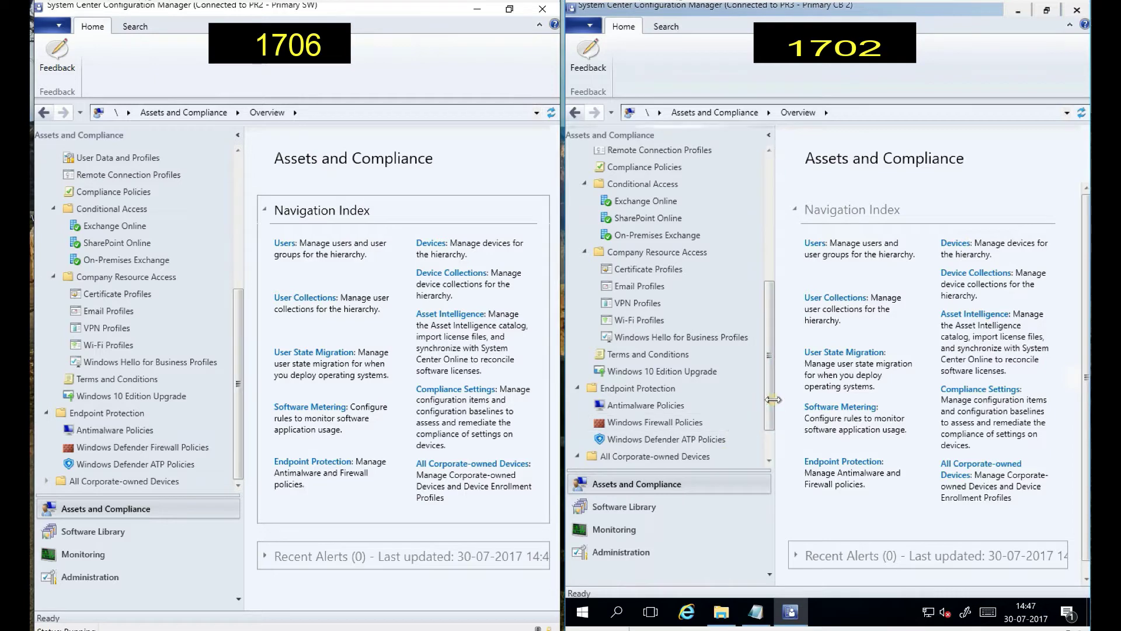
{"action": "left_click", "coordinate": [767, 461]}
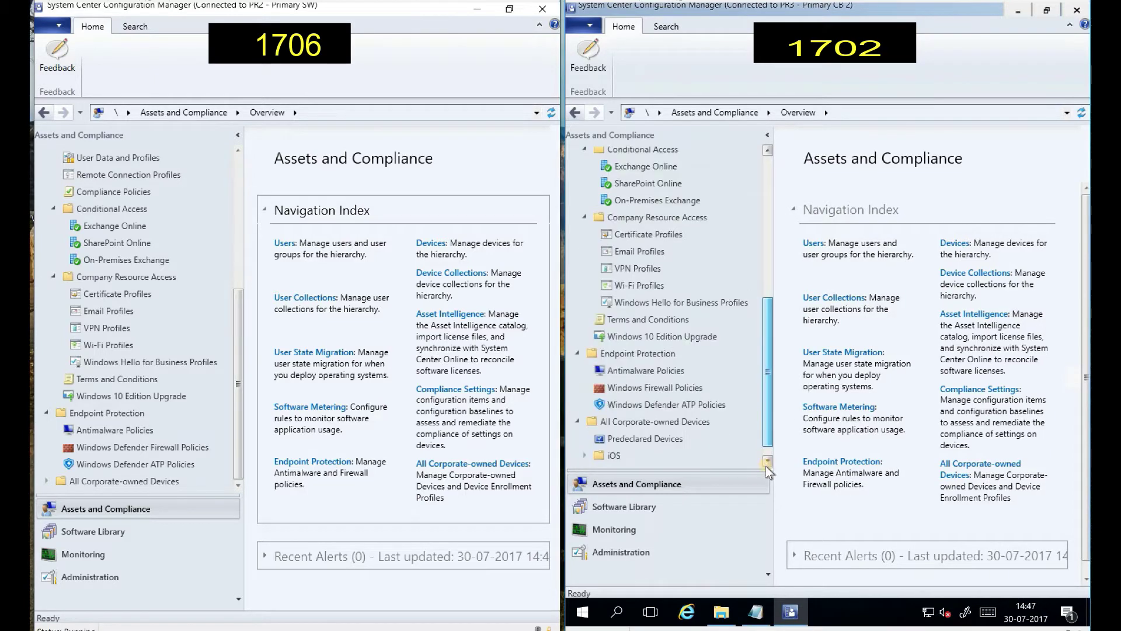
{"action": "left_click", "coordinate": [767, 463]}
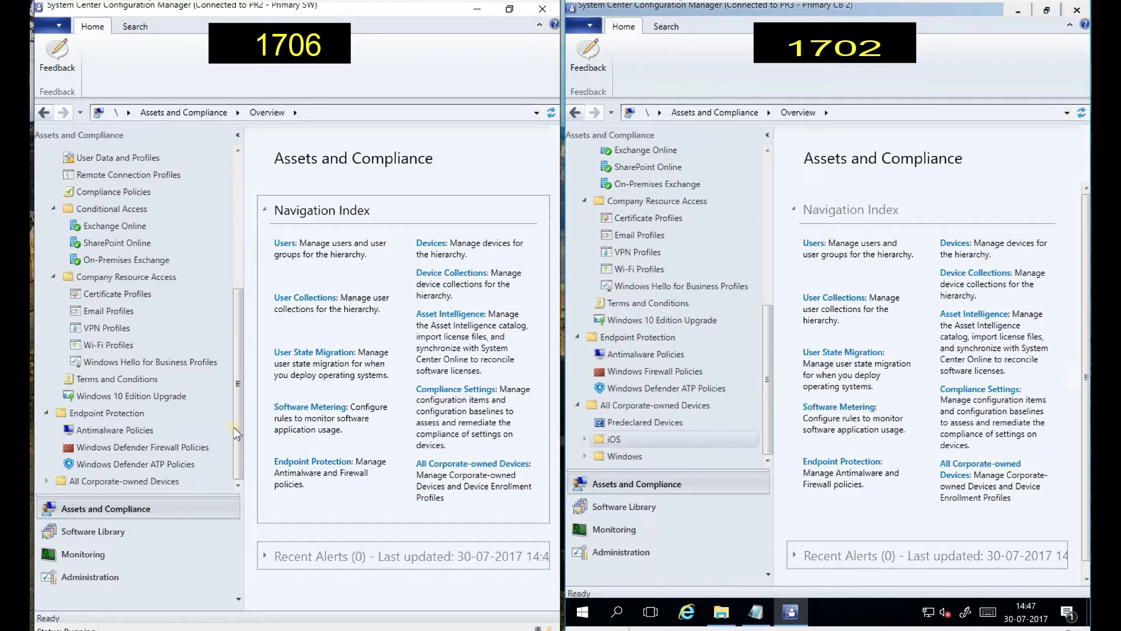
{"action": "left_click", "coordinate": [46, 481]}
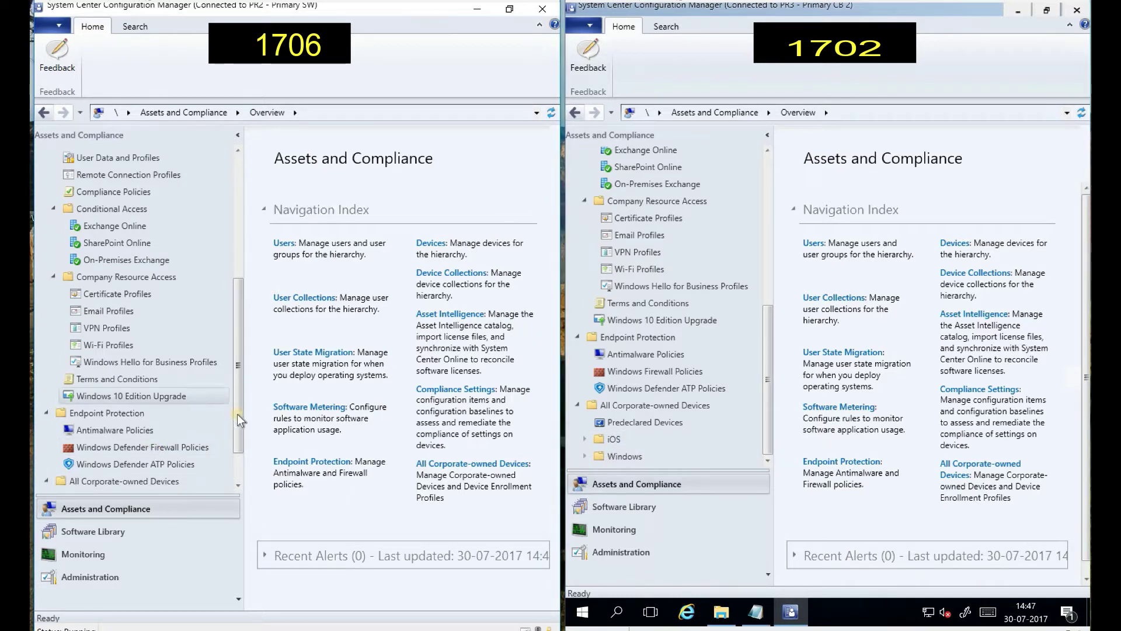
{"action": "left_click", "coordinate": [238, 485]}
{"action": "left_click", "coordinate": [238, 485]}
{"action": "left_click", "coordinate": [237, 485]}
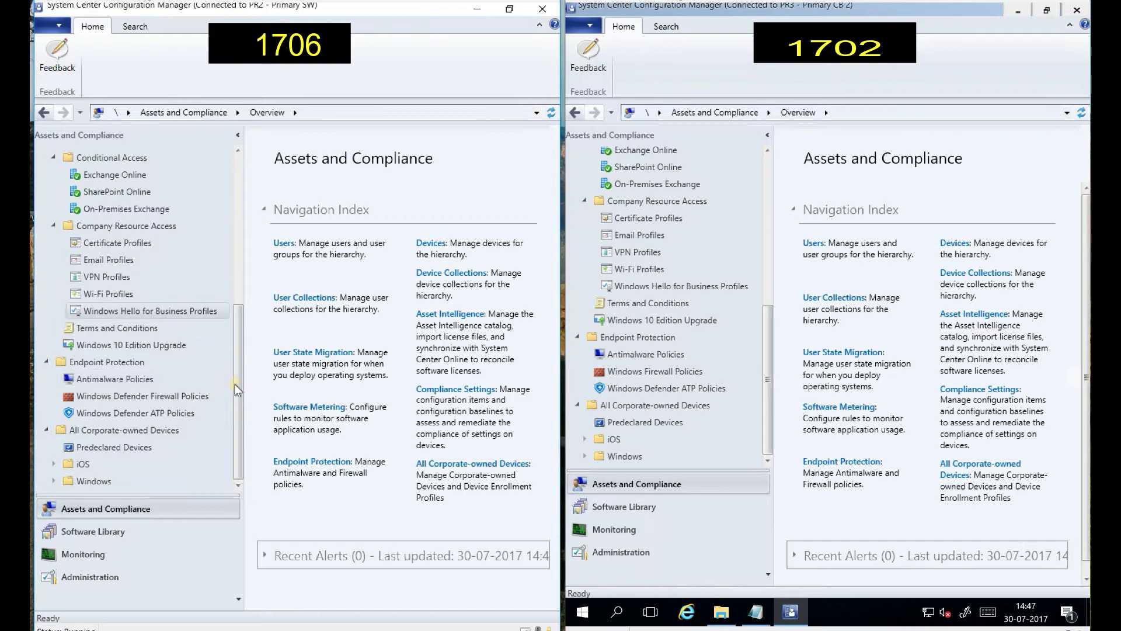
{"action": "scroll", "coordinate": [242, 233], "scroll_direction": "up", "scroll_amount": 1}
{"action": "scroll", "coordinate": [243, 233], "scroll_direction": "up", "scroll_amount": 5}
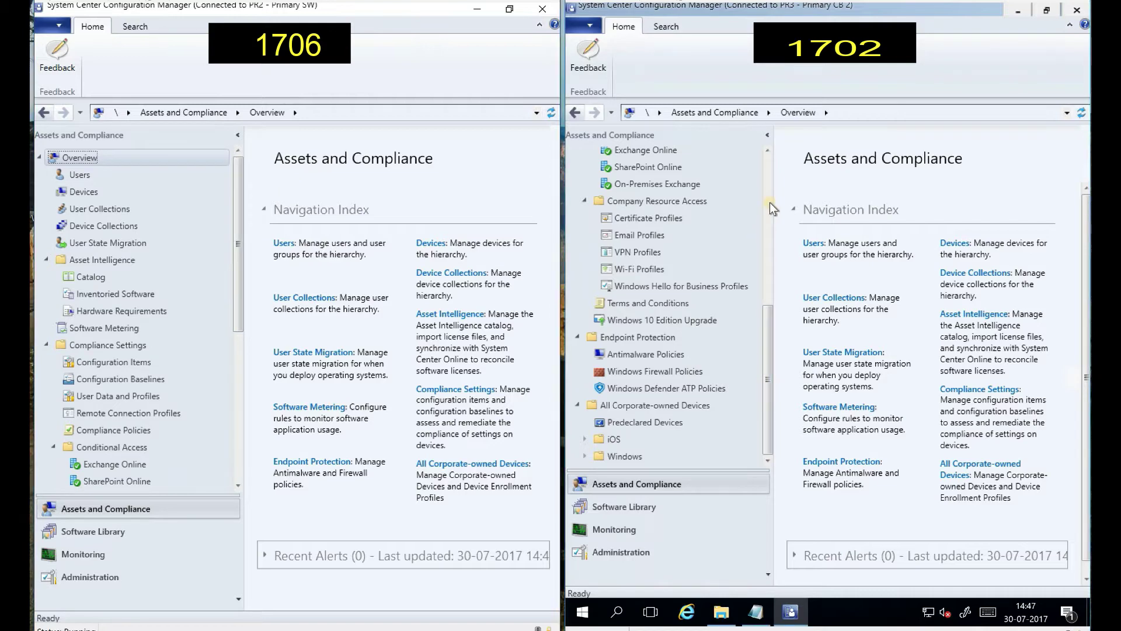
{"action": "scroll", "coordinate": [769, 224], "scroll_direction": "up", "scroll_amount": 6}
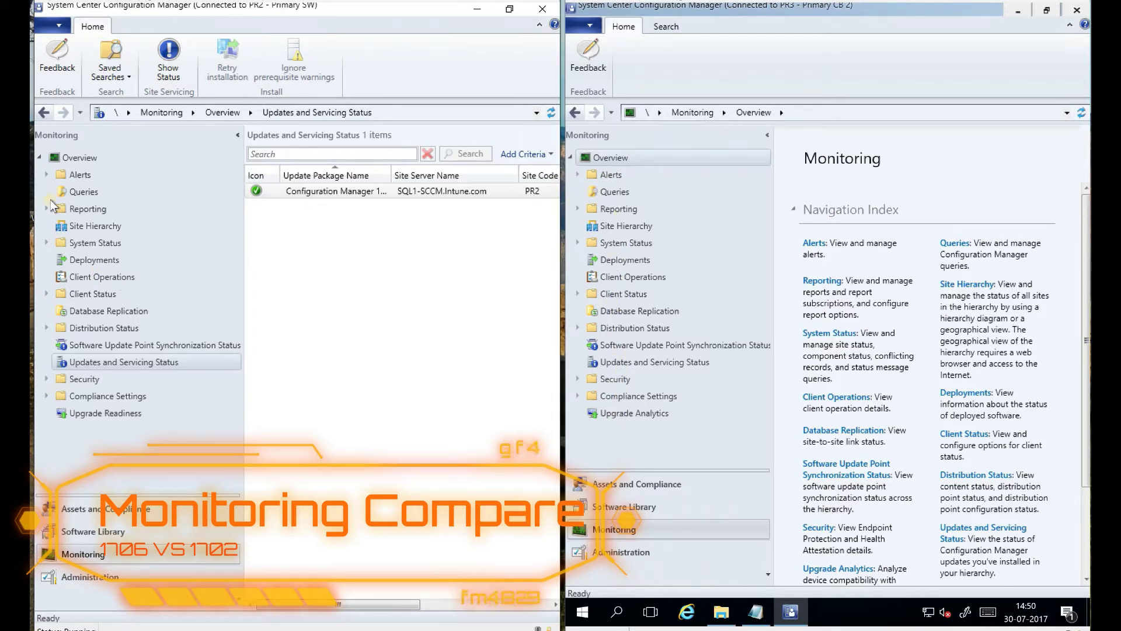
Expand Alerts and Reporting under Monitoring in both the PR2 and PR3 consoles to compare their sub-nodes.
{"action": "left_click", "coordinate": [47, 174]}
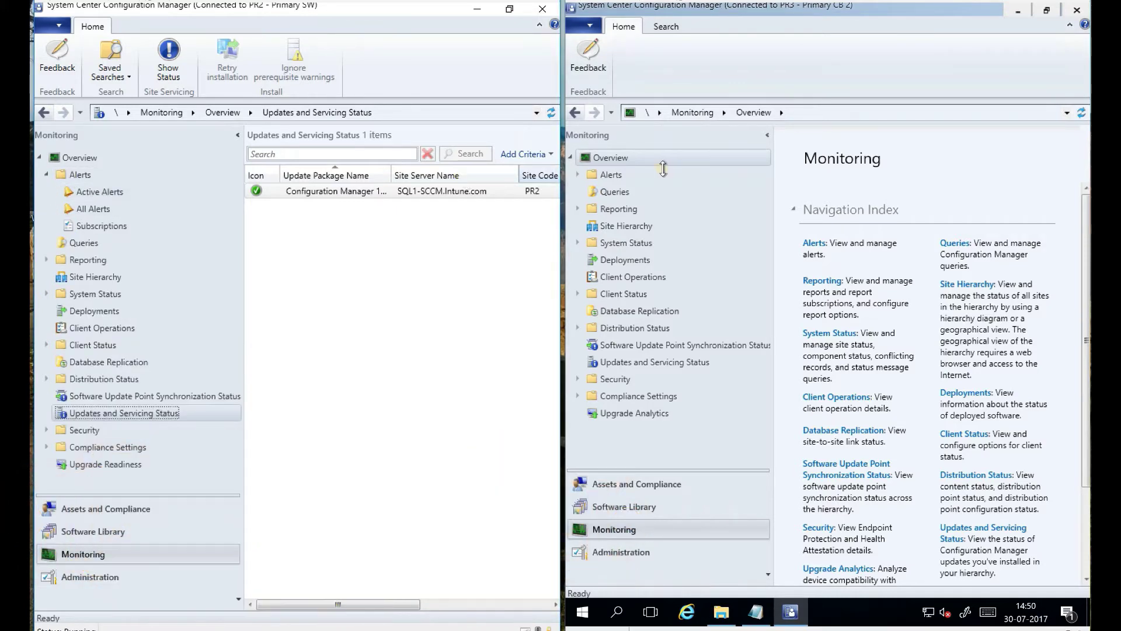
{"action": "left_click", "coordinate": [577, 175]}
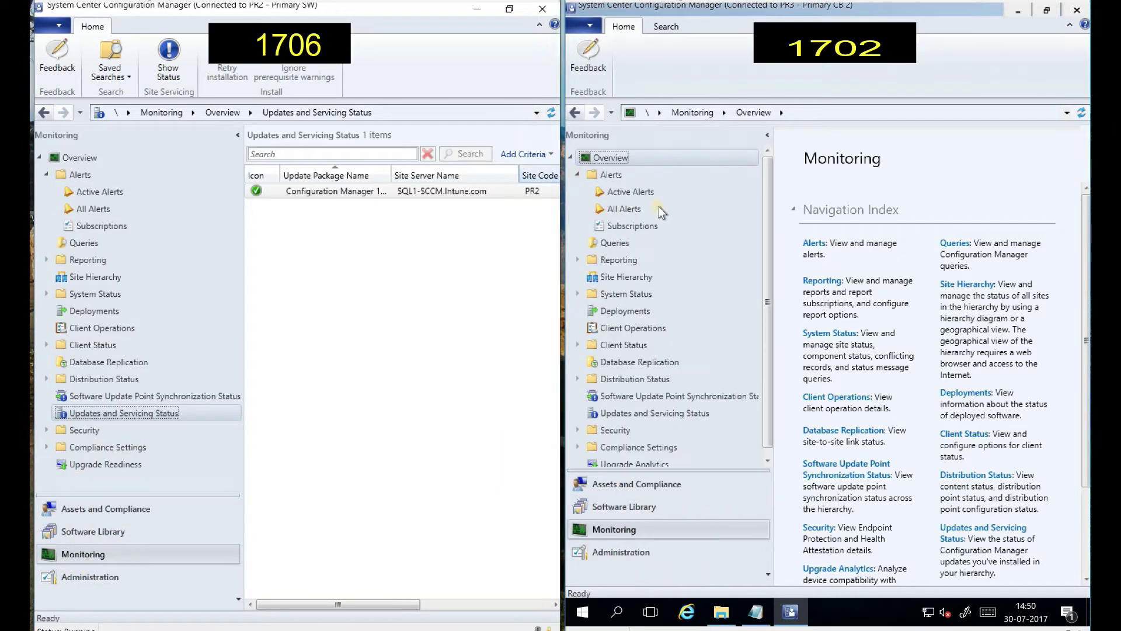
{"action": "left_click", "coordinate": [577, 259]}
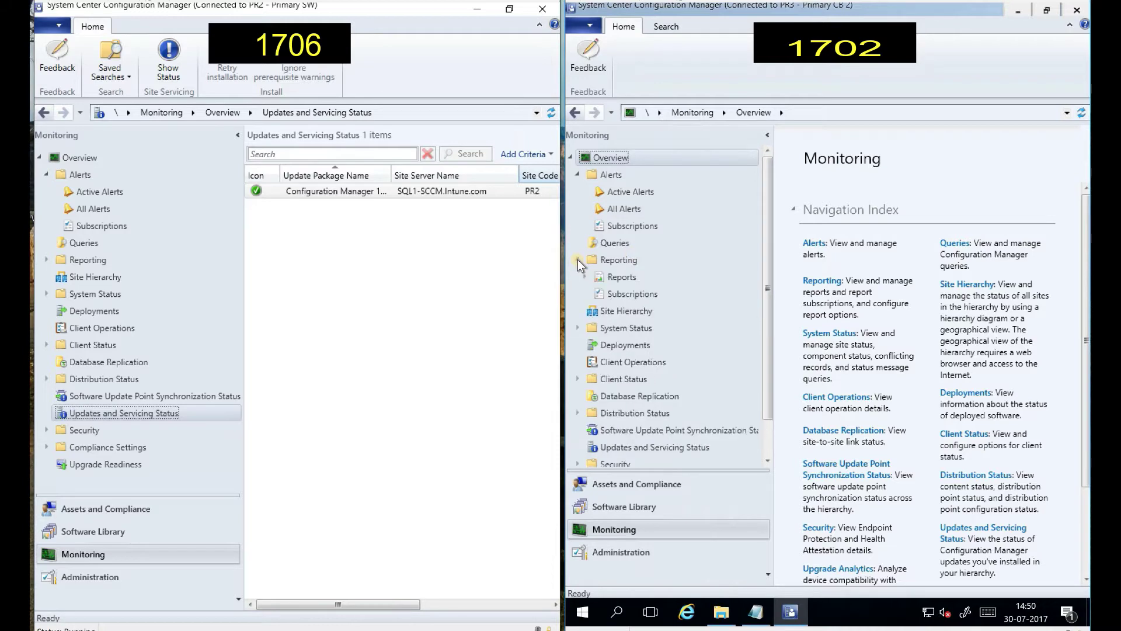
{"action": "left_click", "coordinate": [46, 259]}
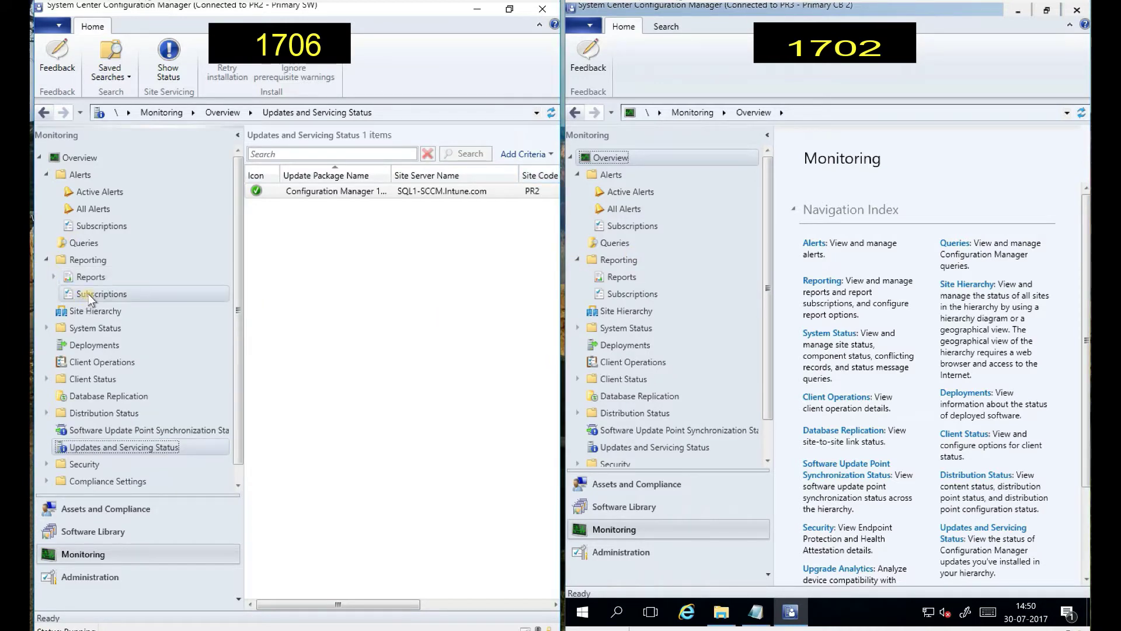
Expand System Status and Client Status under Monitoring in both consoles and compare the nodes beneath them.
{"action": "left_click", "coordinate": [47, 327]}
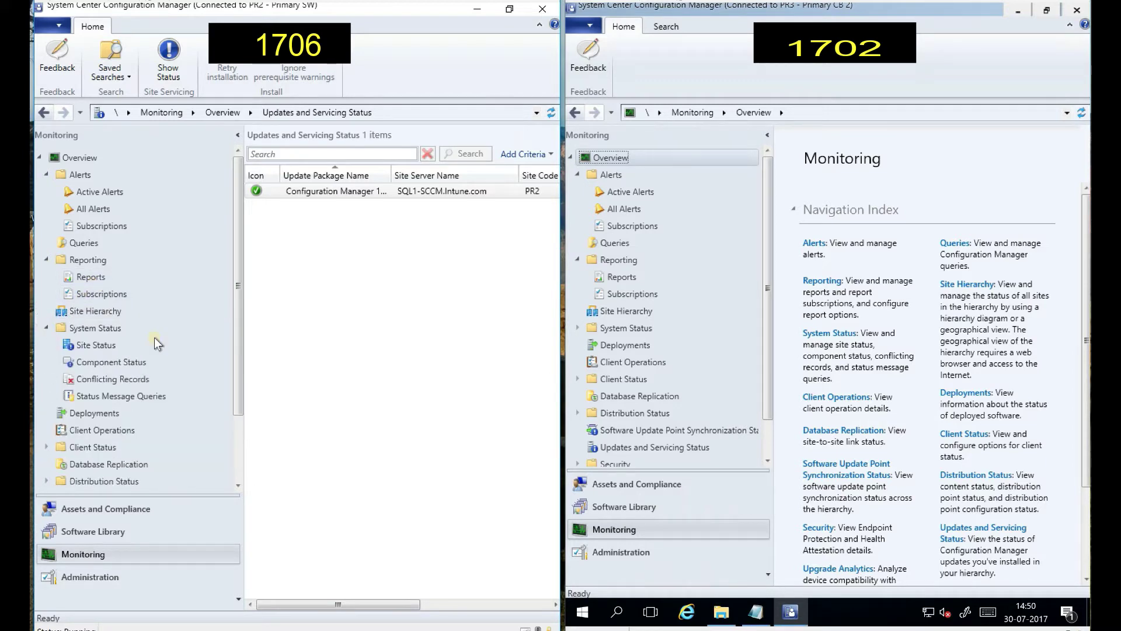
{"action": "left_click", "coordinate": [580, 328]}
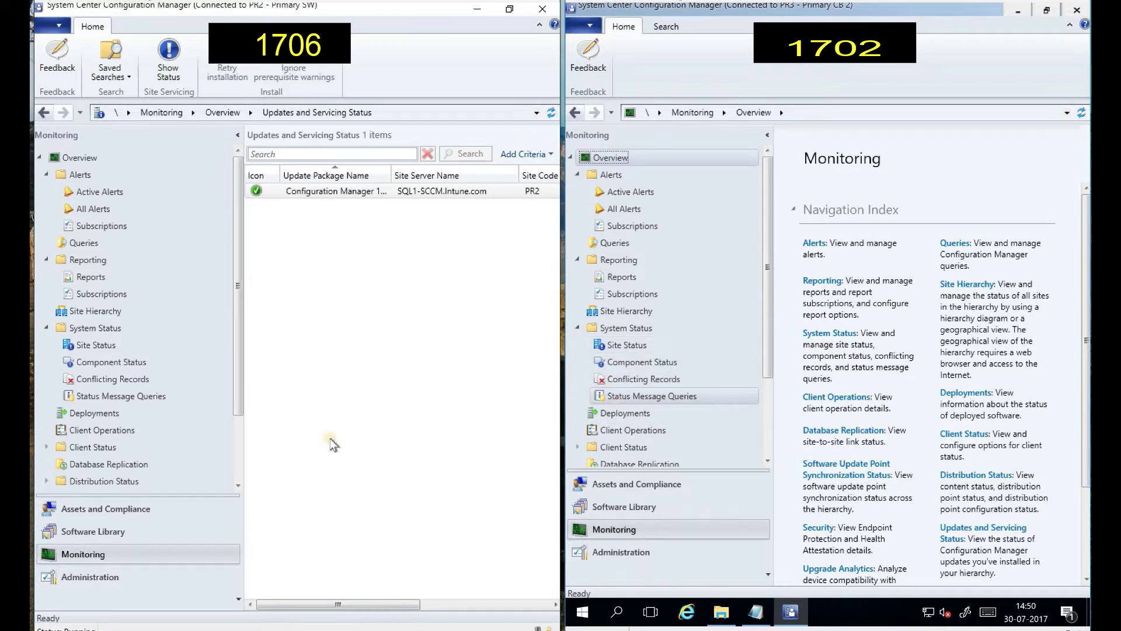
{"action": "left_click", "coordinate": [46, 447]}
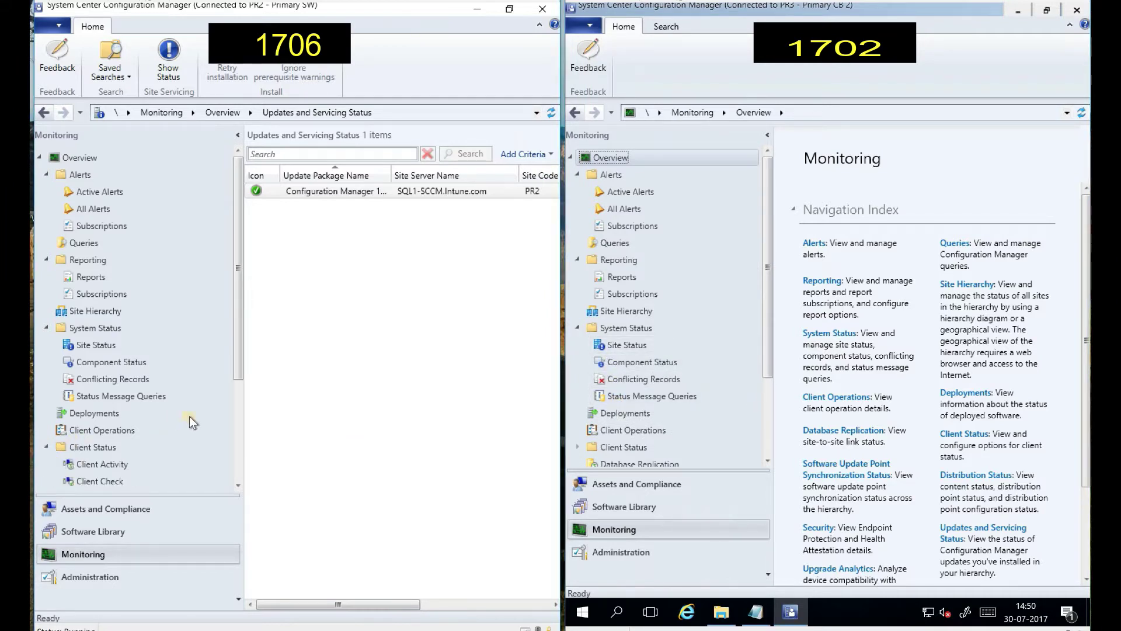
{"action": "left_click_drag", "start_coordinate": [236, 370], "coordinate": [233, 425]}
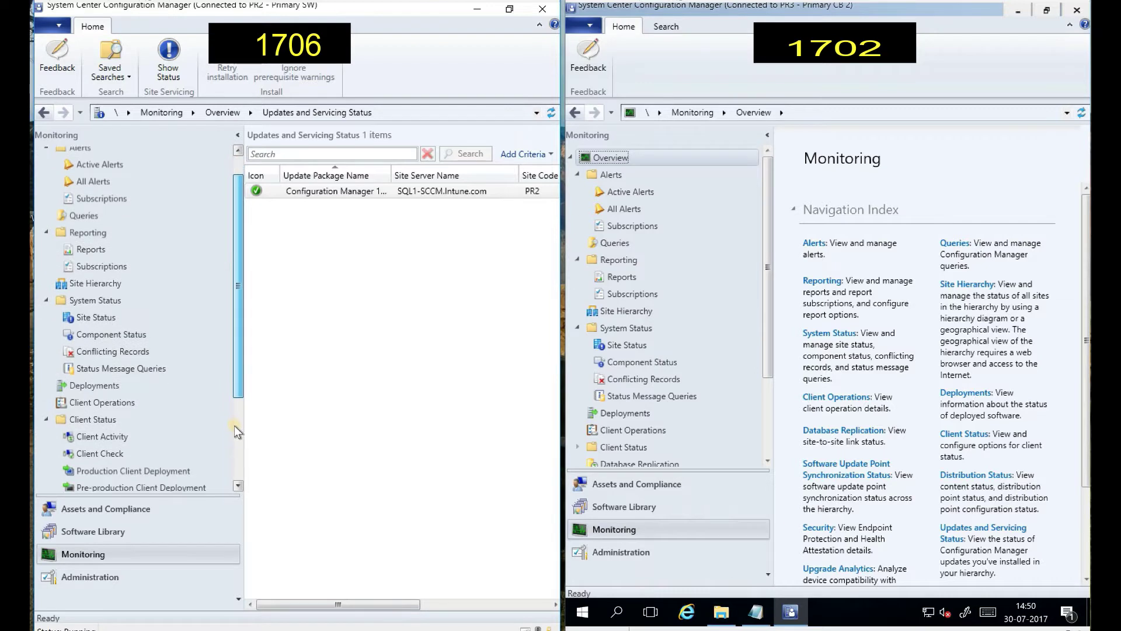
{"action": "scroll", "coordinate": [236, 461], "scroll_direction": "down", "scroll_amount": 3}
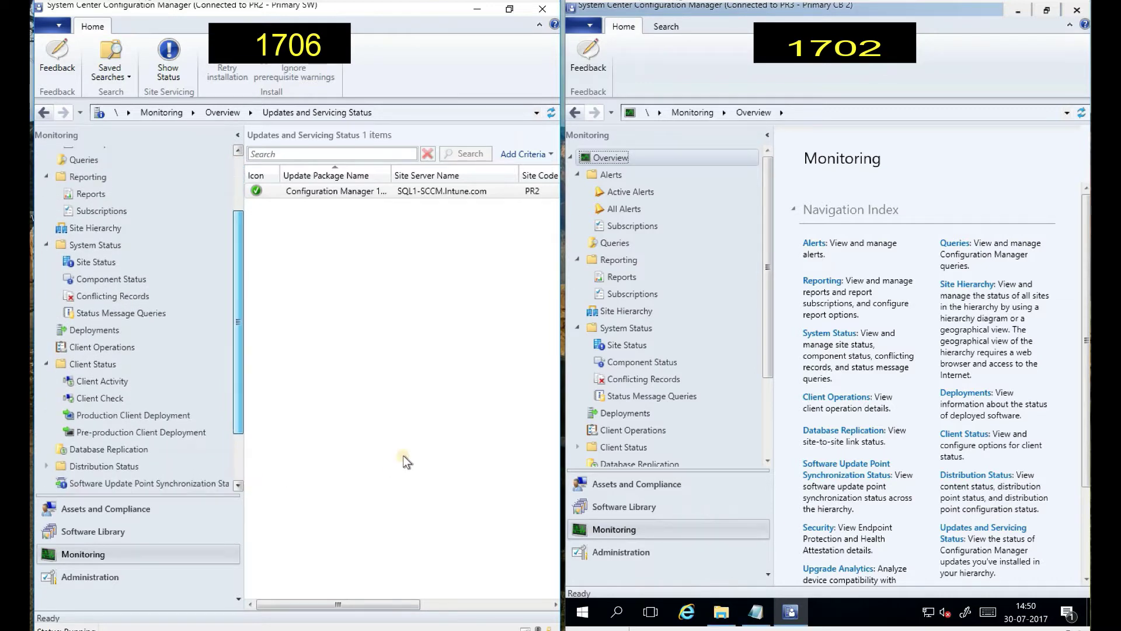
{"action": "left_click", "coordinate": [578, 446]}
{"action": "left_click_drag", "start_coordinate": [766, 317], "coordinate": [765, 407]}
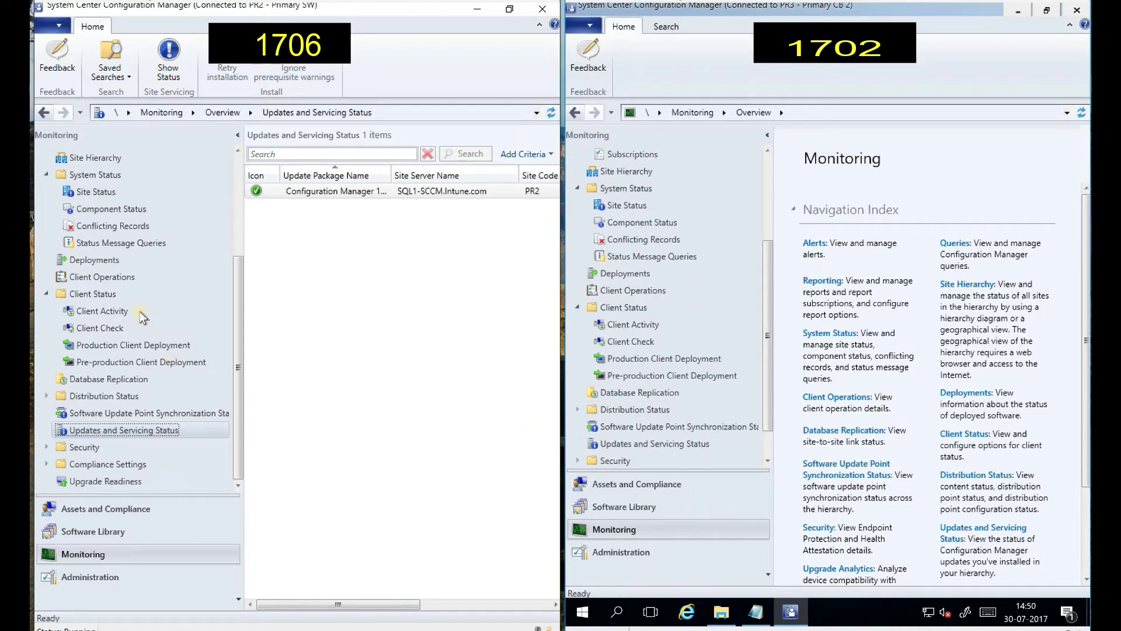
Expand Distribution Status in the PR2 and PR3 consoles and compare the remaining Monitoring nodes below it.
{"action": "left_click", "coordinate": [47, 396]}
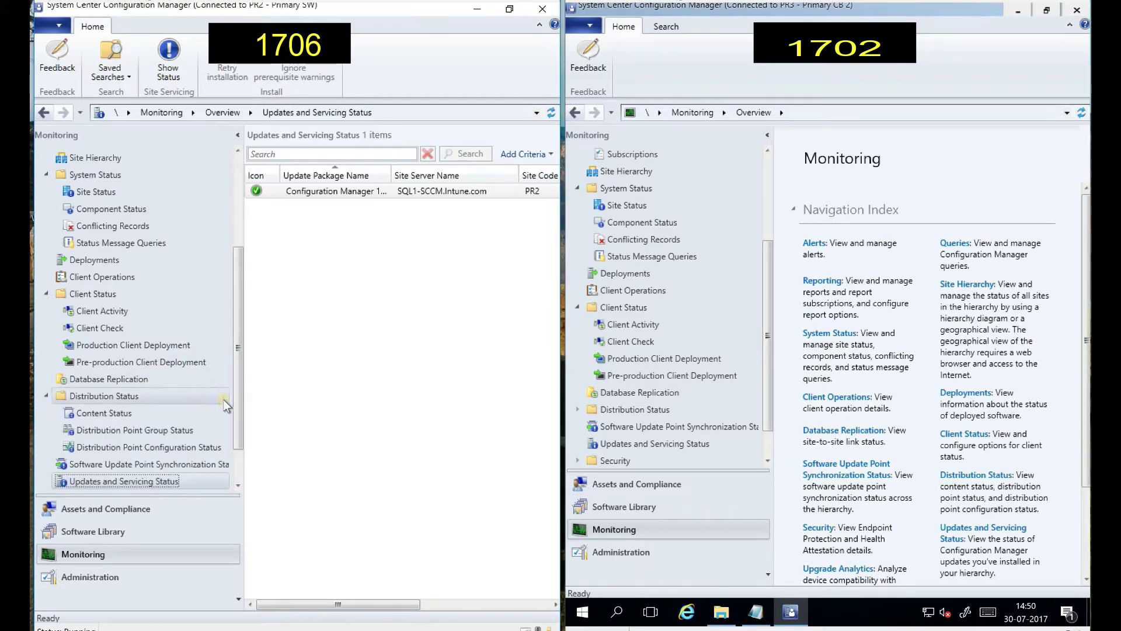
{"action": "scroll", "coordinate": [231, 458], "scroll_direction": "down", "scroll_amount": 1}
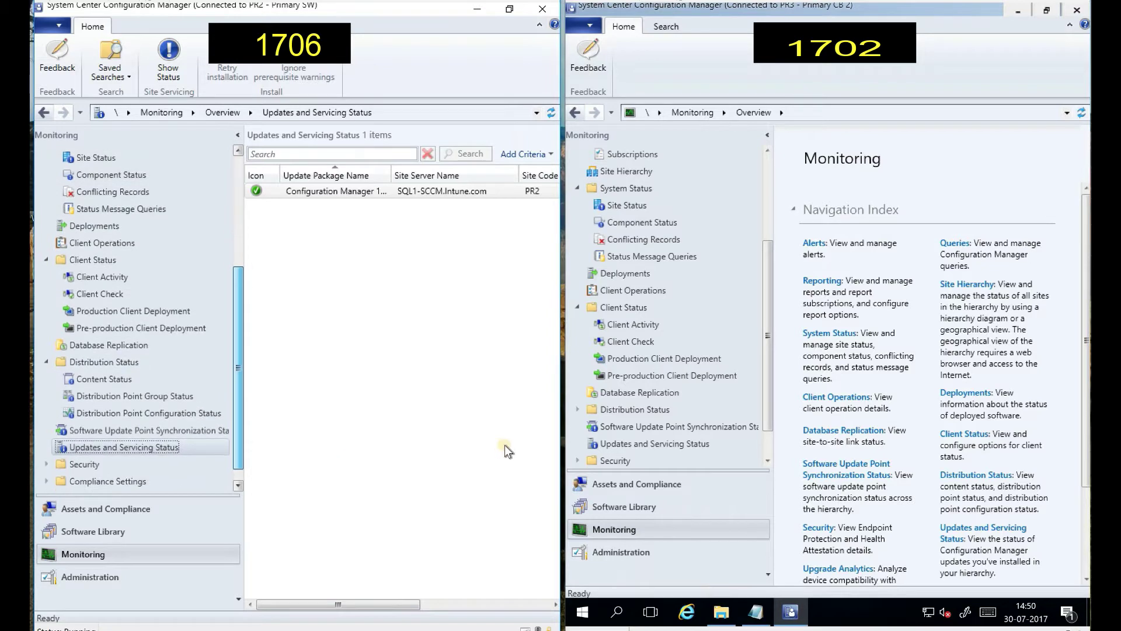
{"action": "left_click", "coordinate": [578, 409]}
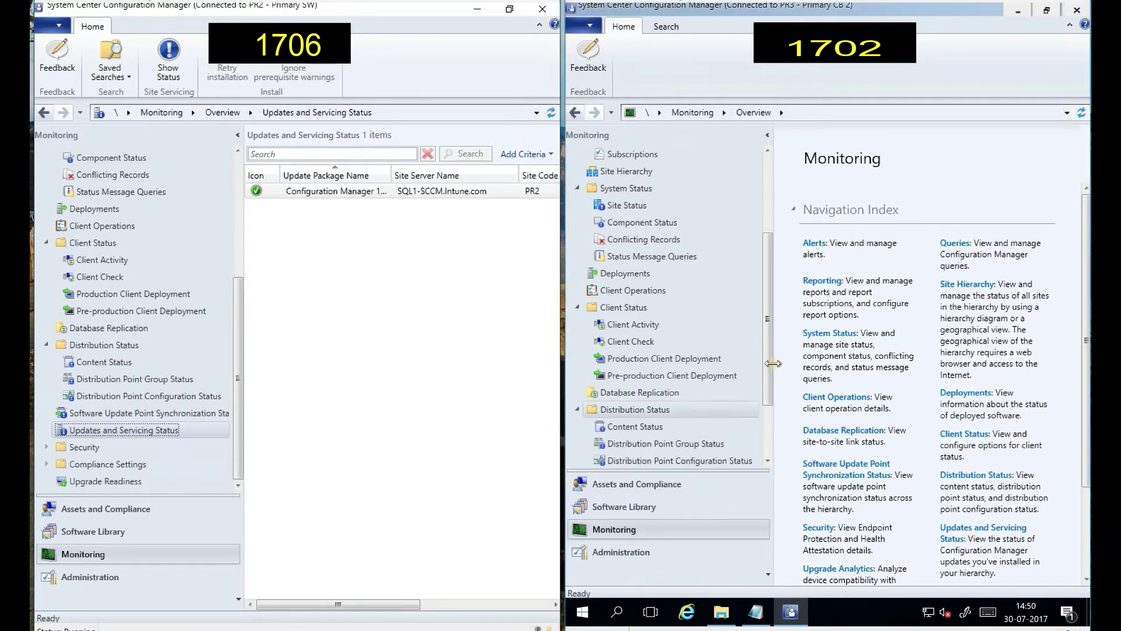
{"action": "scroll", "coordinate": [766, 408], "scroll_direction": "down", "scroll_amount": 2}
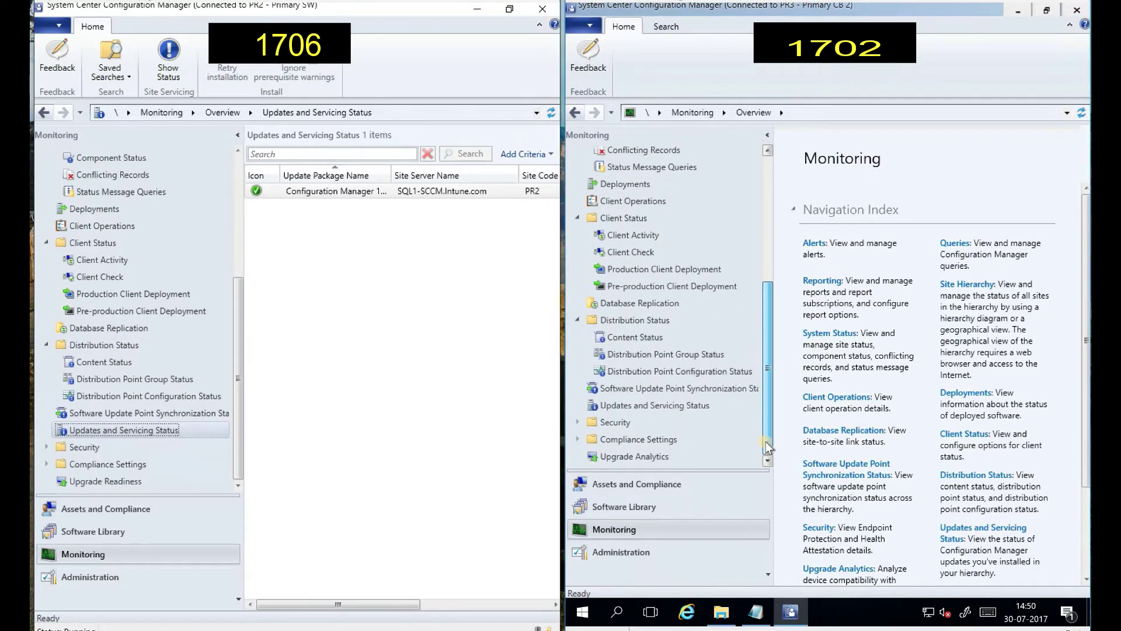
Expand Security under Monitoring in the PR2 console and examine its sub-nodes.
{"action": "left_click", "coordinate": [46, 446]}
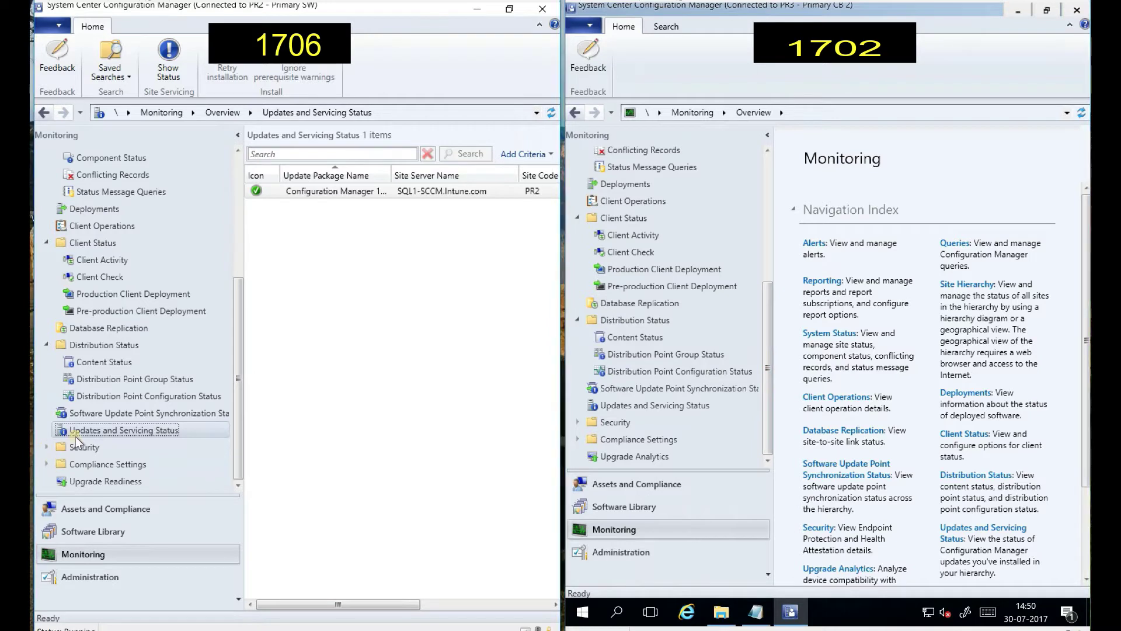
{"action": "scroll", "coordinate": [233, 457], "scroll_direction": "down", "scroll_amount": 1}
{"action": "scroll", "coordinate": [233, 473], "scroll_direction": "down", "scroll_amount": 3}
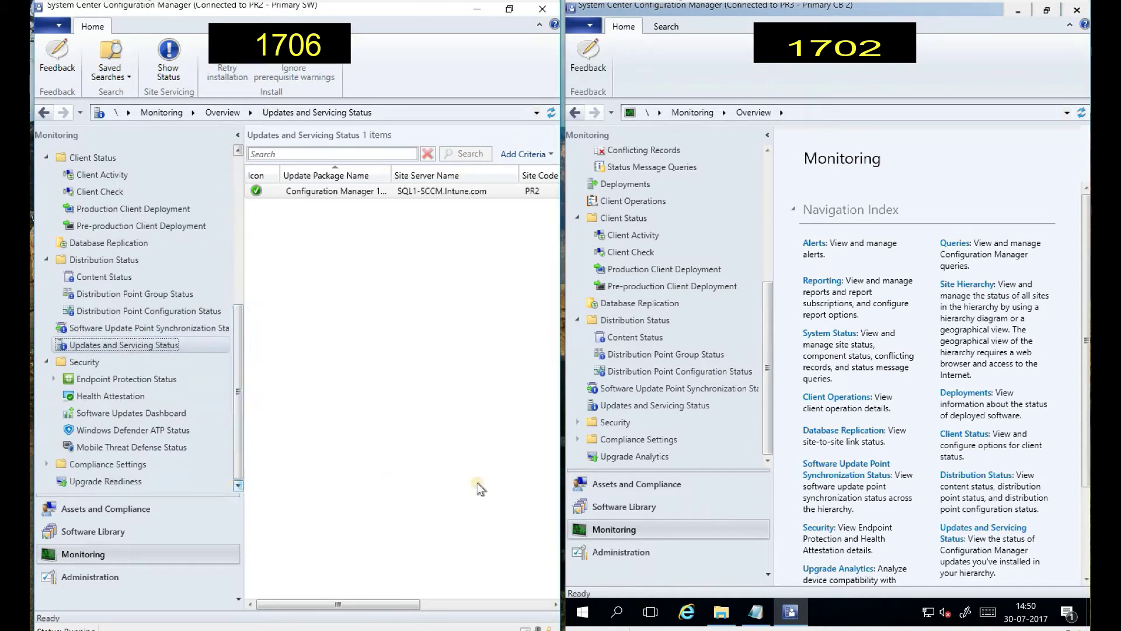
Expand Security under Monitoring in the PR3 console and Compliance Settings in both consoles to compare their sub-nodes.
{"action": "left_click", "coordinate": [579, 422]}
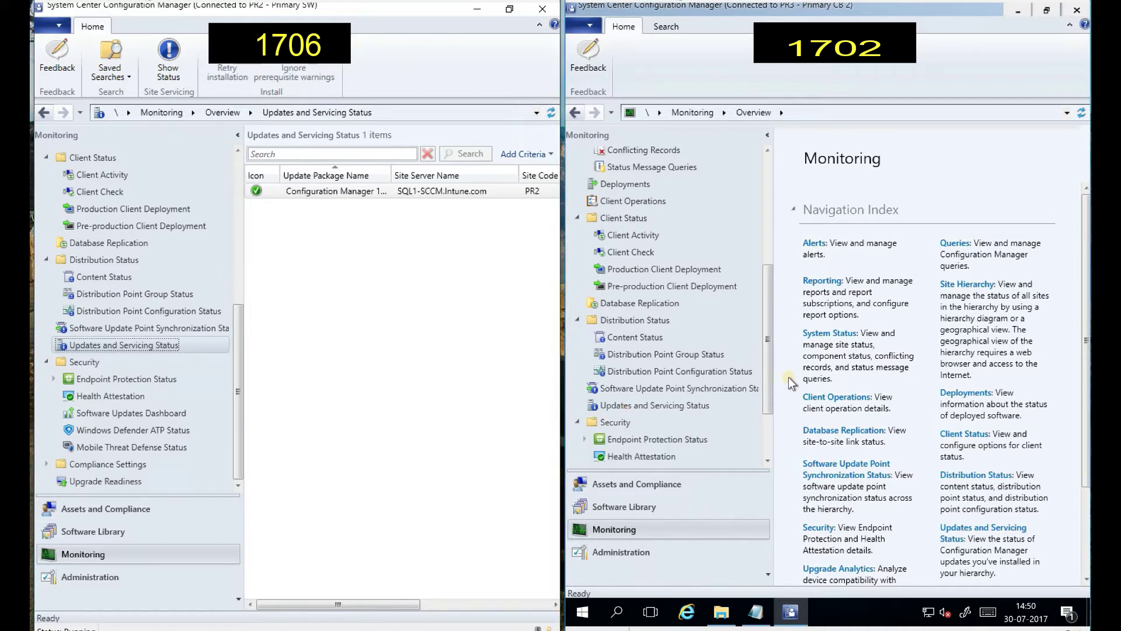
{"action": "left_click_drag", "start_coordinate": [769, 369], "coordinate": [769, 445]}
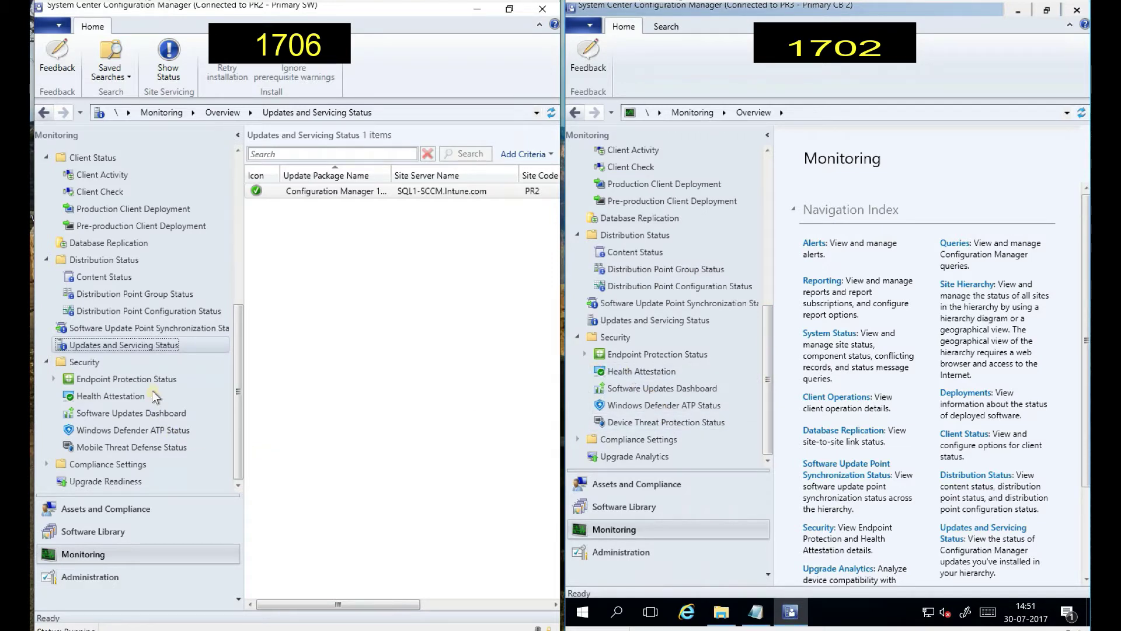
{"action": "left_click", "coordinate": [577, 439]}
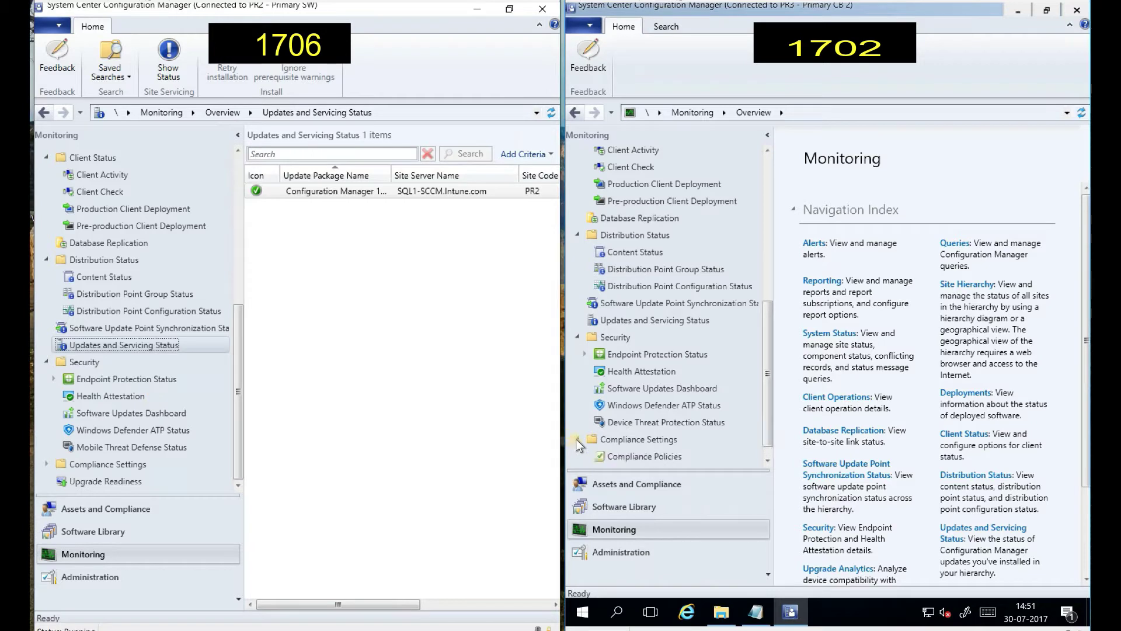
{"action": "left_click", "coordinate": [767, 460]}
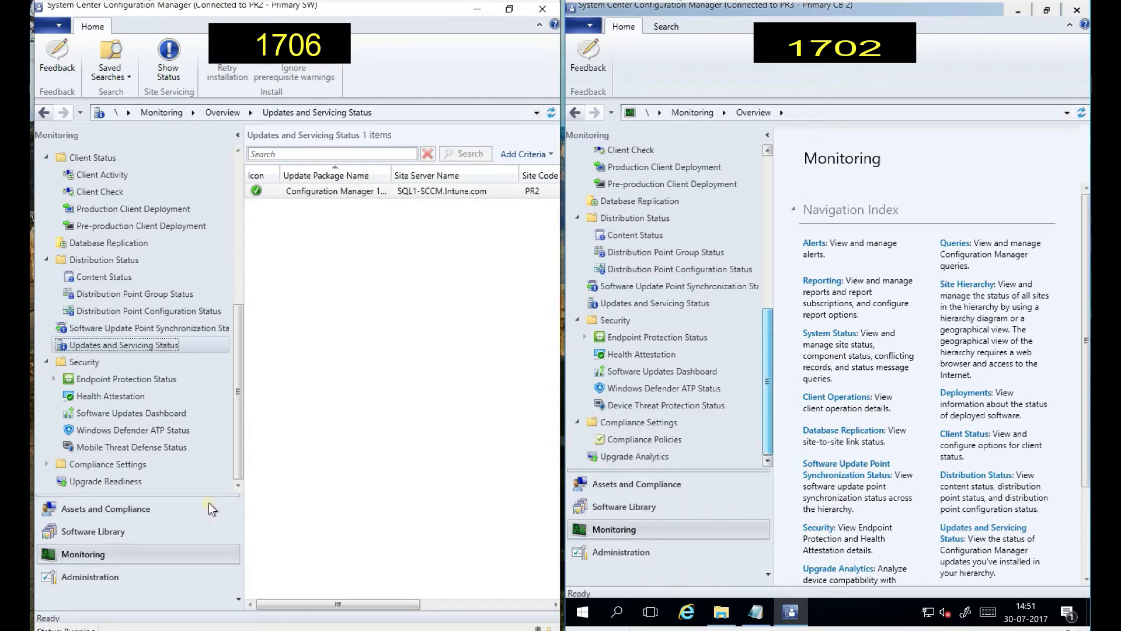
{"action": "left_click", "coordinate": [48, 465]}
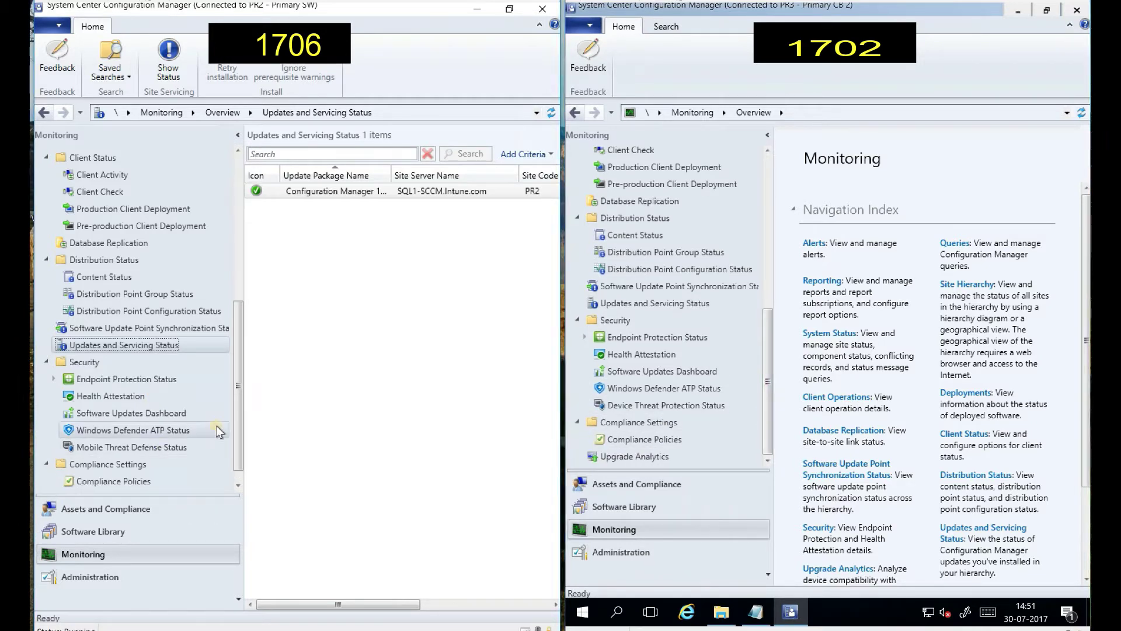
{"action": "left_click", "coordinate": [238, 470]}
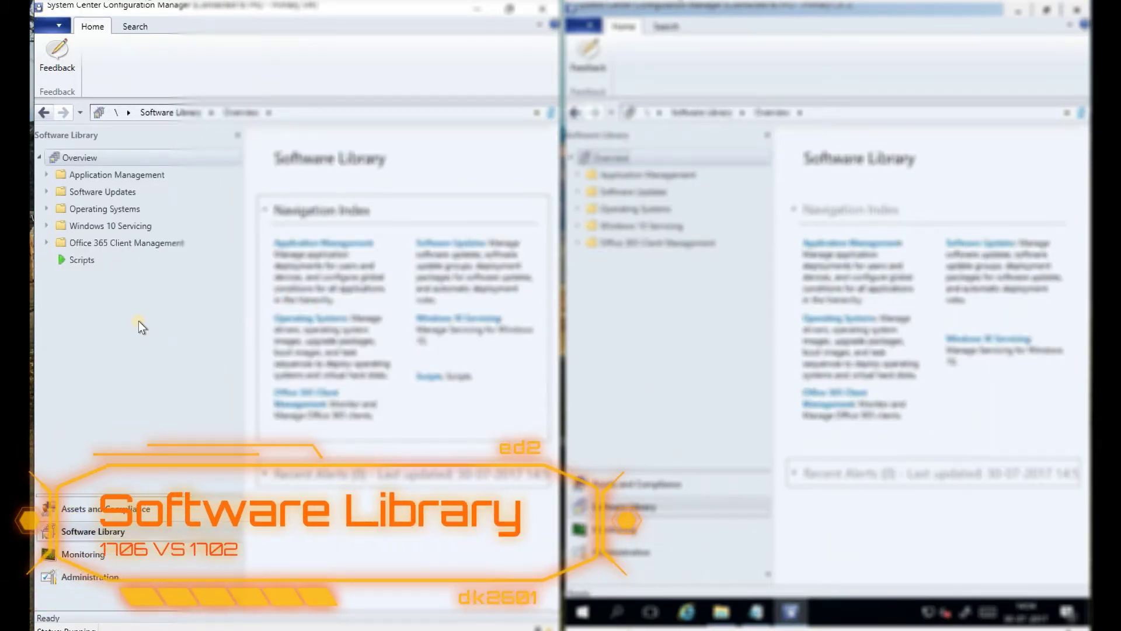
Open Scripts under Software Library in the PR2 console and expand Application Management in both consoles for comparison.
{"action": "left_click", "coordinate": [85, 261]}
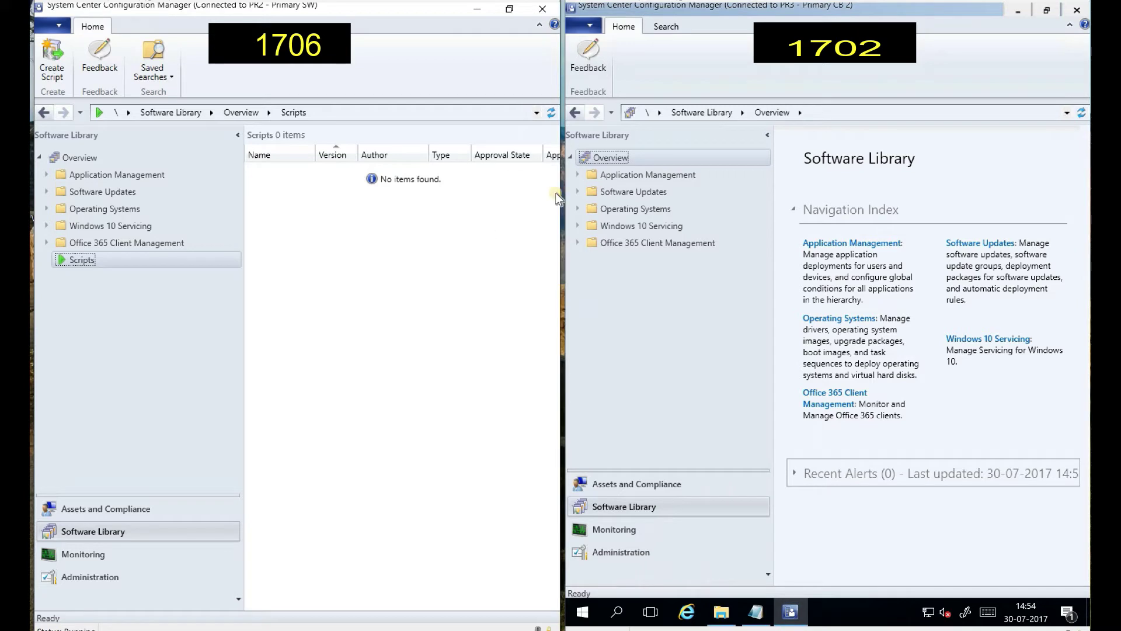
{"action": "left_click", "coordinate": [577, 175]}
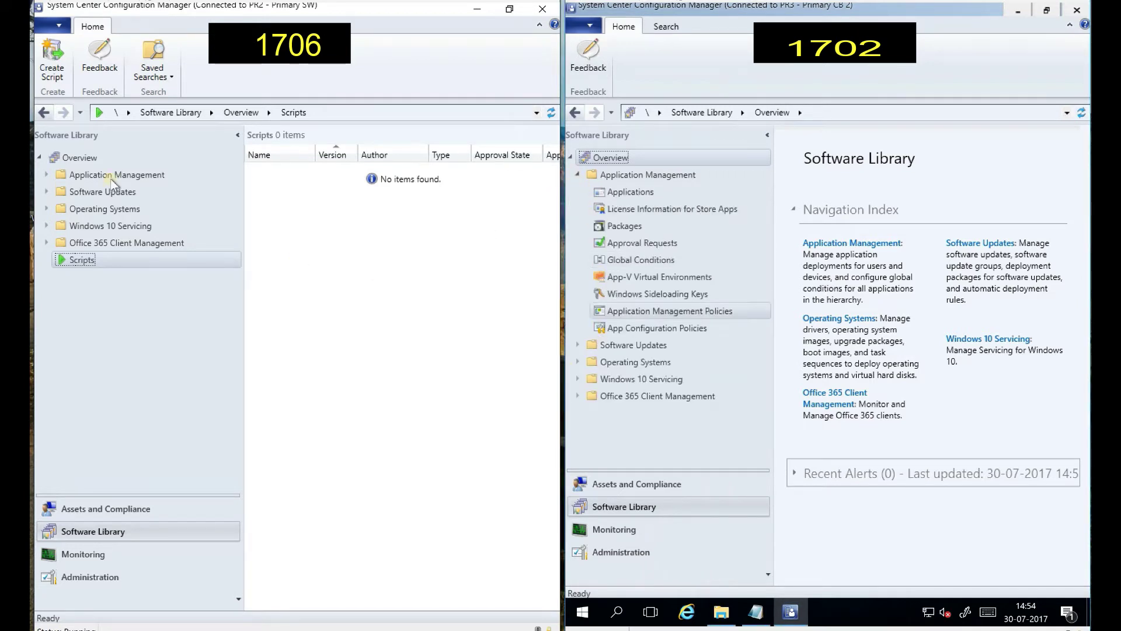
{"action": "left_click", "coordinate": [46, 174]}
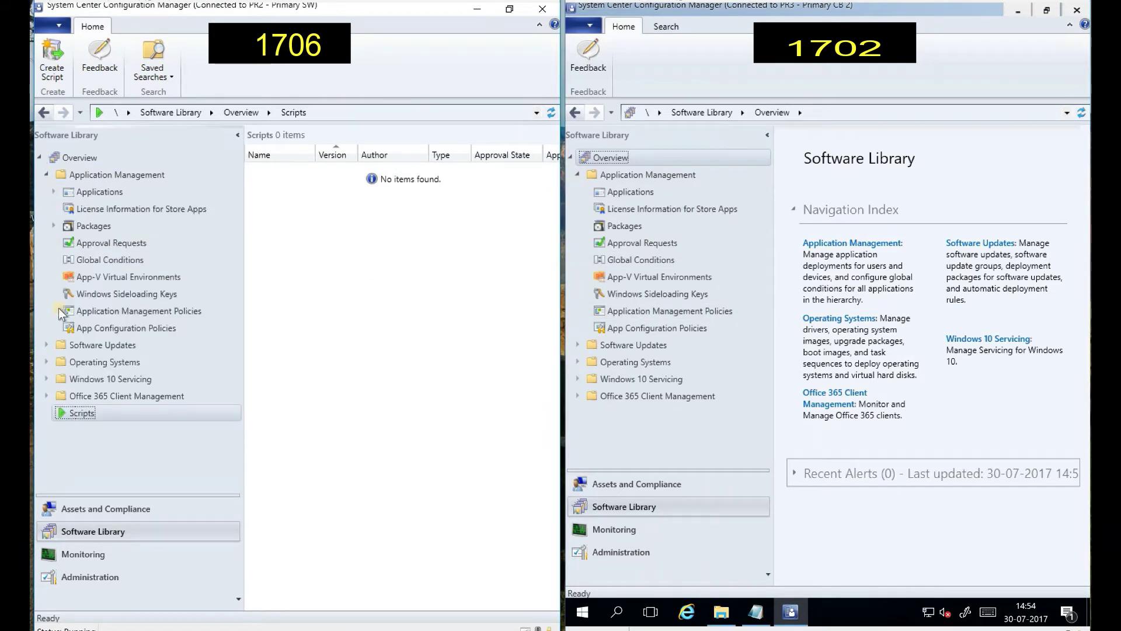
Expand Software Updates and Operating Systems under Software Library in both consoles and compare the nodes beneath them.
{"action": "left_click", "coordinate": [46, 345]}
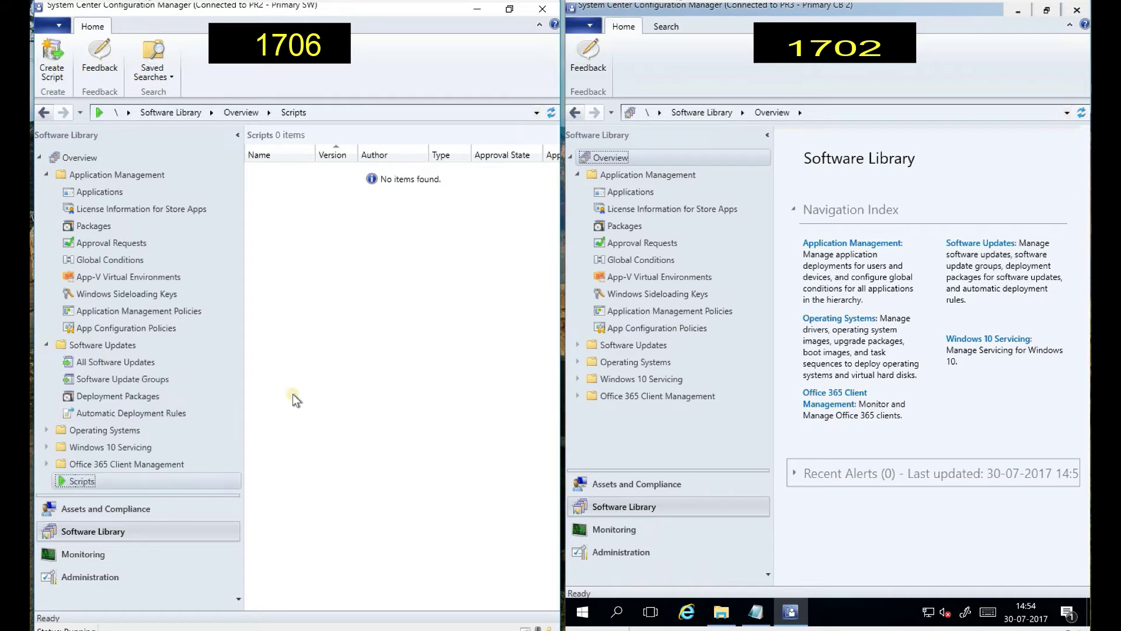
{"action": "left_click", "coordinate": [579, 345]}
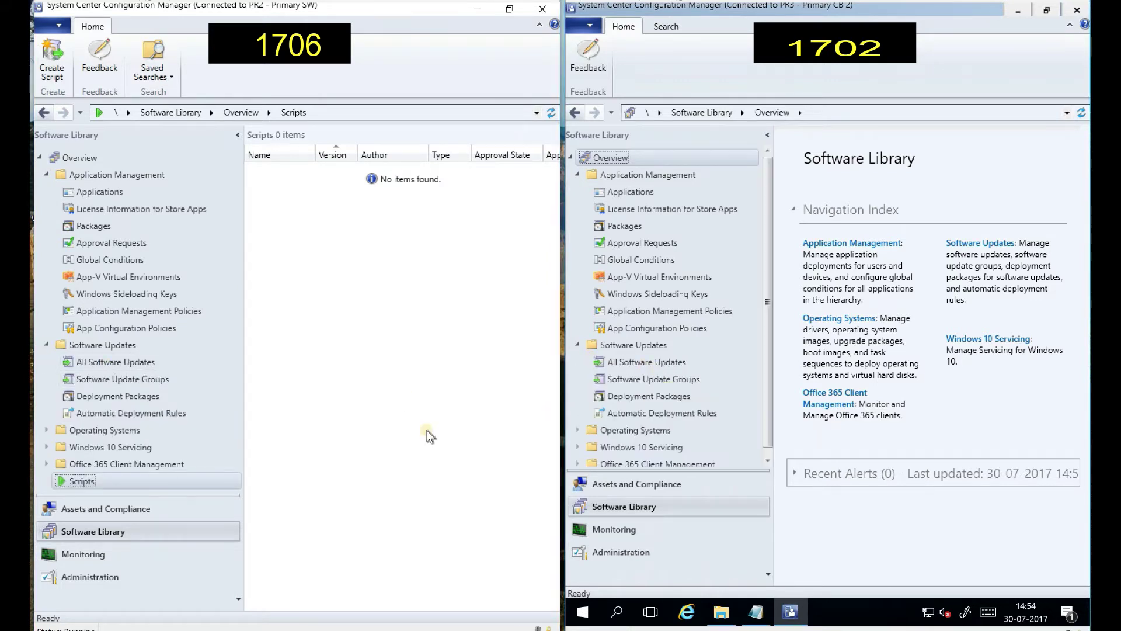
{"action": "left_click", "coordinate": [59, 430]}
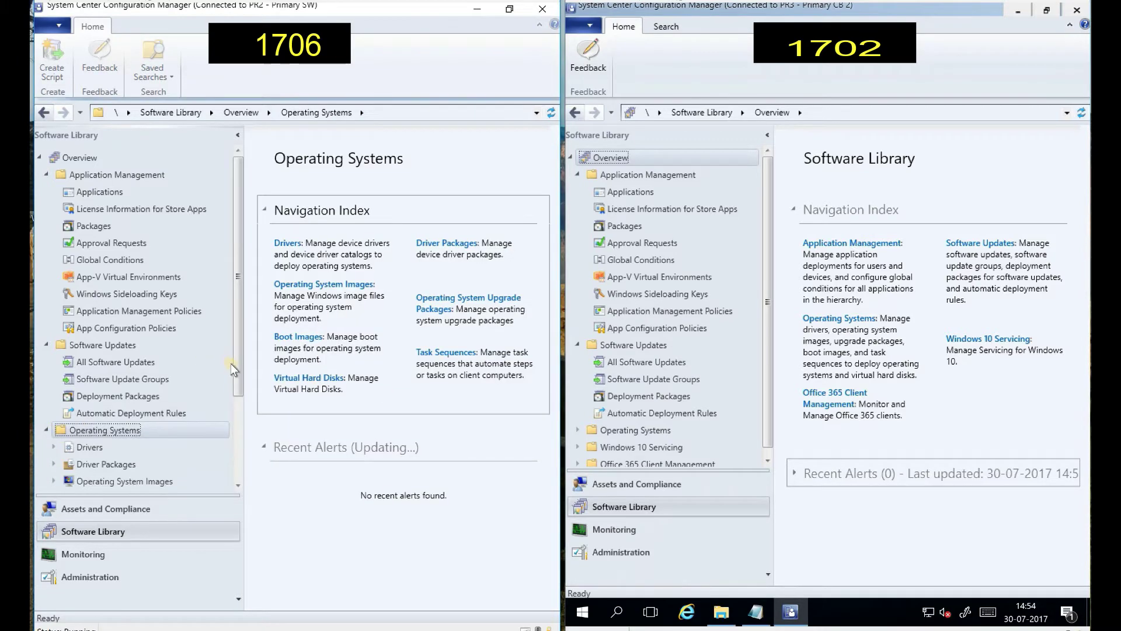
{"action": "scroll", "coordinate": [235, 483], "scroll_direction": "down", "scroll_amount": 3}
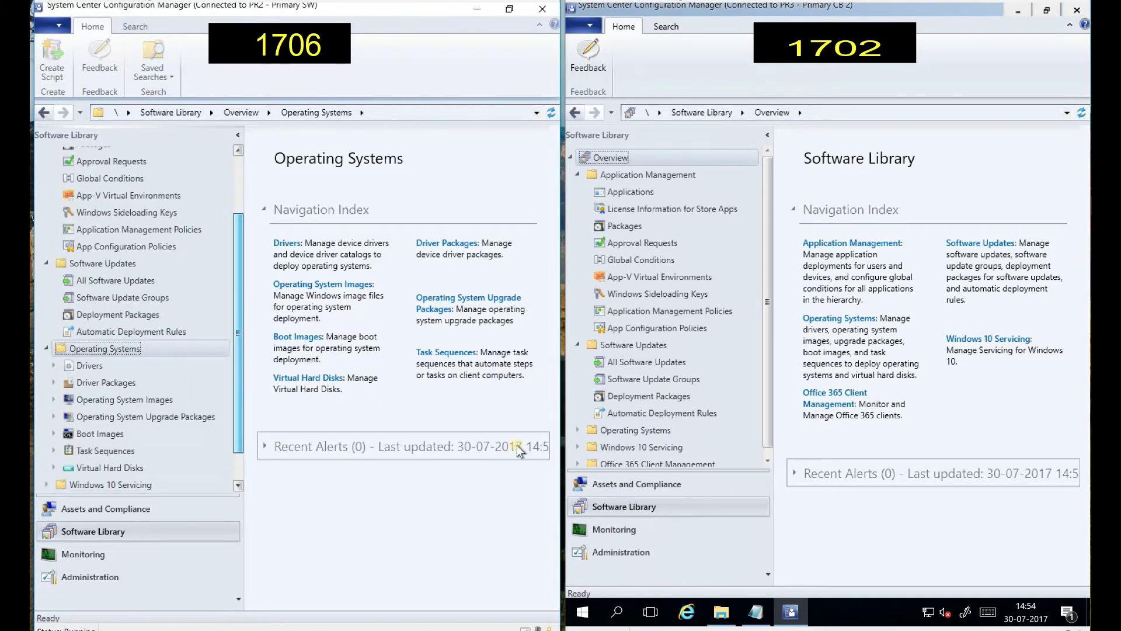
{"action": "scroll", "coordinate": [235, 482], "scroll_direction": "down", "scroll_amount": 1}
{"action": "left_click", "coordinate": [578, 431]}
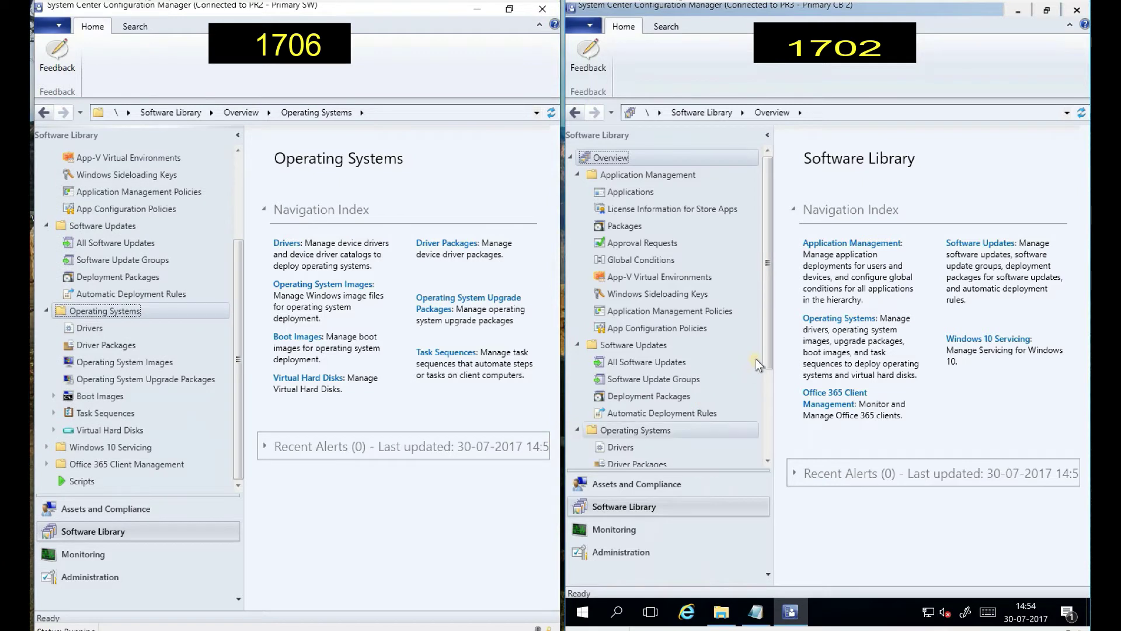
{"action": "scroll", "coordinate": [769, 453], "scroll_direction": "down", "scroll_amount": 3}
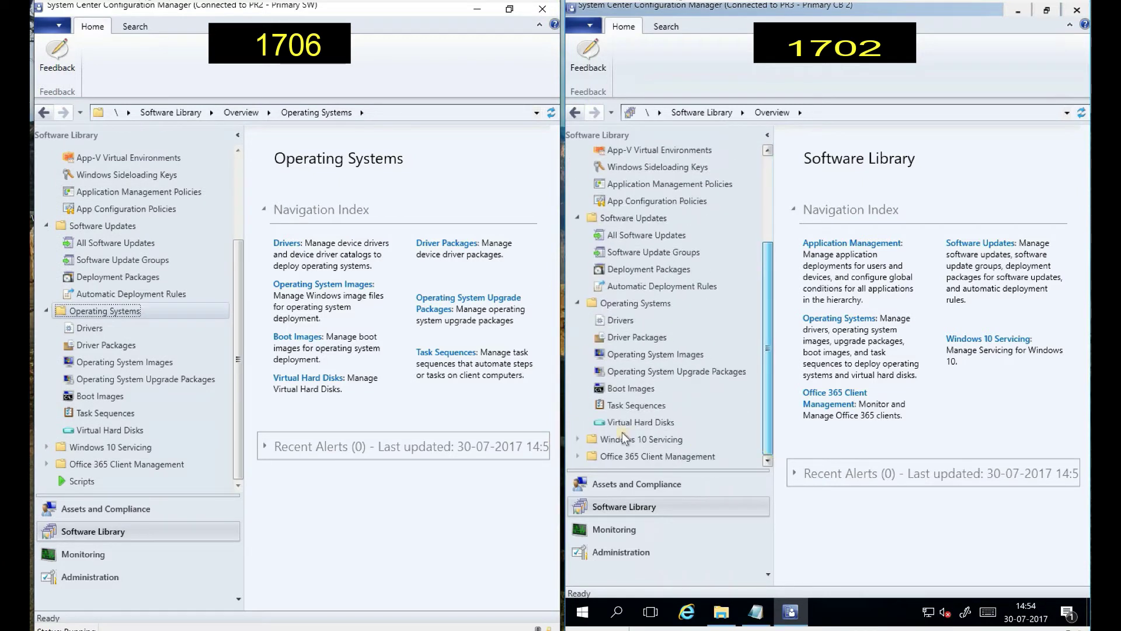
Expand Windows 10 Servicing in both consoles and open Windows Update for Business Policies in the PR2 console.
{"action": "left_click", "coordinate": [579, 438]}
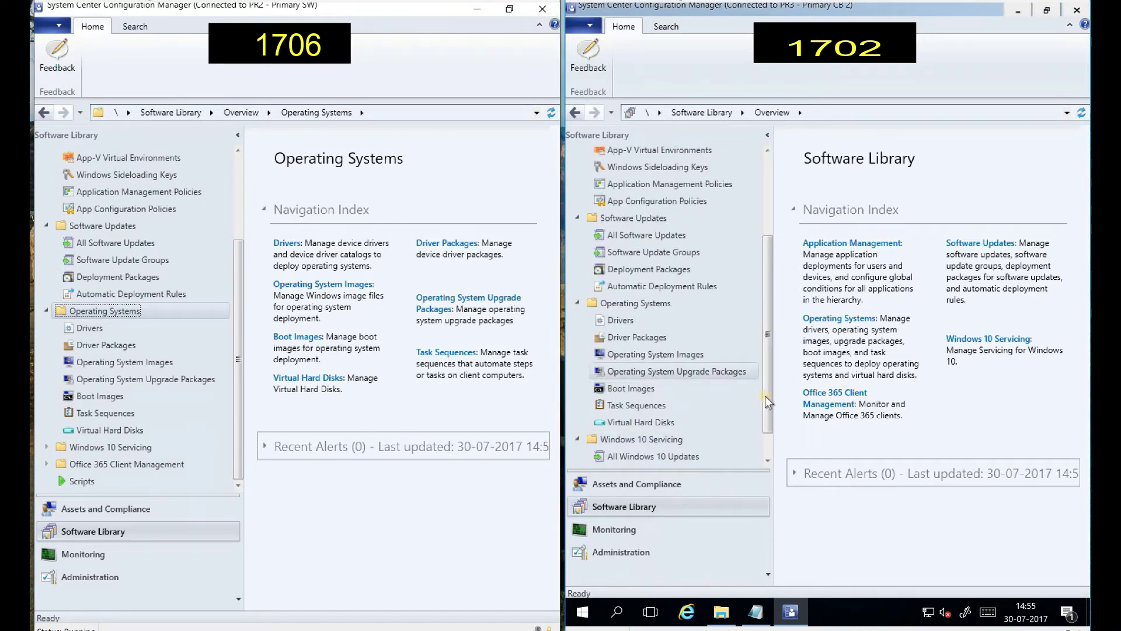
{"action": "scroll", "coordinate": [767, 402], "scroll_direction": "down", "scroll_amount": 1}
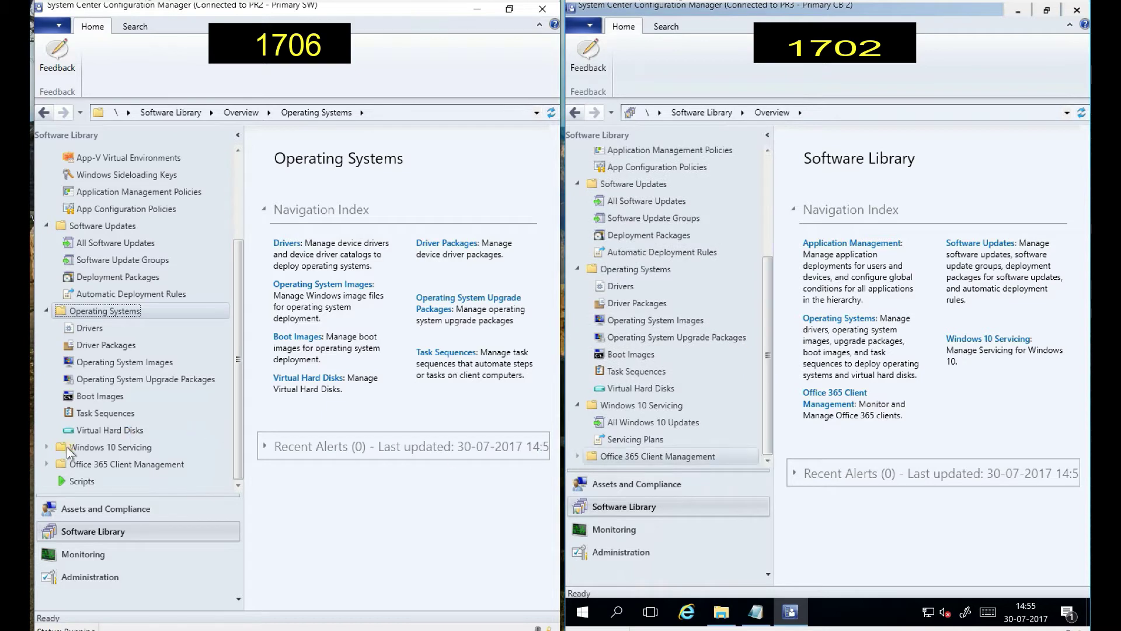
{"action": "left_click", "coordinate": [47, 447]}
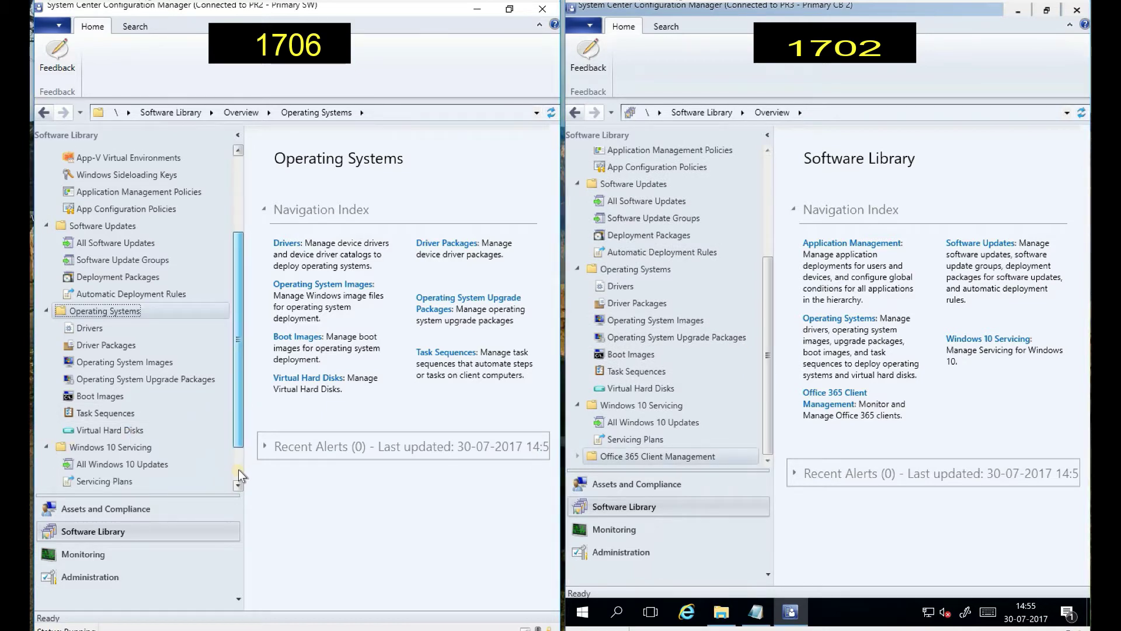
{"action": "scroll", "coordinate": [238, 467], "scroll_direction": "down", "scroll_amount": 1}
{"action": "left_click", "coordinate": [158, 449]}
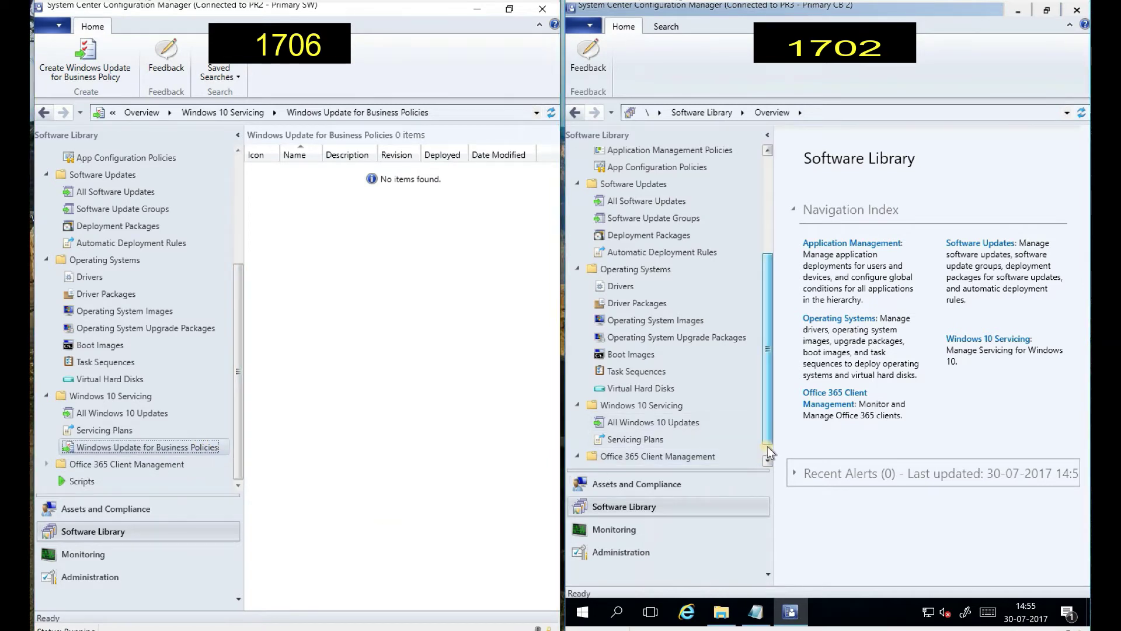
Compare the nodes under Office 365 Client Management in both consoles, expanding it in the PR2 console.
{"action": "scroll", "coordinate": [768, 446], "scroll_direction": "down", "scroll_amount": 1}
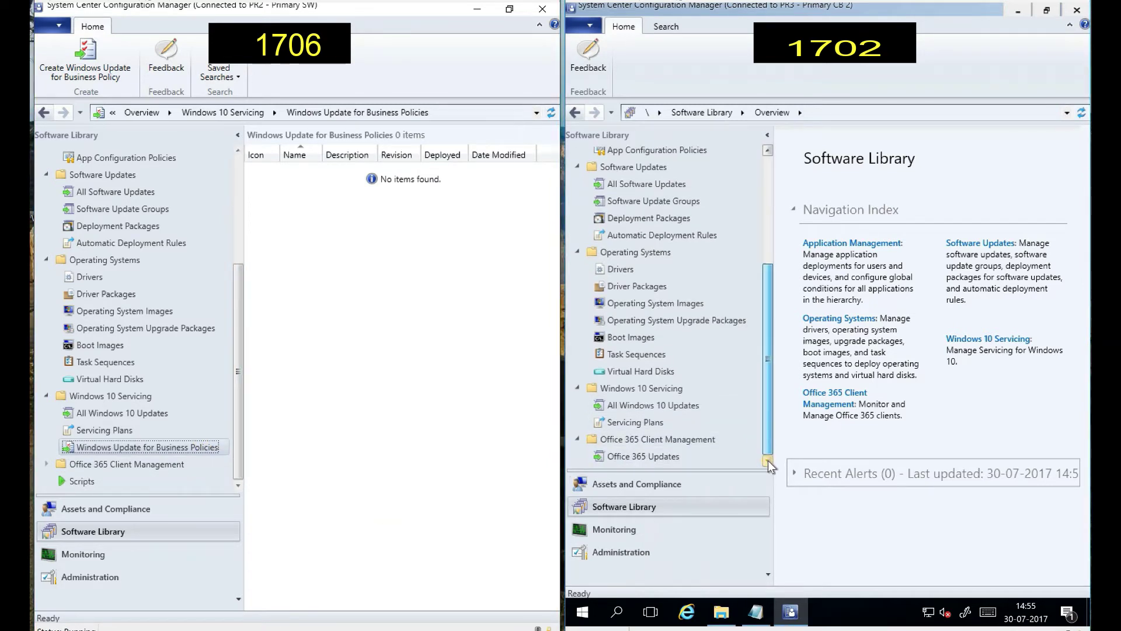
{"action": "left_click", "coordinate": [48, 463]}
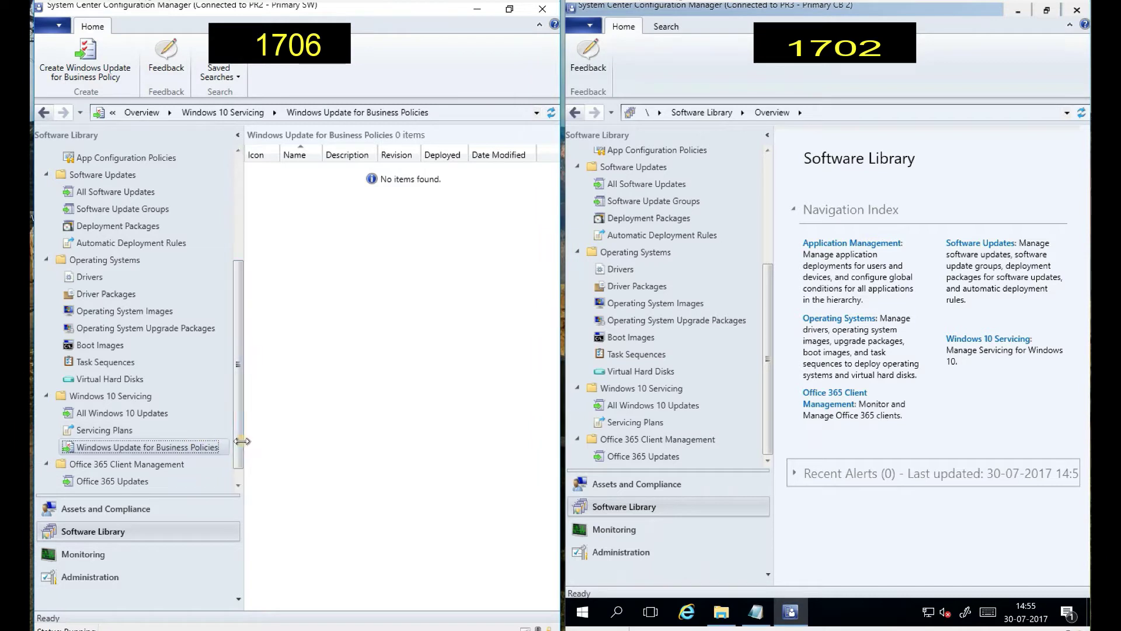
{"action": "left_click", "coordinate": [238, 484]}
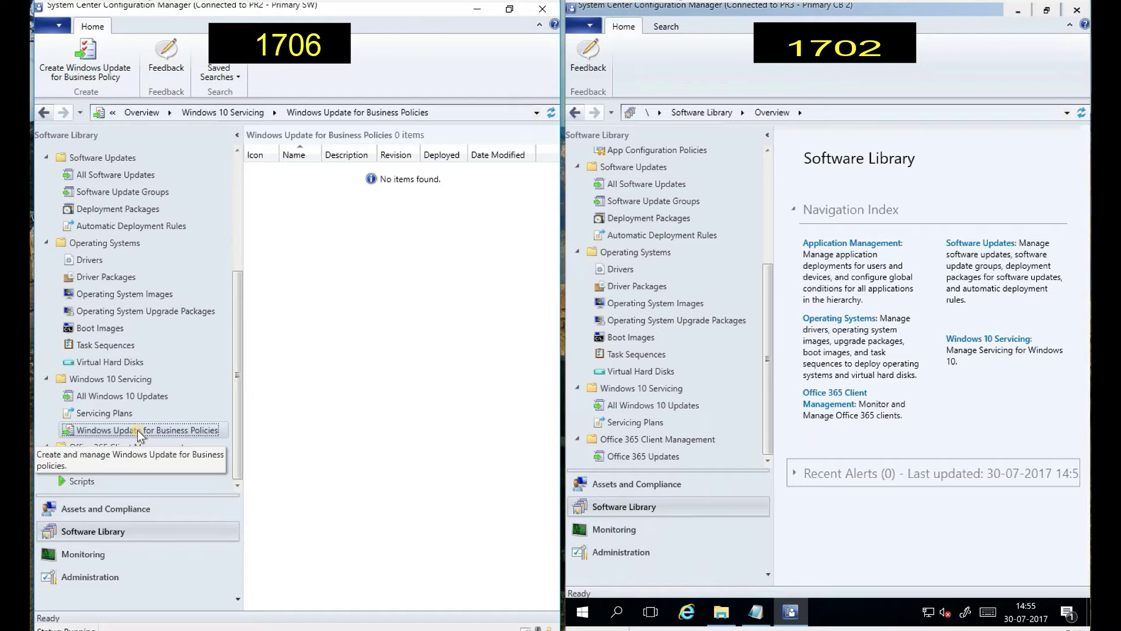
Open the Administration workspace in both the PR2 and PR3 consoles and show the start of the PR3 node tree.
{"action": "left_click", "coordinate": [104, 577]}
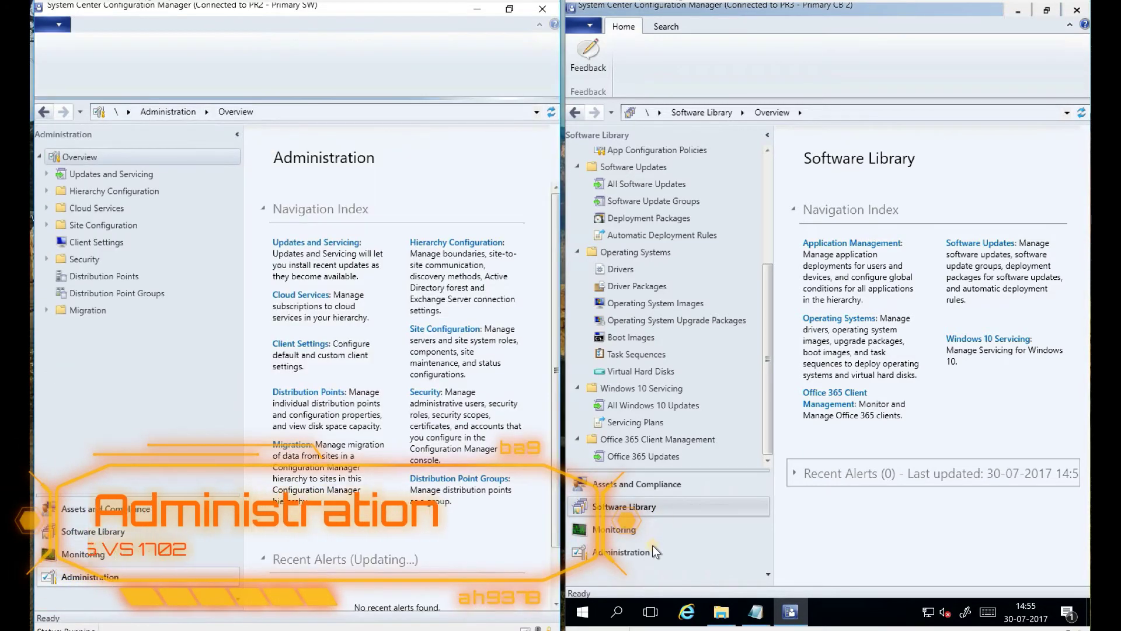
{"action": "left_click", "coordinate": [633, 552]}
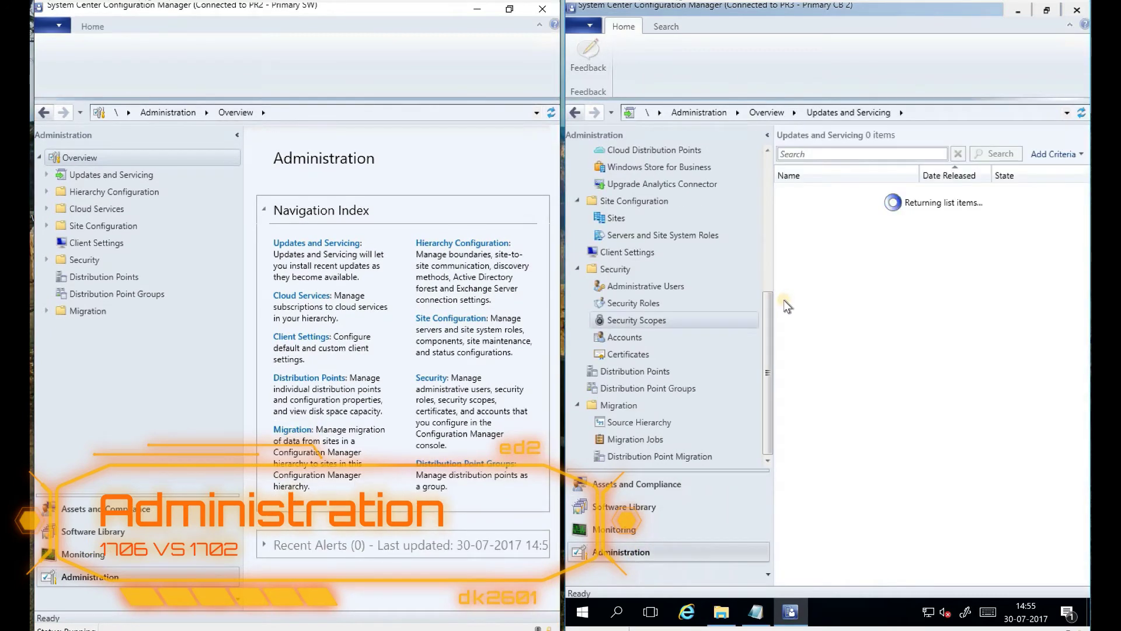
{"action": "left_click_drag", "start_coordinate": [769, 325], "coordinate": [765, 158]}
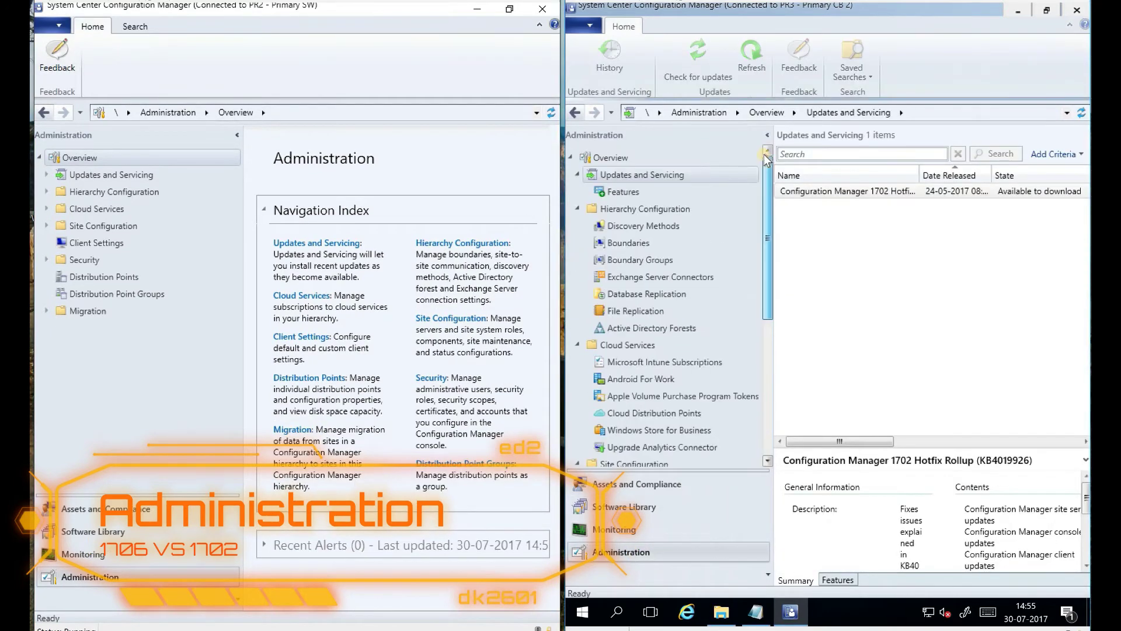
Expand Updates and Servicing, Hierarchy Configuration and Cloud Services in the PR2 console and open Microsoft Intune Subscriptions.
{"action": "left_click", "coordinate": [46, 175]}
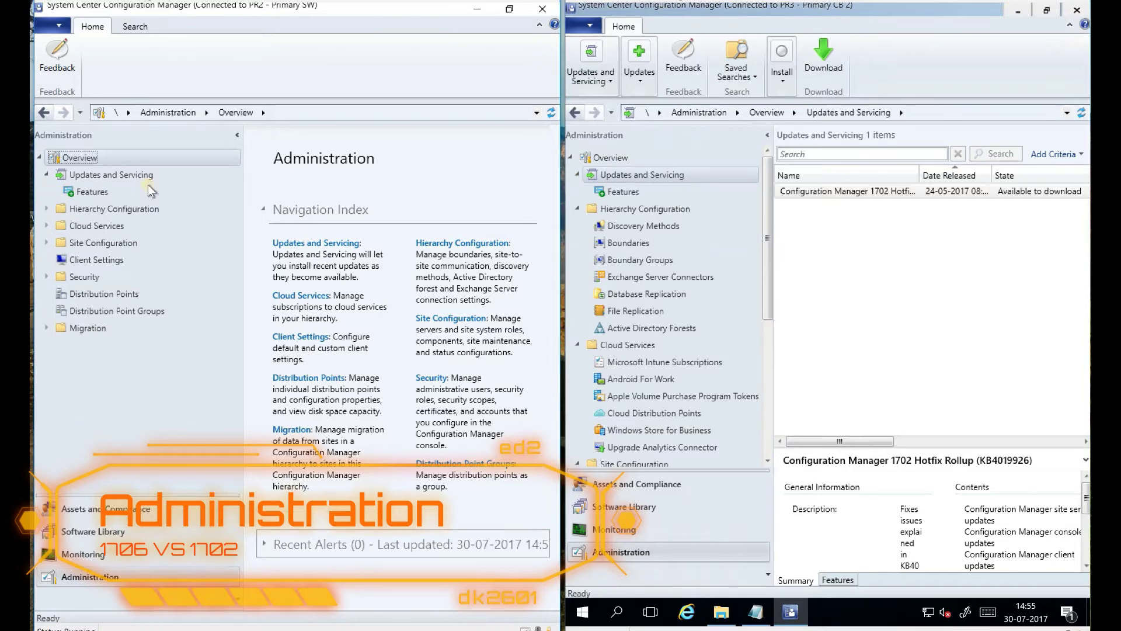
{"action": "left_click", "coordinate": [46, 209]}
{"action": "left_click", "coordinate": [46, 344]}
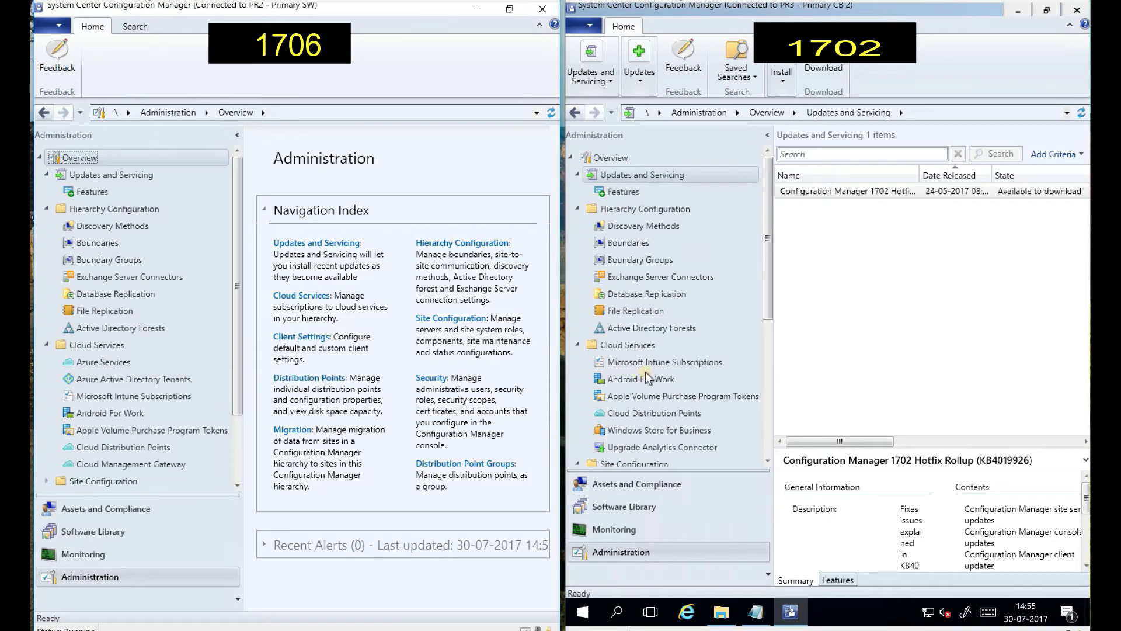
{"action": "left_click", "coordinate": [148, 397]}
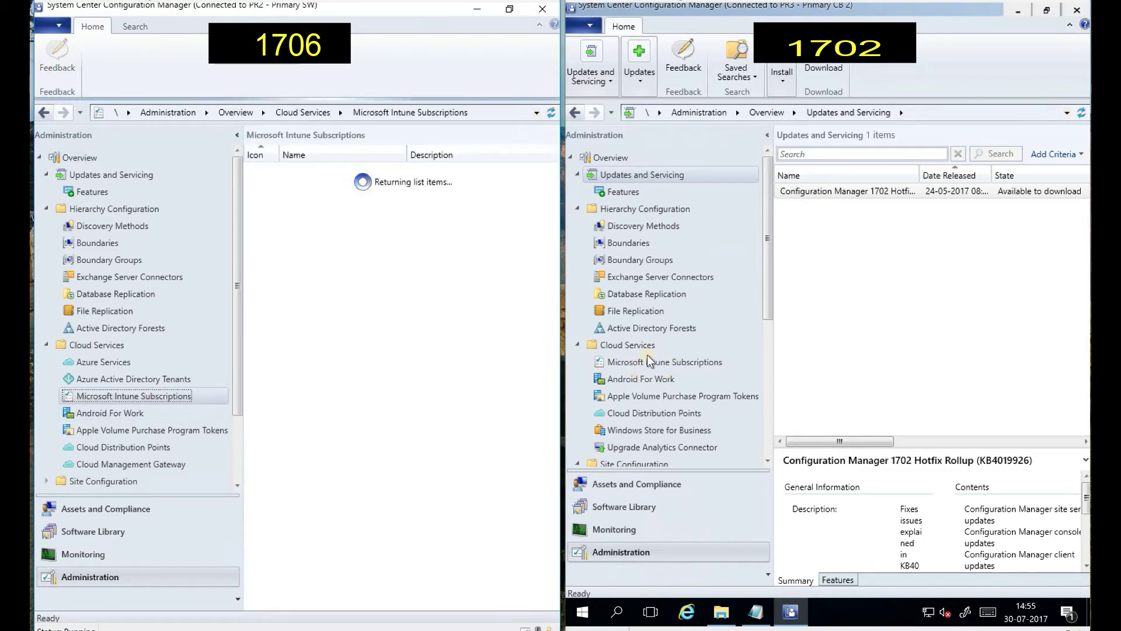
Expand Site Configuration and Security under Administration in the PR2 console and compare them with the PR3 nodes.
{"action": "left_click", "coordinate": [46, 480]}
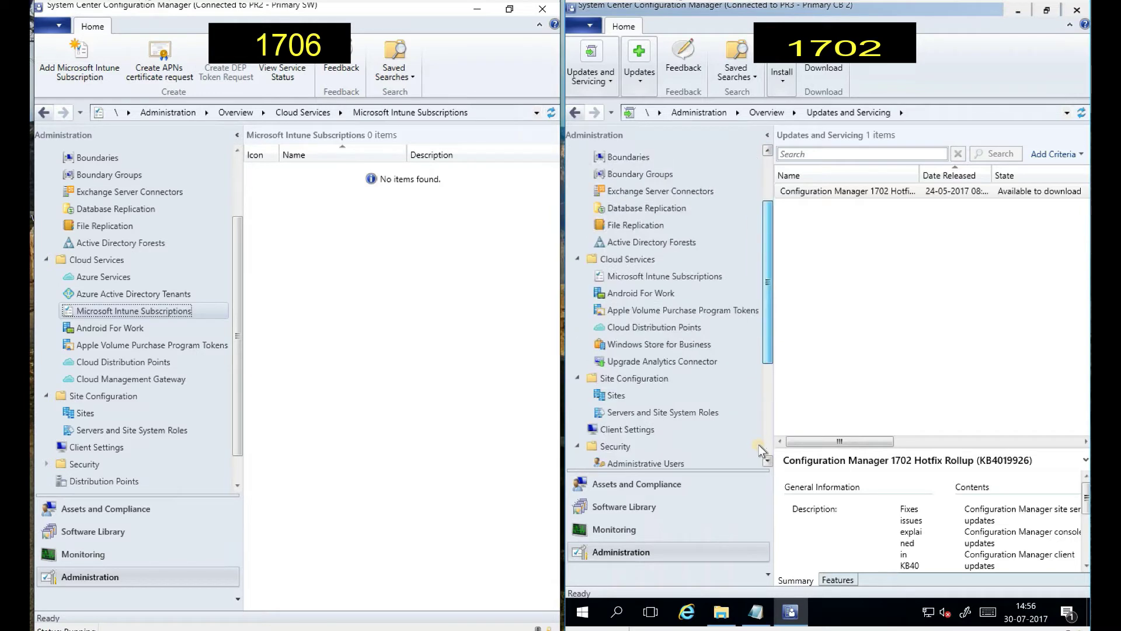
{"action": "scroll", "coordinate": [758, 443], "scroll_direction": "down", "scroll_amount": 5}
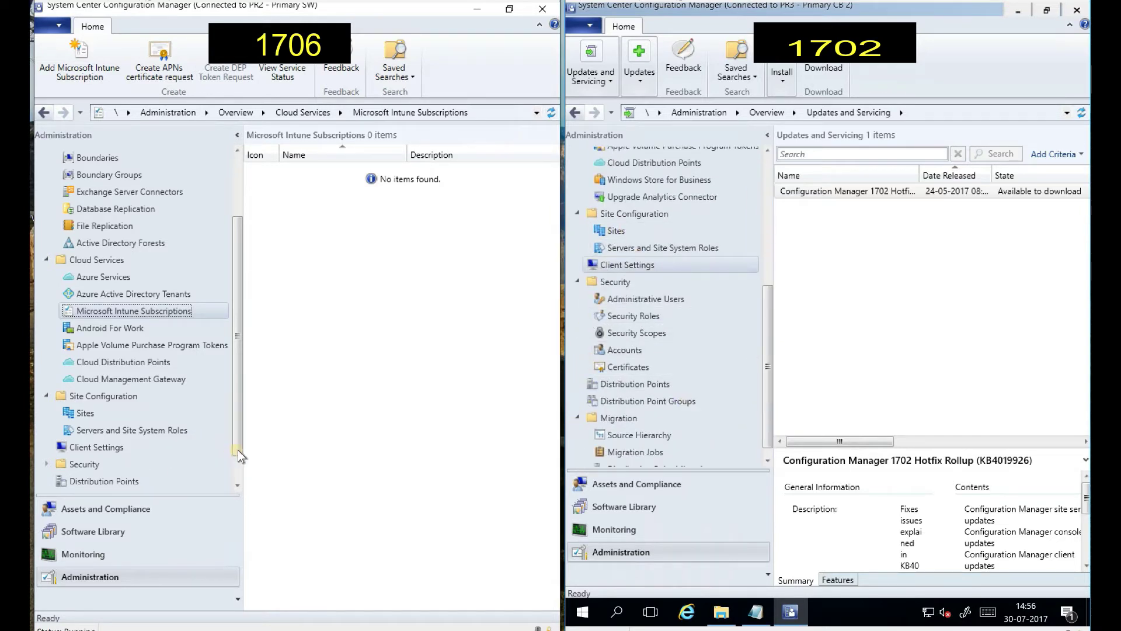
{"action": "left_click", "coordinate": [237, 485]}
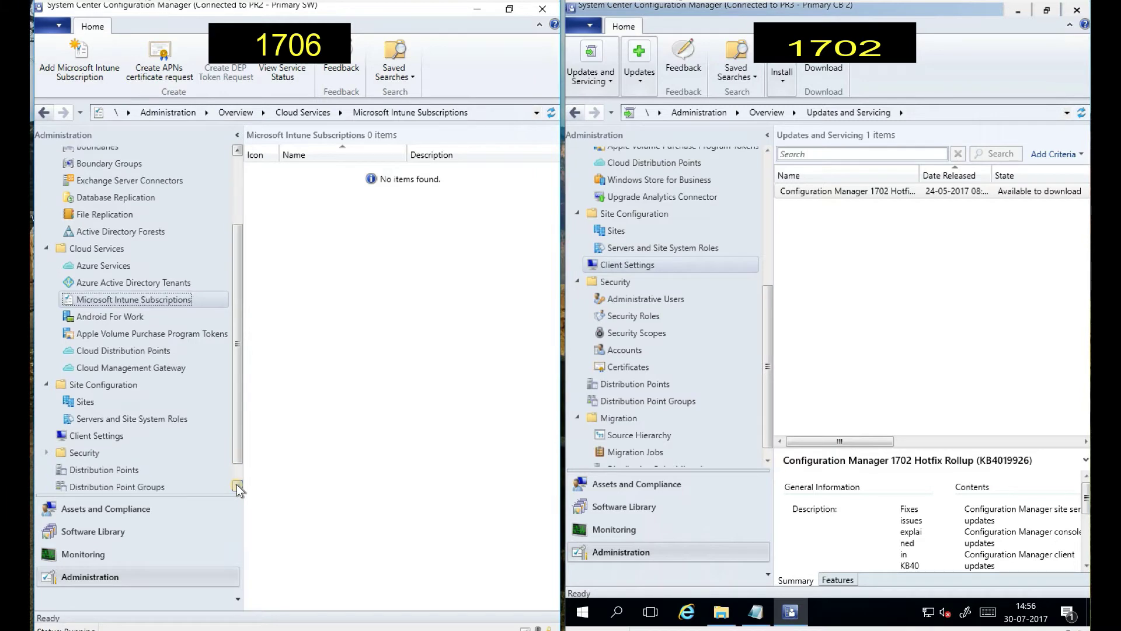
{"action": "double_click", "coordinate": [237, 484]}
{"action": "left_click", "coordinate": [46, 419]}
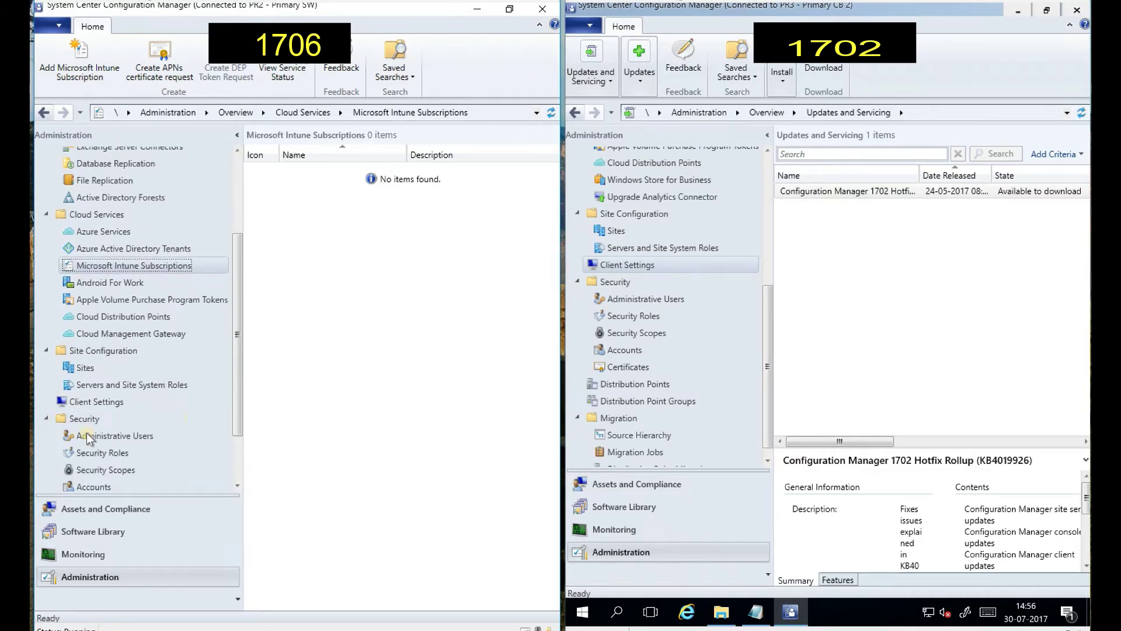
Expand Migration under Administration in the PR2 console and compare the remaining nodes with the PR3 console.
{"action": "left_click_drag", "start_coordinate": [236, 437], "coordinate": [110, 483]}
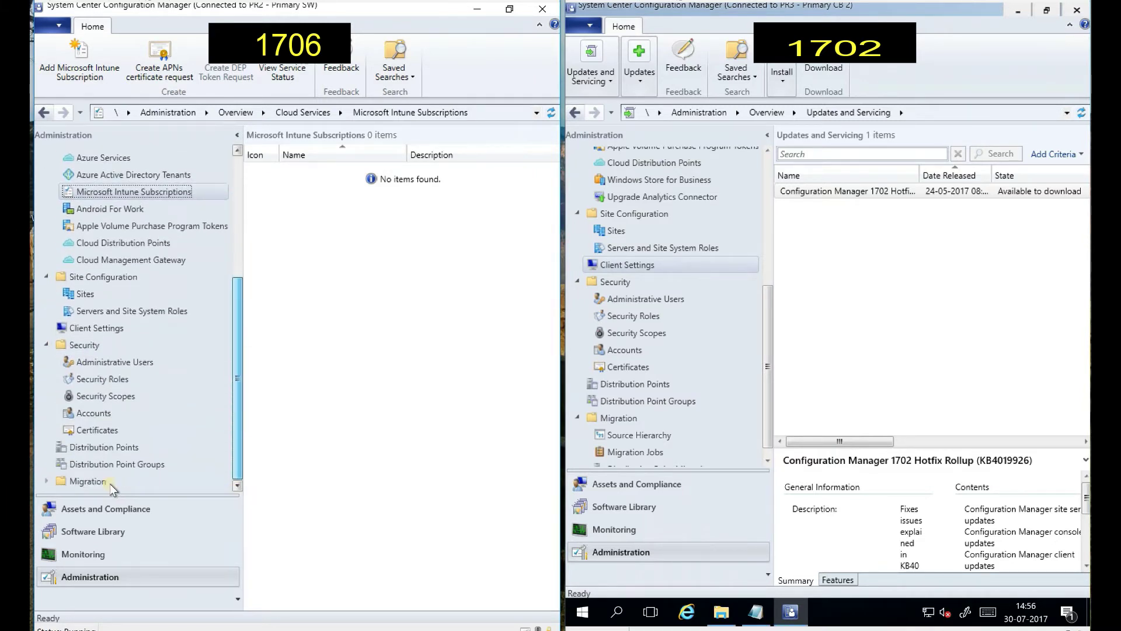
{"action": "left_click", "coordinate": [46, 481]}
{"action": "left_click_drag", "start_coordinate": [236, 432], "coordinate": [251, 493]}
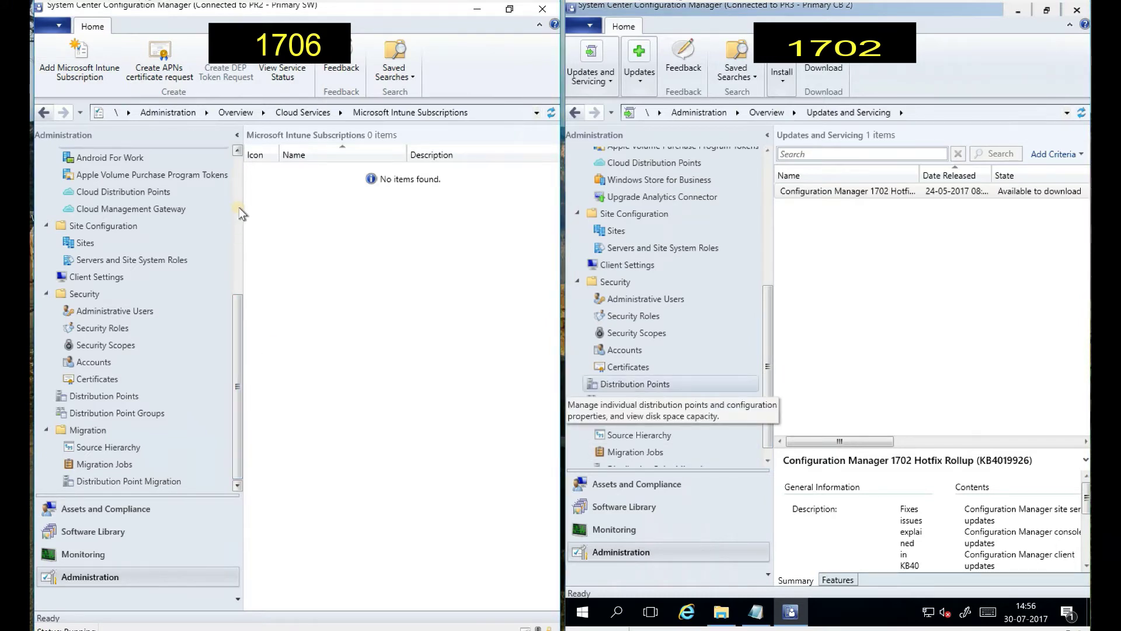
{"action": "left_click", "coordinate": [238, 151]}
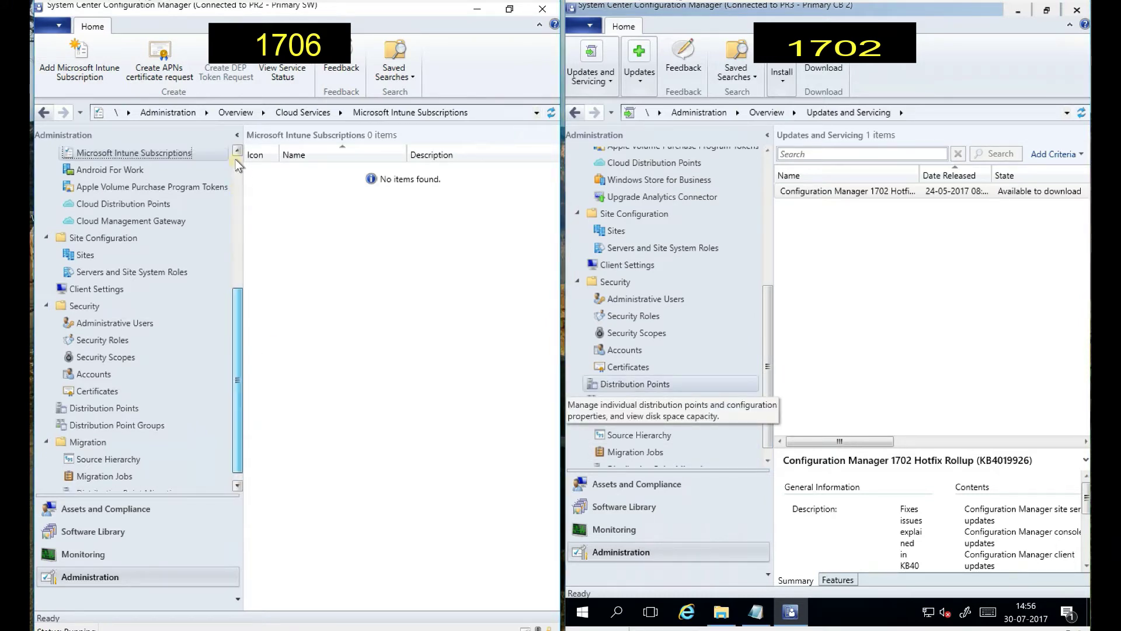
Open the Features node under Updates and Servicing in both the PR2 and PR3 consoles.
{"action": "left_click_drag", "start_coordinate": [238, 154], "coordinate": [237, 153]}
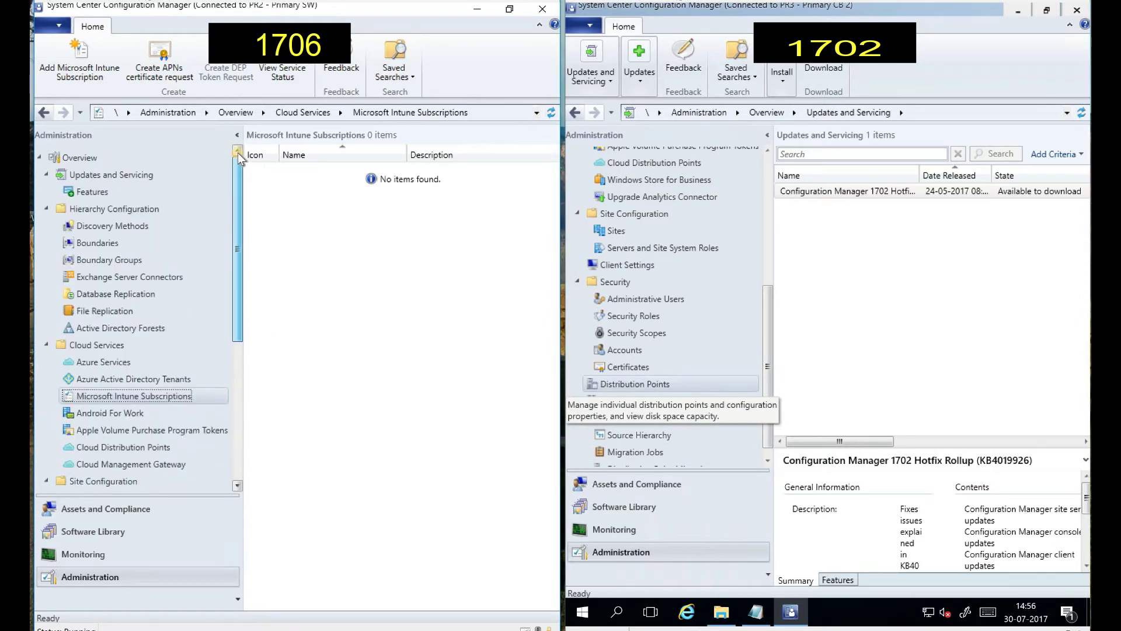
{"action": "left_click", "coordinate": [94, 192]}
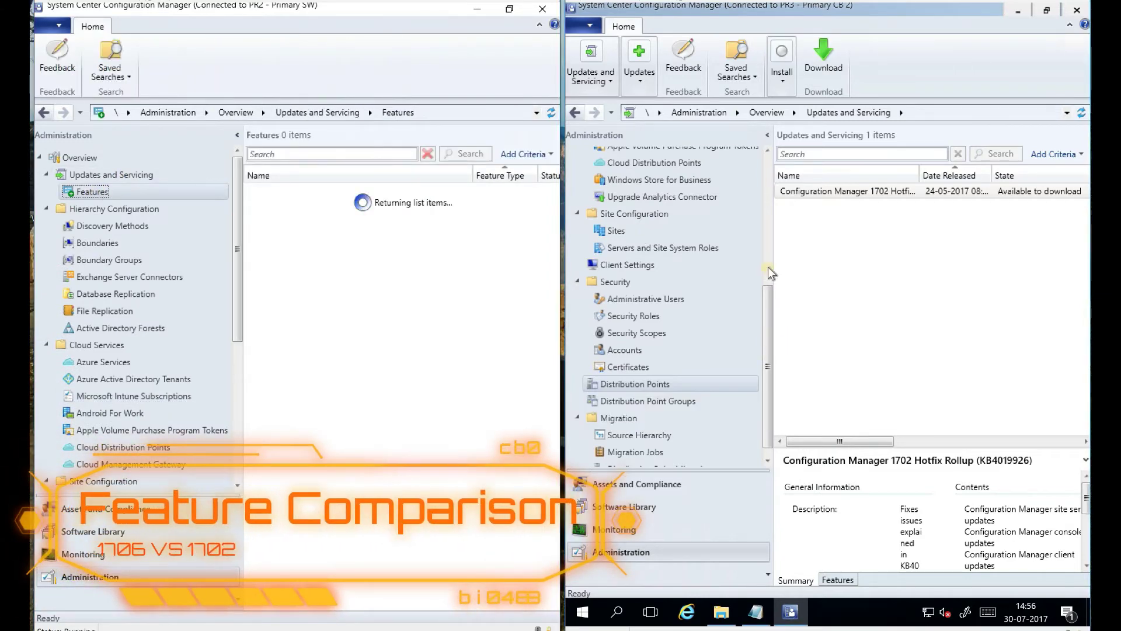
{"action": "left_click_drag", "start_coordinate": [768, 322], "coordinate": [763, 147]}
{"action": "left_click", "coordinate": [624, 193]}
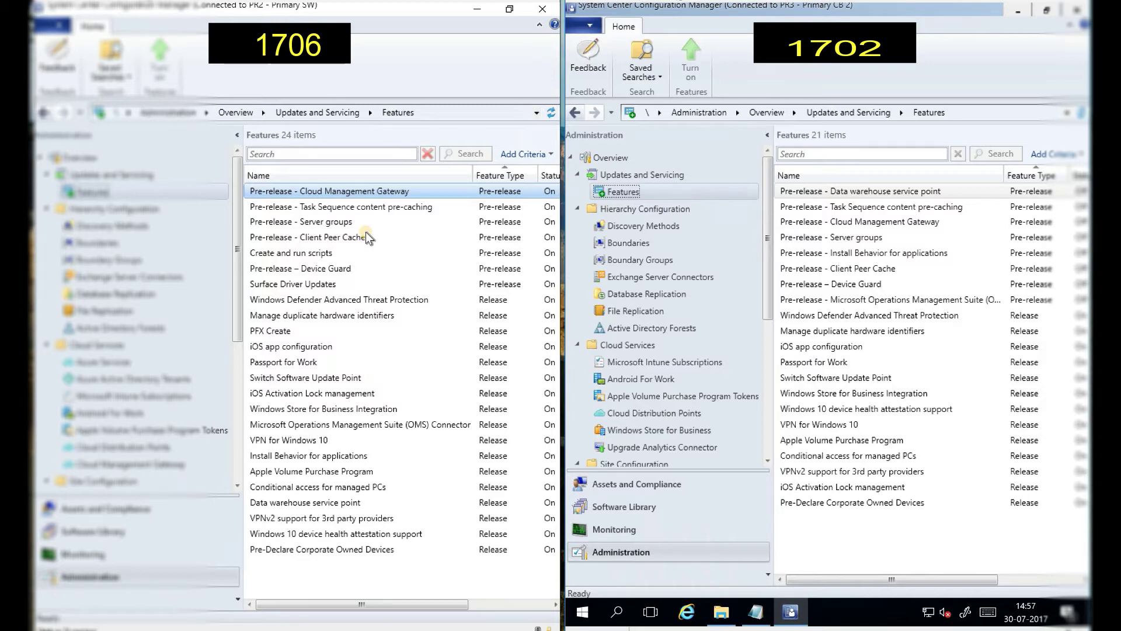
Compare the feature lists, highlighting Create and run scripts, Surface Driver Updates and PFX Create in the PR2 console.
{"action": "left_click", "coordinate": [323, 256]}
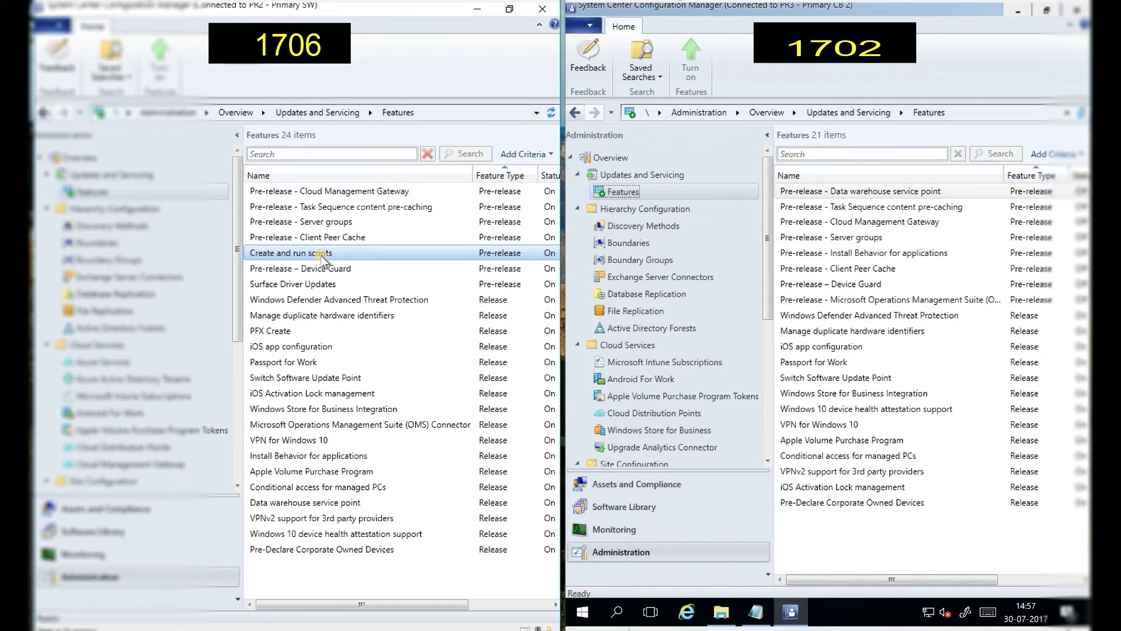
{"action": "left_click", "coordinate": [320, 286]}
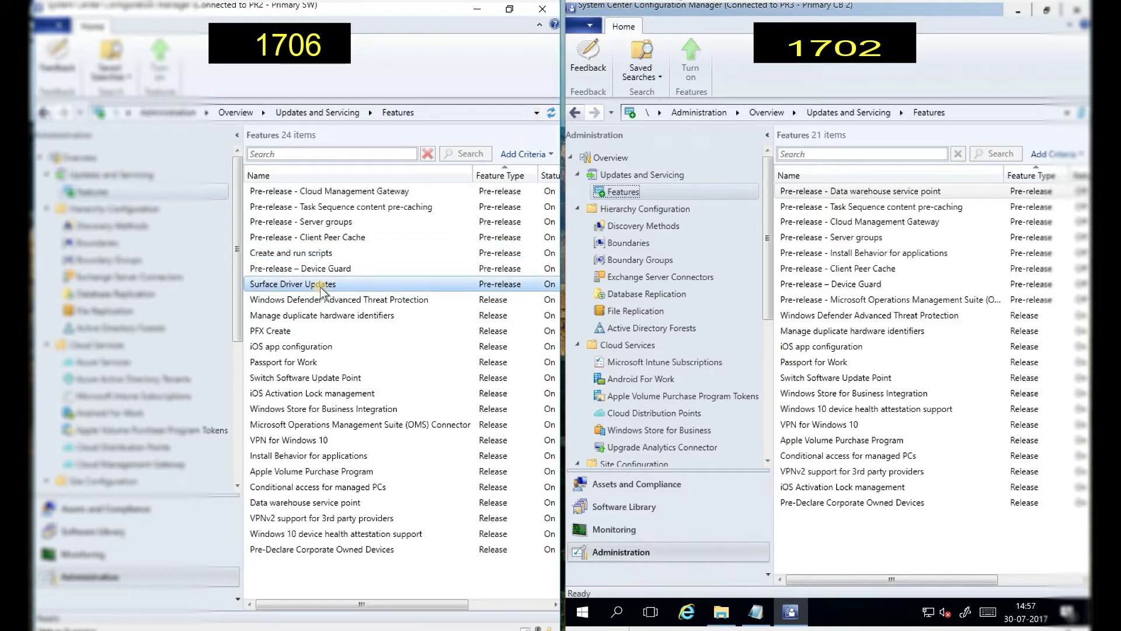
{"action": "left_click", "coordinate": [335, 335]}
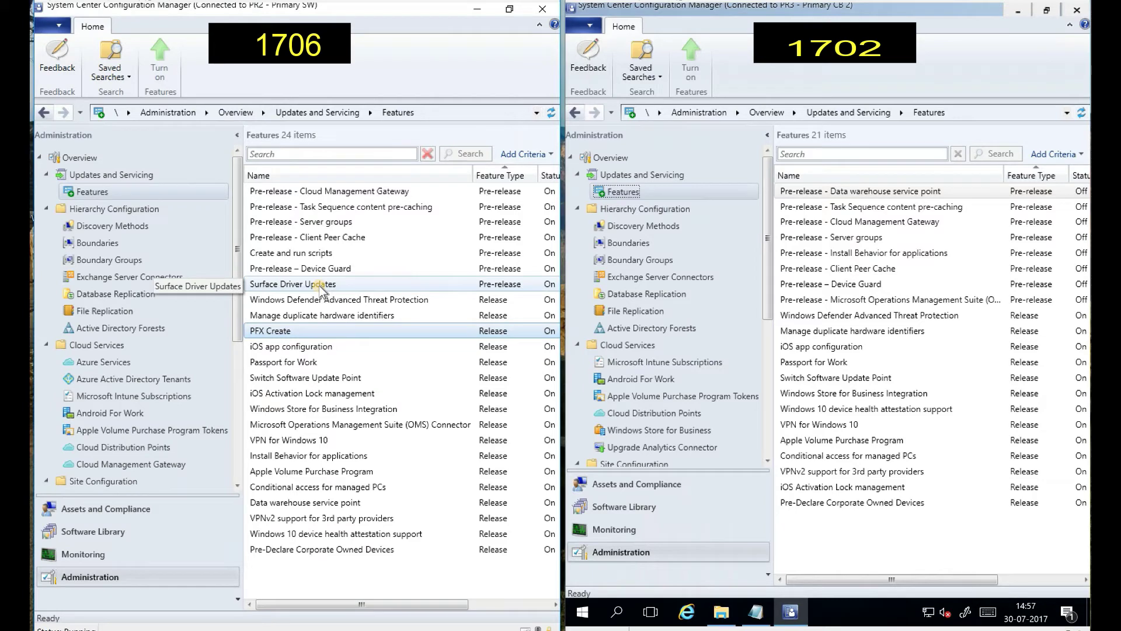
Show the contents of the CMUpdateReset folder in the 1706 SMSSETUP TOOLS folder and return to TOOLS.
{"action": "left_click", "coordinate": [311, 255]}
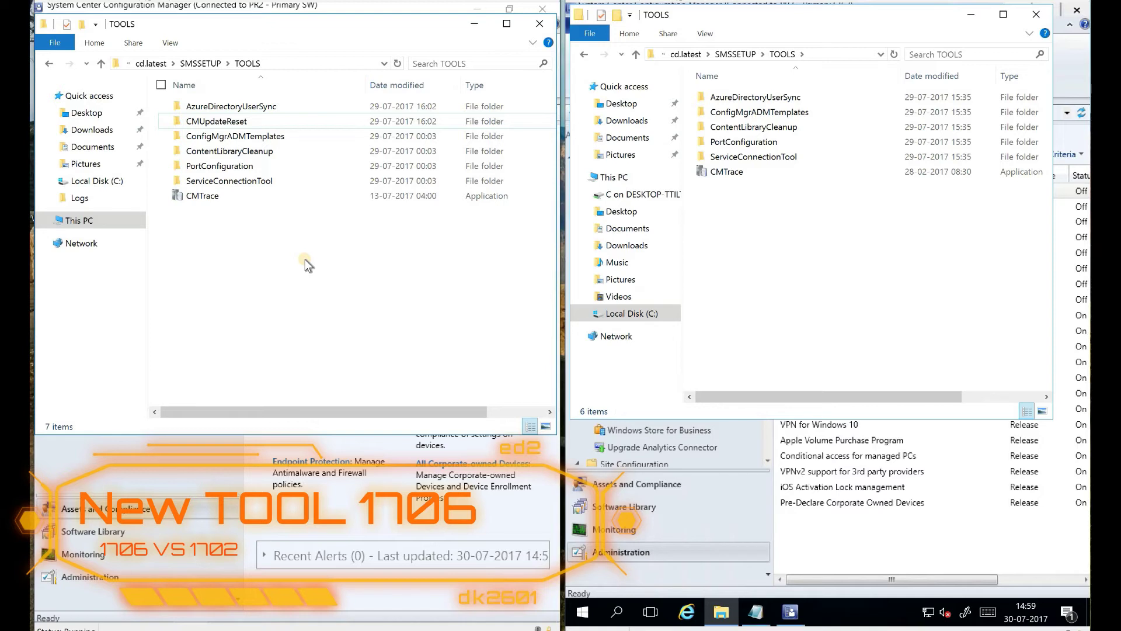
{"action": "left_click", "coordinate": [212, 122]}
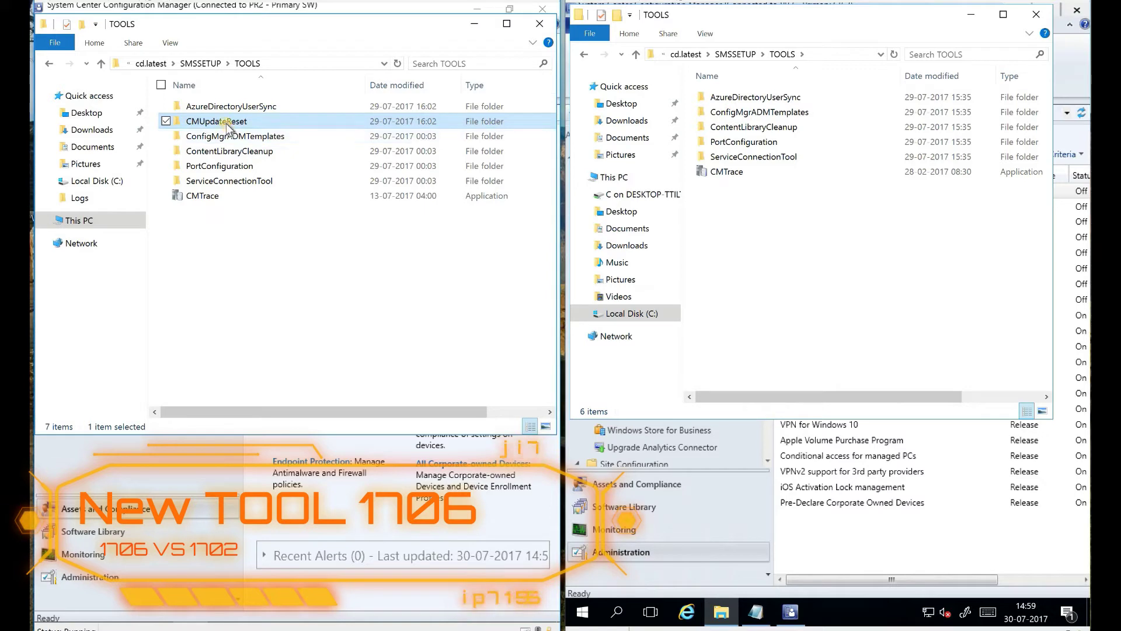
{"action": "mouse_move", "coordinate": [228, 127]}
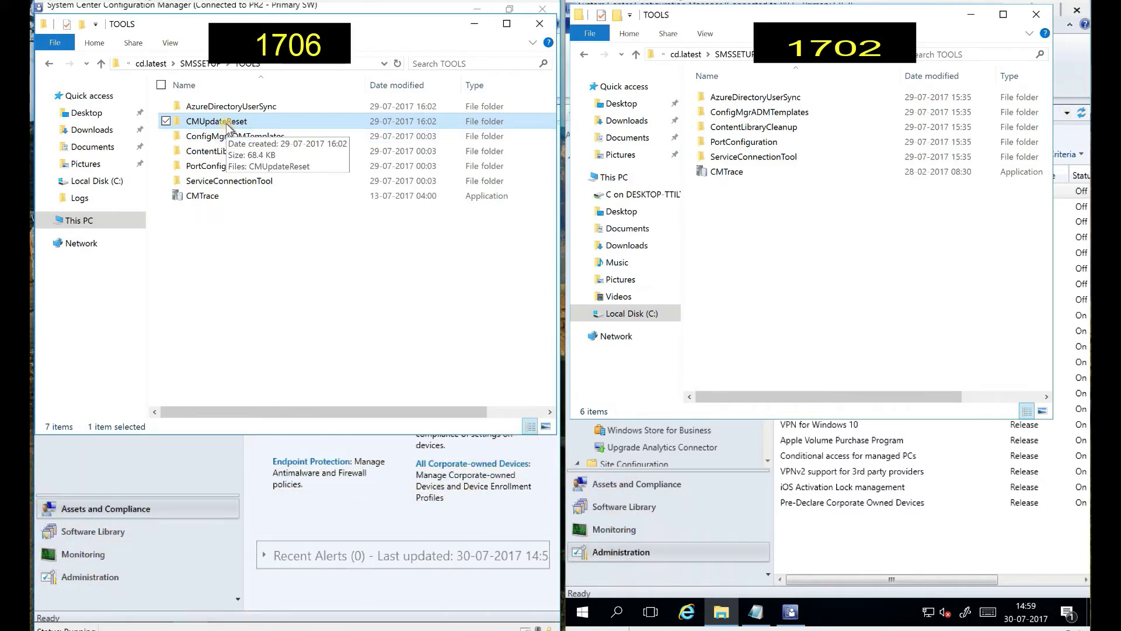
{"action": "double_click", "coordinate": [227, 125]}
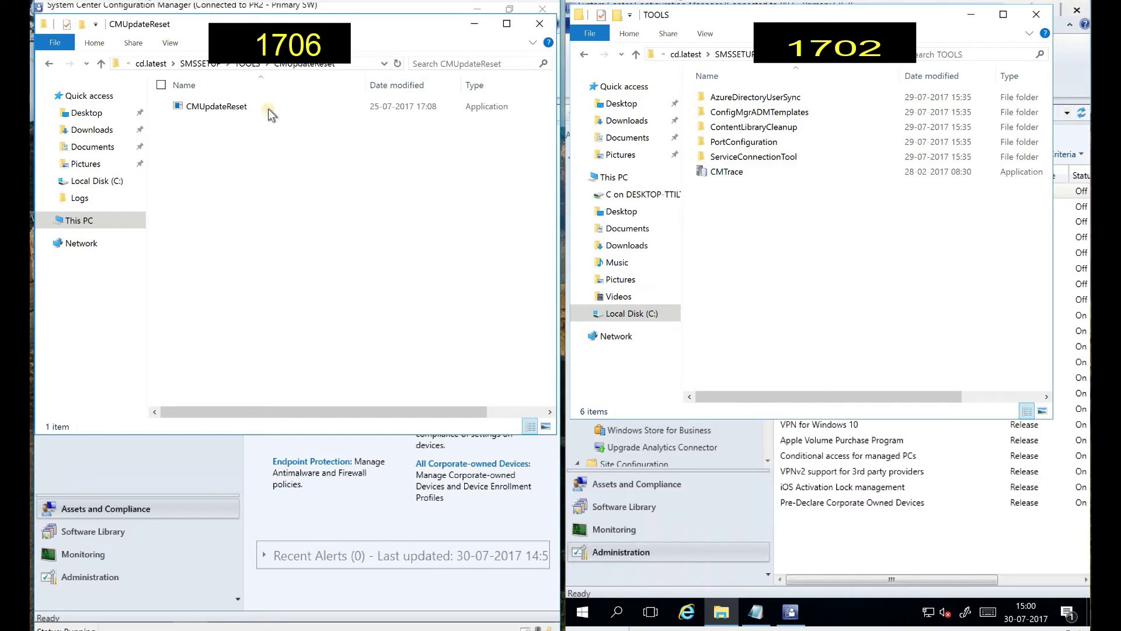
{"action": "left_click", "coordinate": [252, 66]}
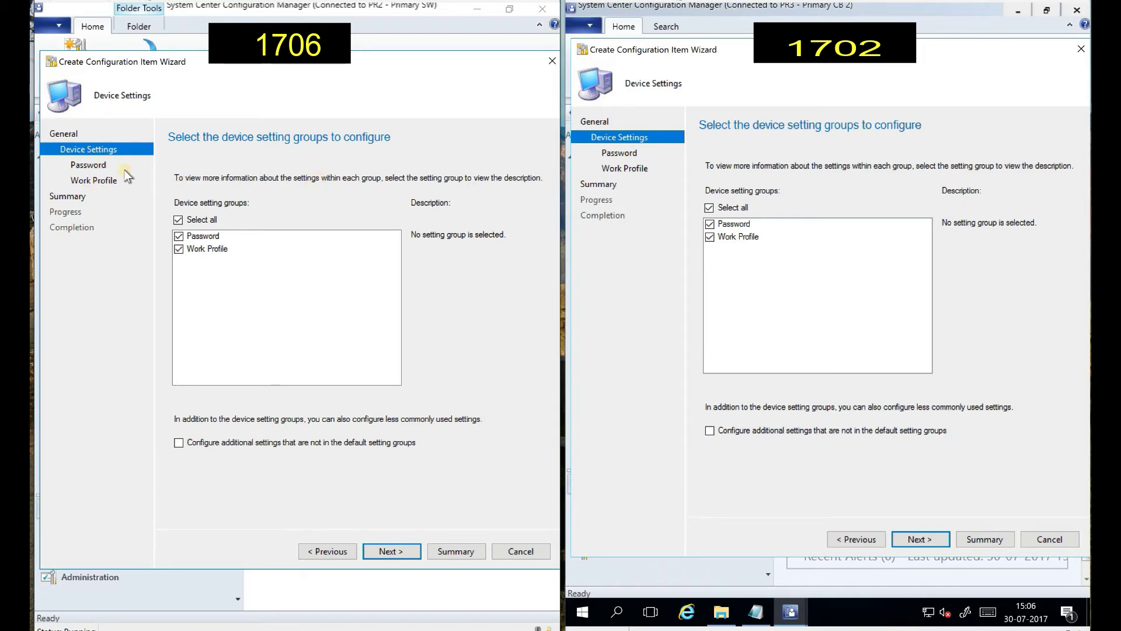
Compare the Password and Work Profile pages of the Android for Work configuration item wizards in both consoles.
{"action": "left_click", "coordinate": [97, 166]}
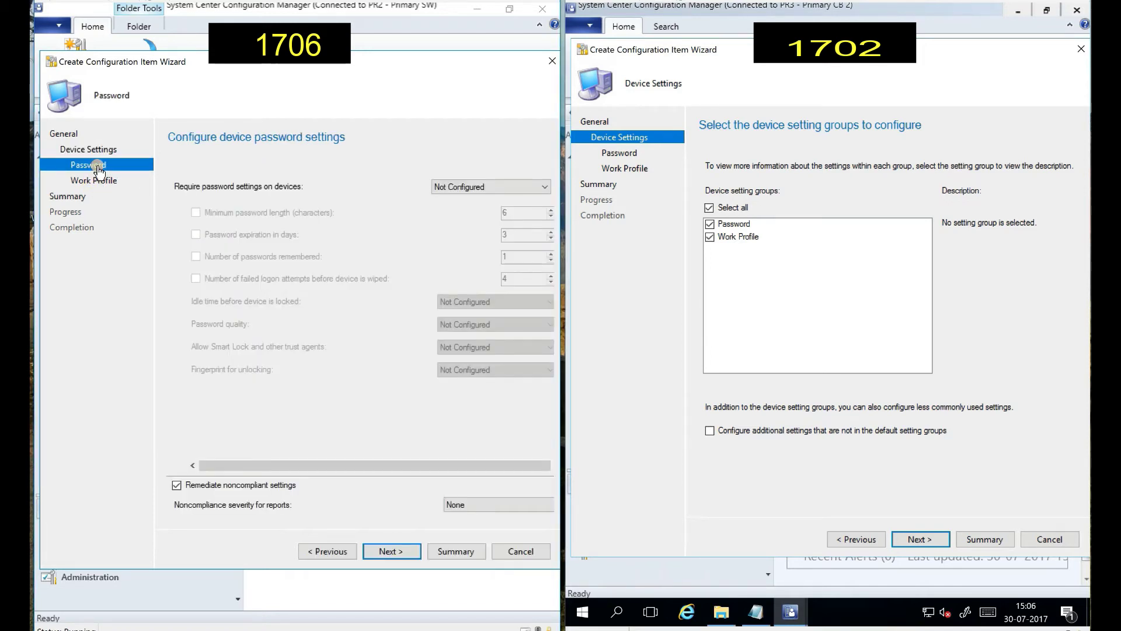
{"action": "left_click", "coordinate": [620, 154]}
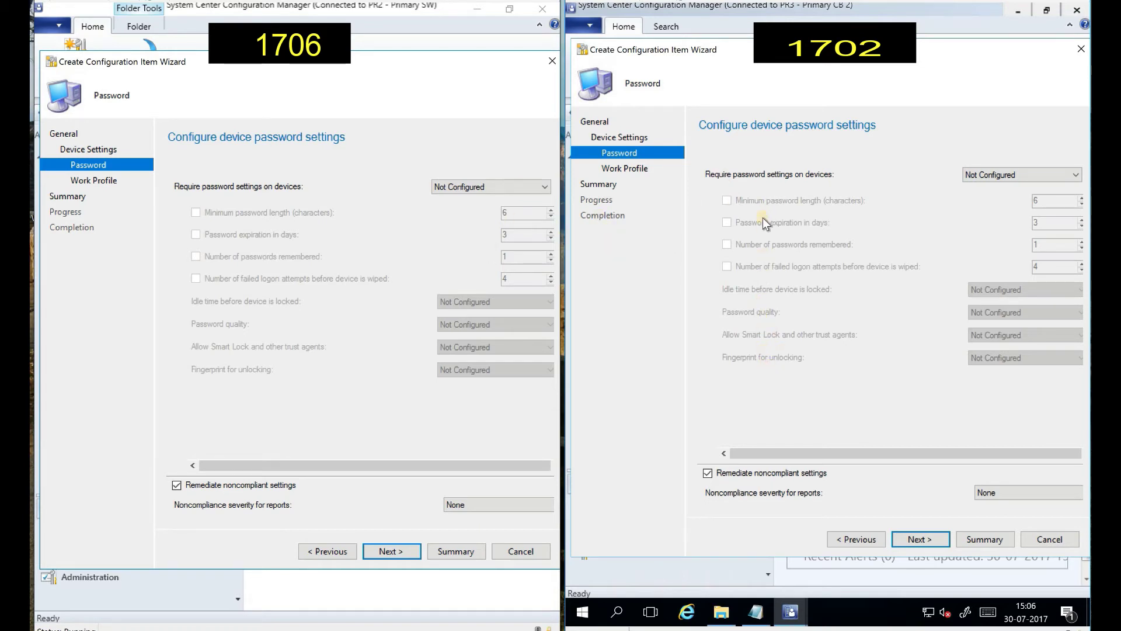
{"action": "left_click", "coordinate": [90, 181]}
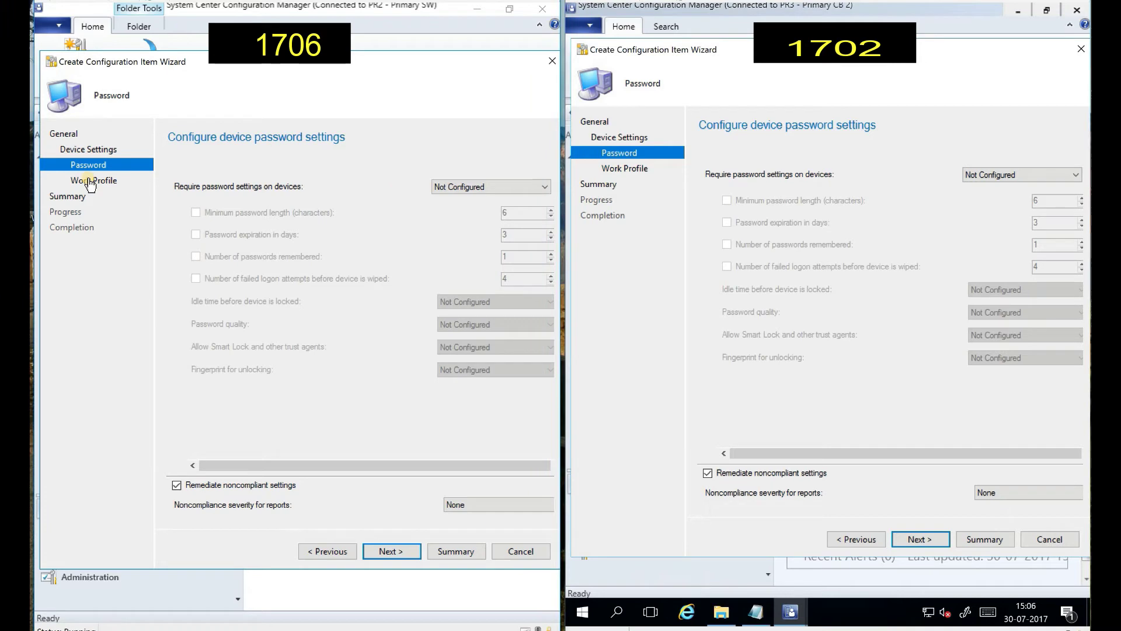
{"action": "left_click", "coordinate": [609, 170]}
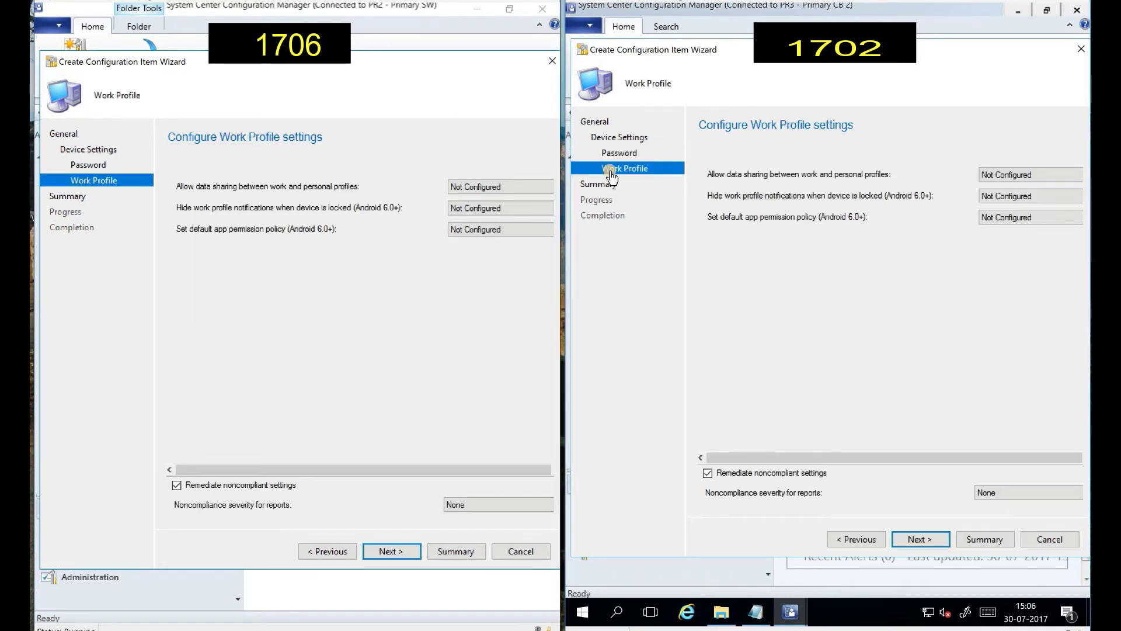
Compare the options for allowing data sharing between work and personal profiles in both wizards.
{"action": "left_click", "coordinate": [508, 186]}
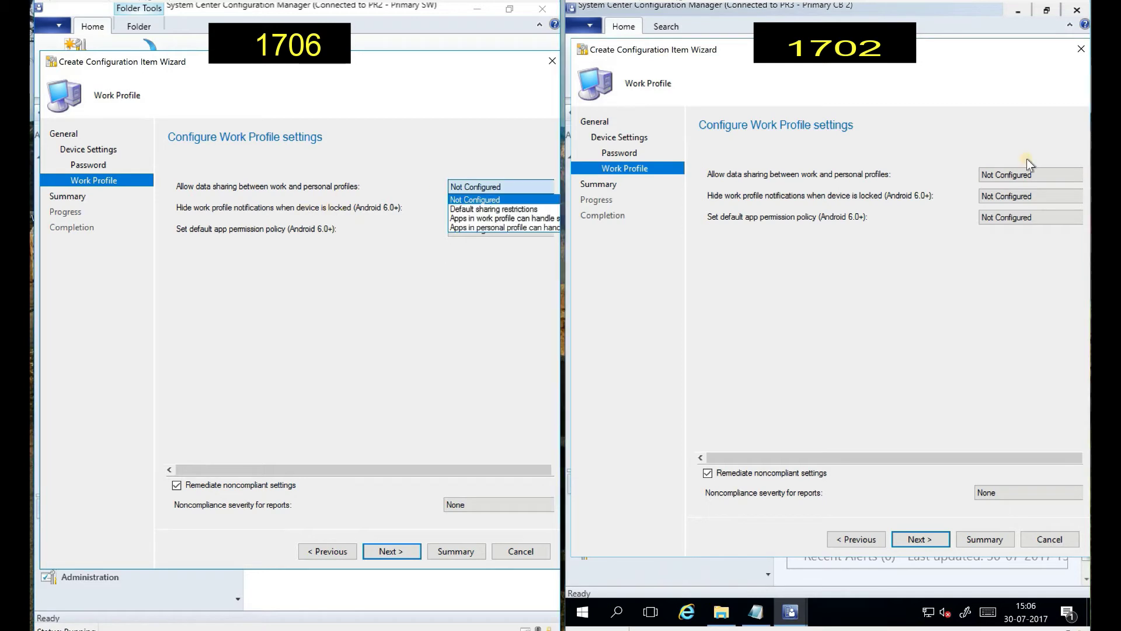
{"action": "left_click", "coordinate": [1018, 174]}
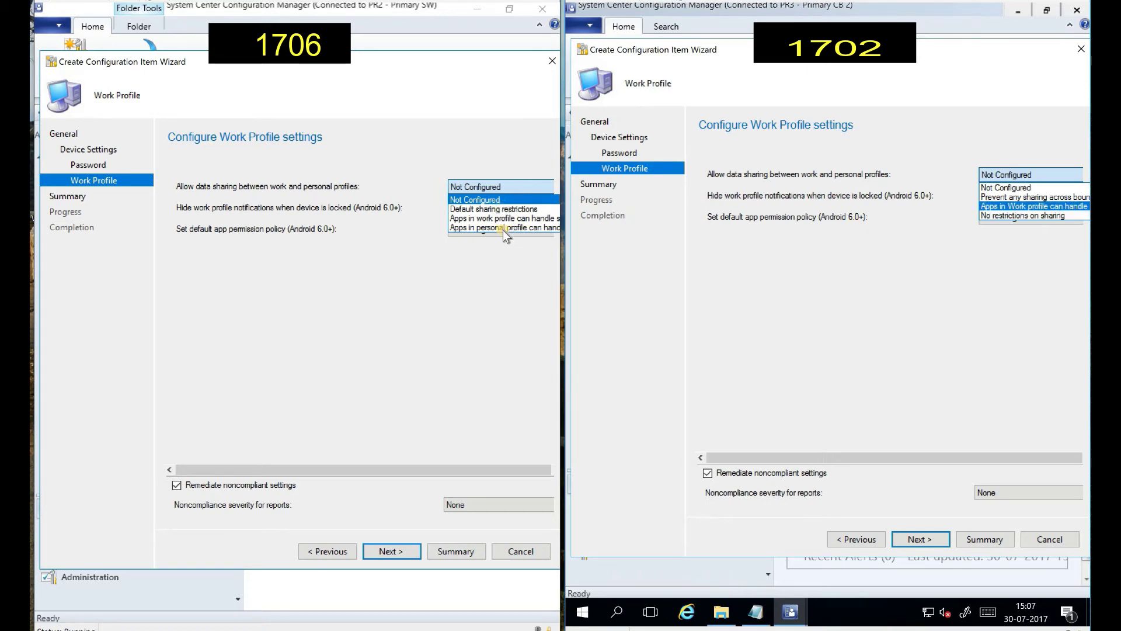
{"action": "left_click", "coordinate": [486, 265]}
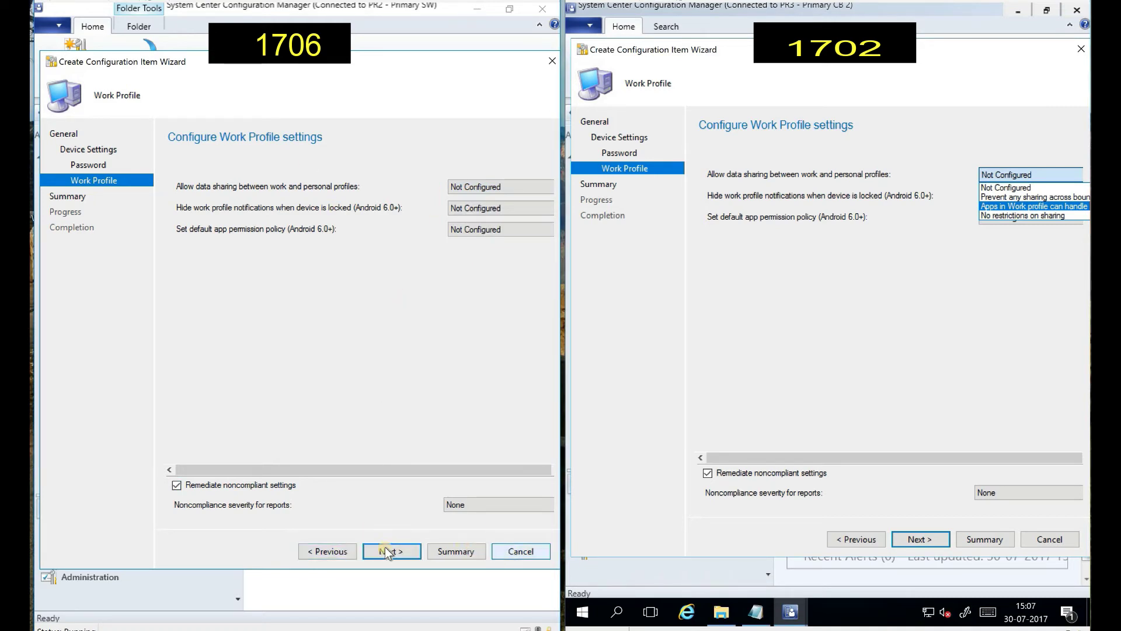
Return to the general information in both wizards and set the configuration item type to Windows 8.1 and Windows 10.
{"action": "left_click", "coordinate": [61, 134]}
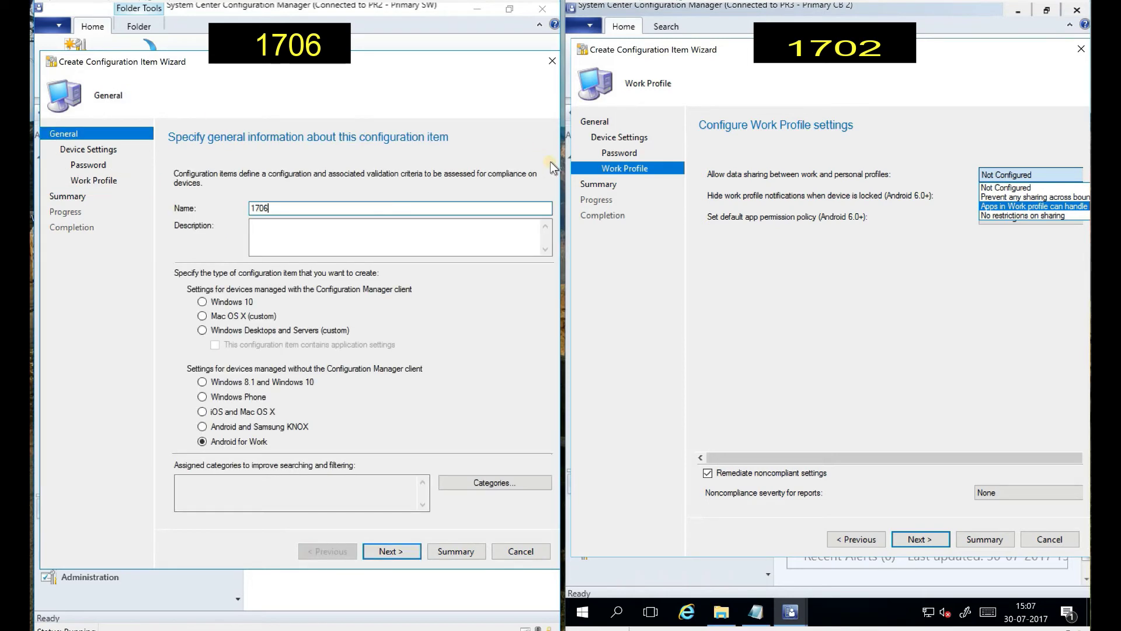
{"action": "left_click", "coordinate": [594, 121]}
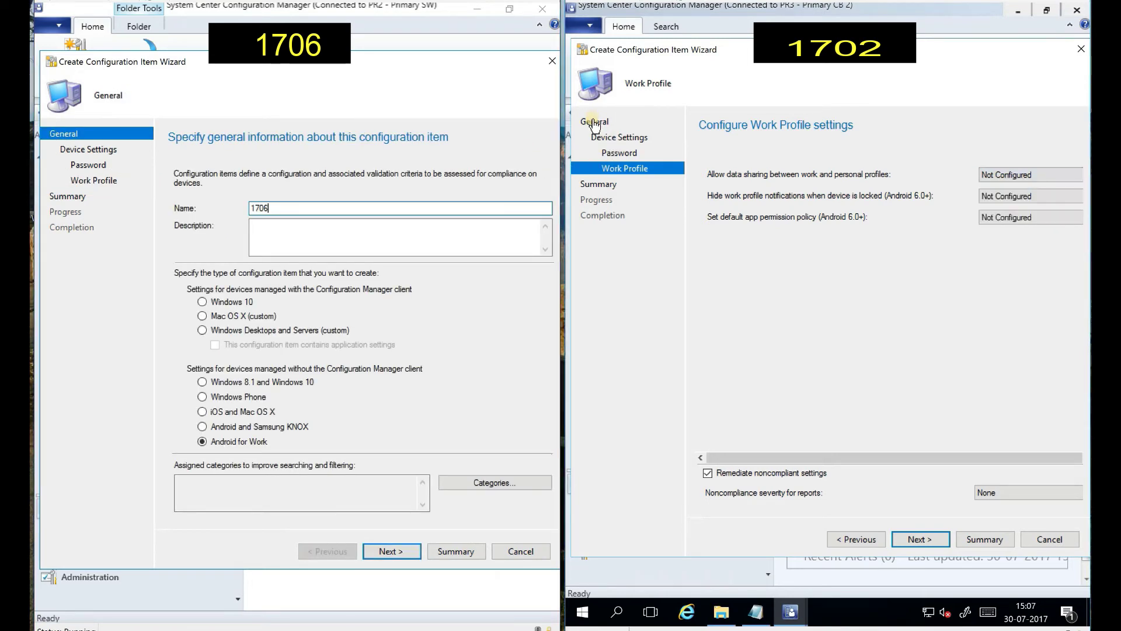
{"action": "left_click", "coordinate": [595, 121]}
{"action": "left_click", "coordinate": [324, 383]}
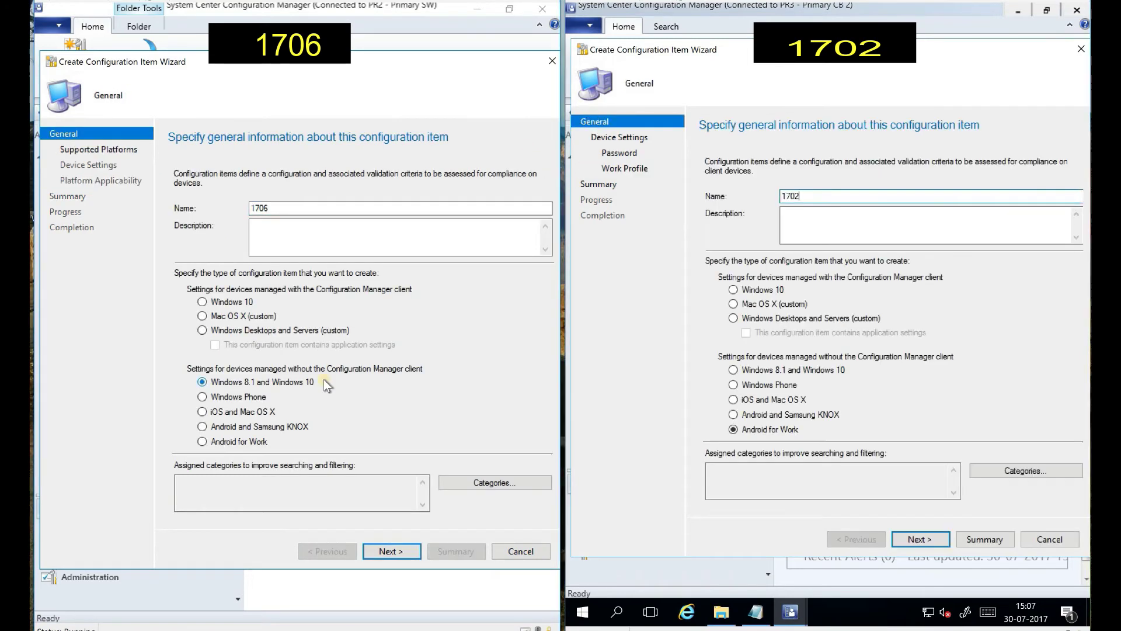
{"action": "left_click", "coordinate": [733, 370]}
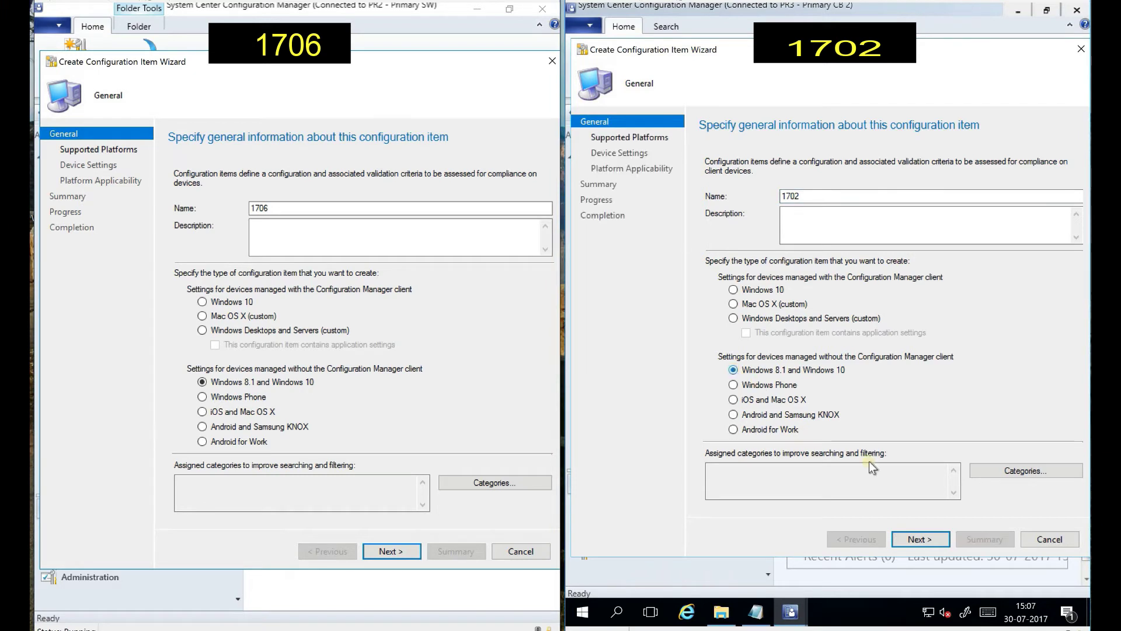
Select Windows 10 as the supported platform for the configuration item in both wizards.
{"action": "left_click", "coordinate": [607, 138]}
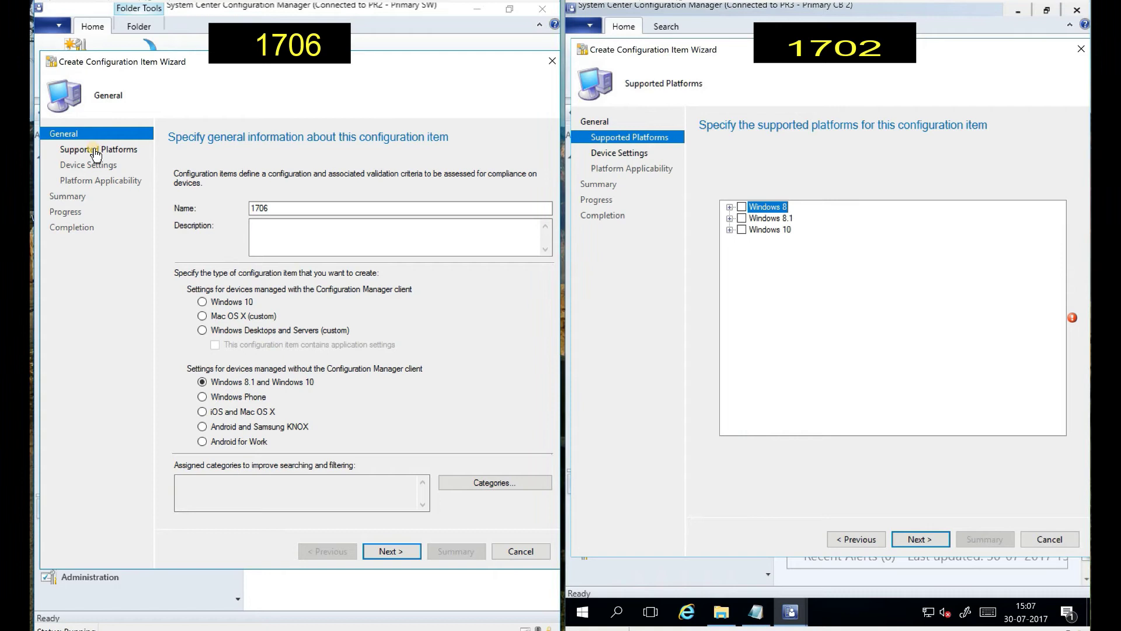
{"action": "left_click", "coordinate": [95, 150]}
{"action": "left_click", "coordinate": [211, 242]}
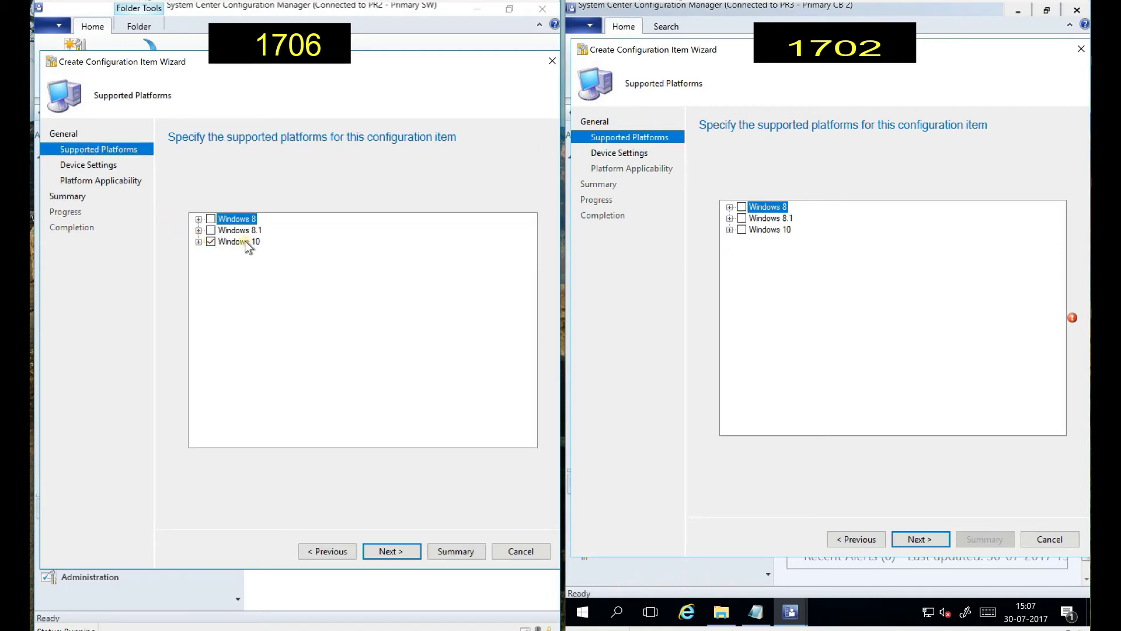
{"action": "left_click", "coordinate": [742, 229]}
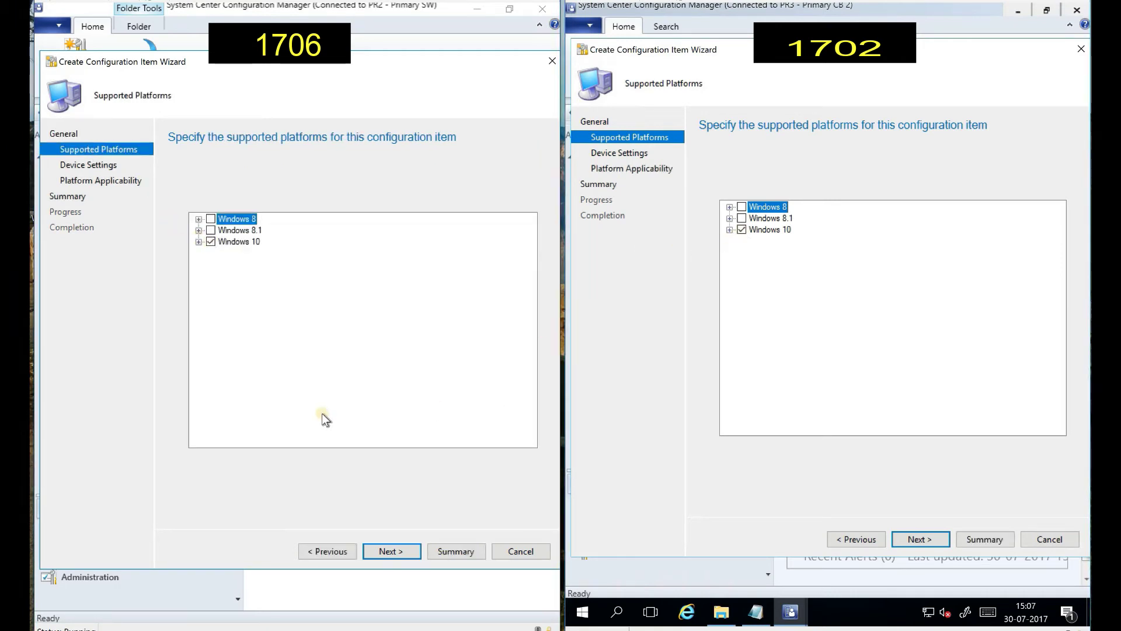
Include the Password, Device, Store and Microsoft Edge device setting groups in both wizards.
{"action": "left_click", "coordinate": [399, 552]}
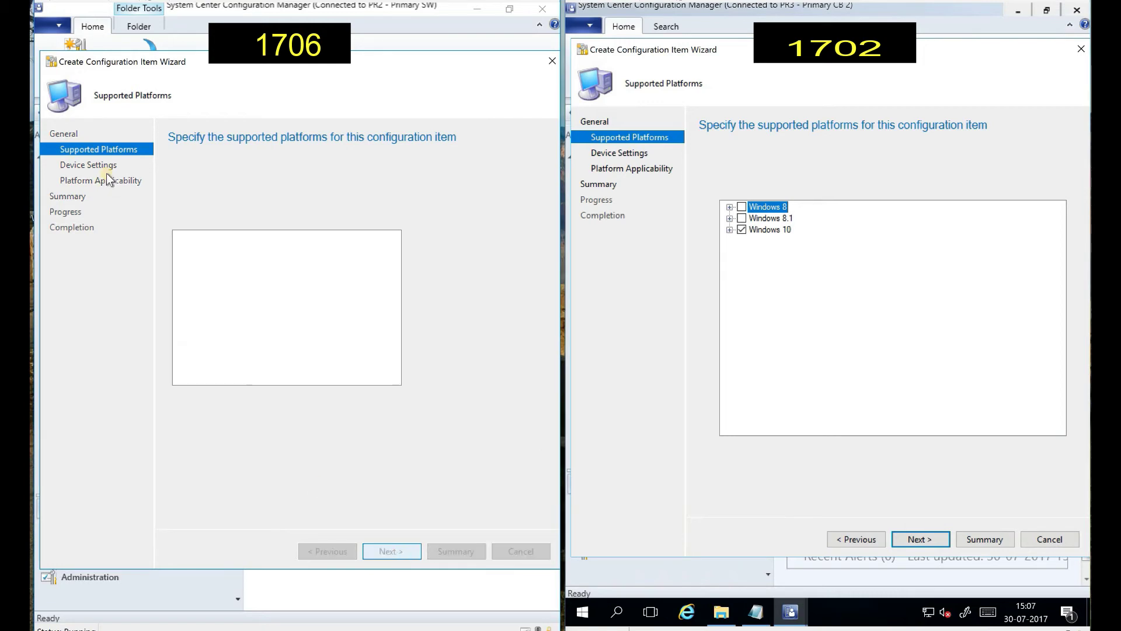
{"action": "left_click", "coordinate": [178, 236]}
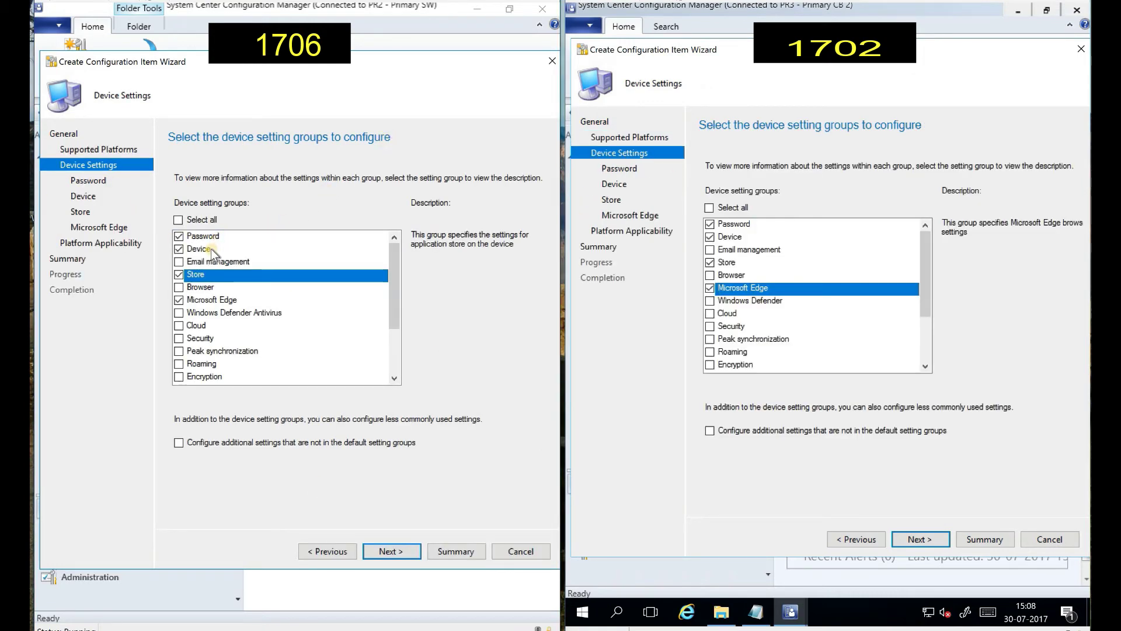
{"action": "left_click", "coordinate": [211, 275]}
Set Require password settings on devices to Required in the password settings of both wizards.
{"action": "left_click", "coordinate": [93, 183]}
{"action": "left_click", "coordinate": [620, 170]}
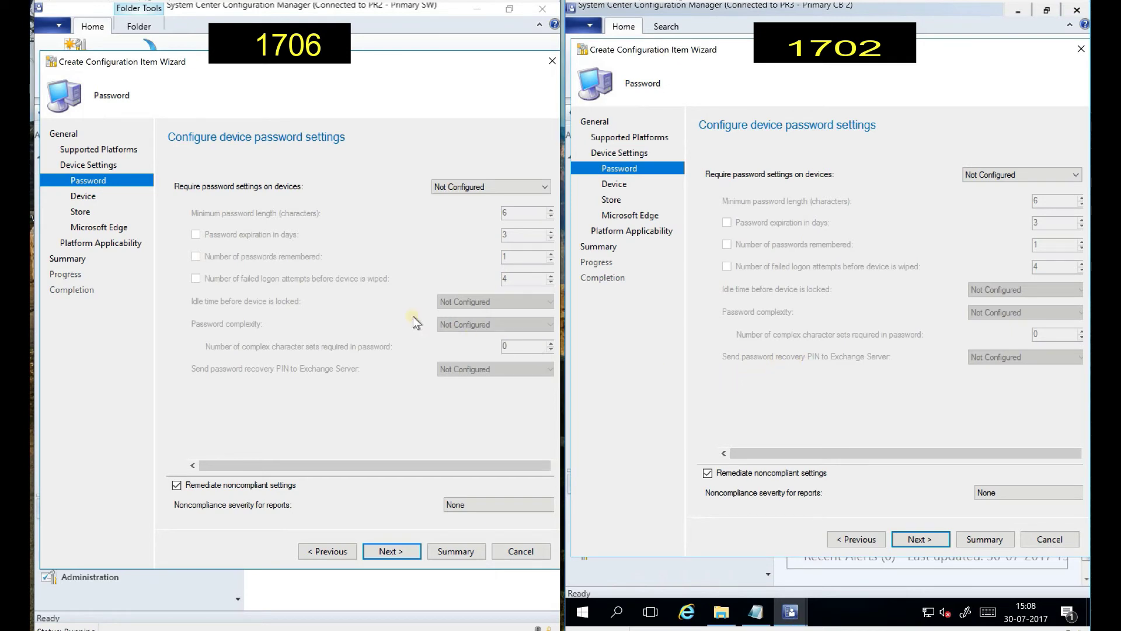
{"action": "left_click", "coordinate": [477, 188]}
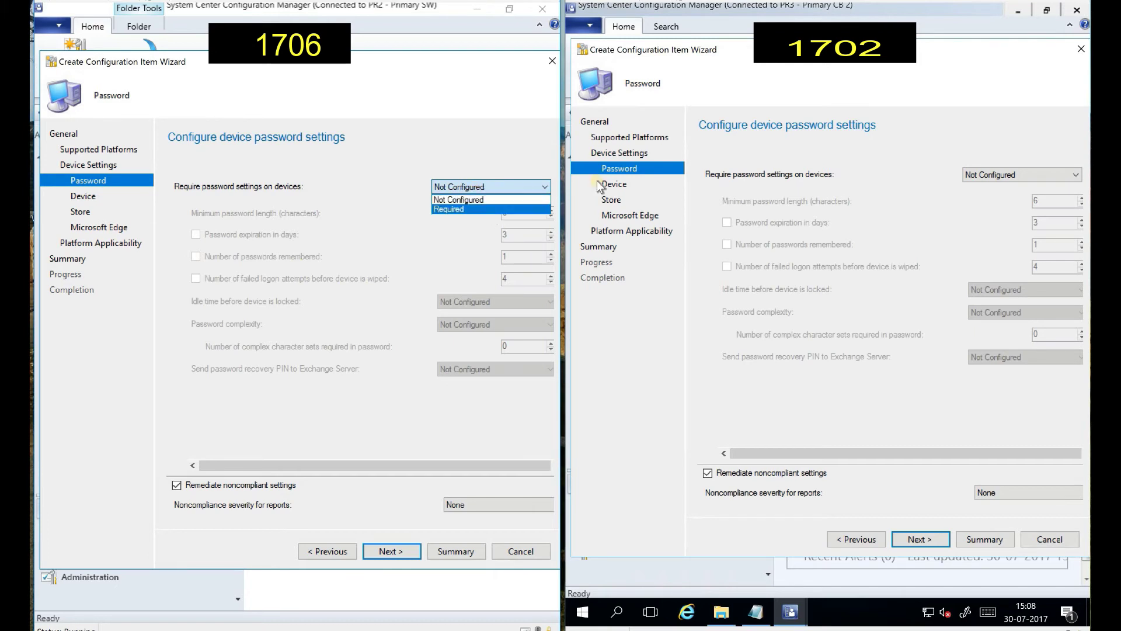
{"action": "left_click", "coordinate": [1051, 176]}
{"action": "left_click", "coordinate": [1032, 202]}
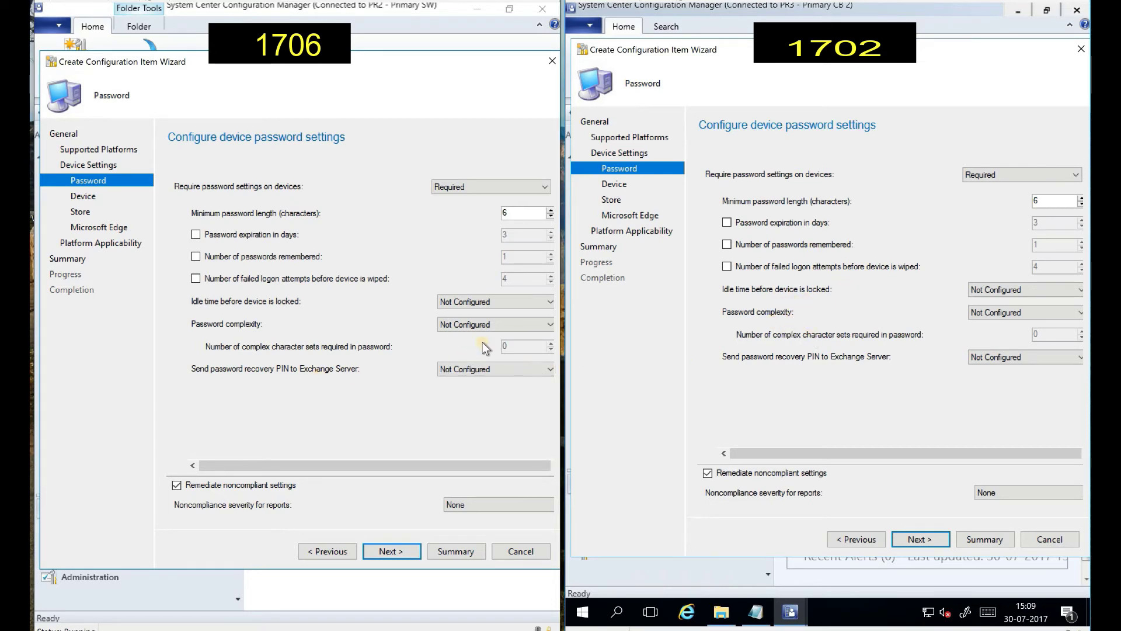
Compare the password complexity, idle lock time and Exchange Server recovery PIN options between the two wizards.
{"action": "left_click", "coordinate": [490, 323]}
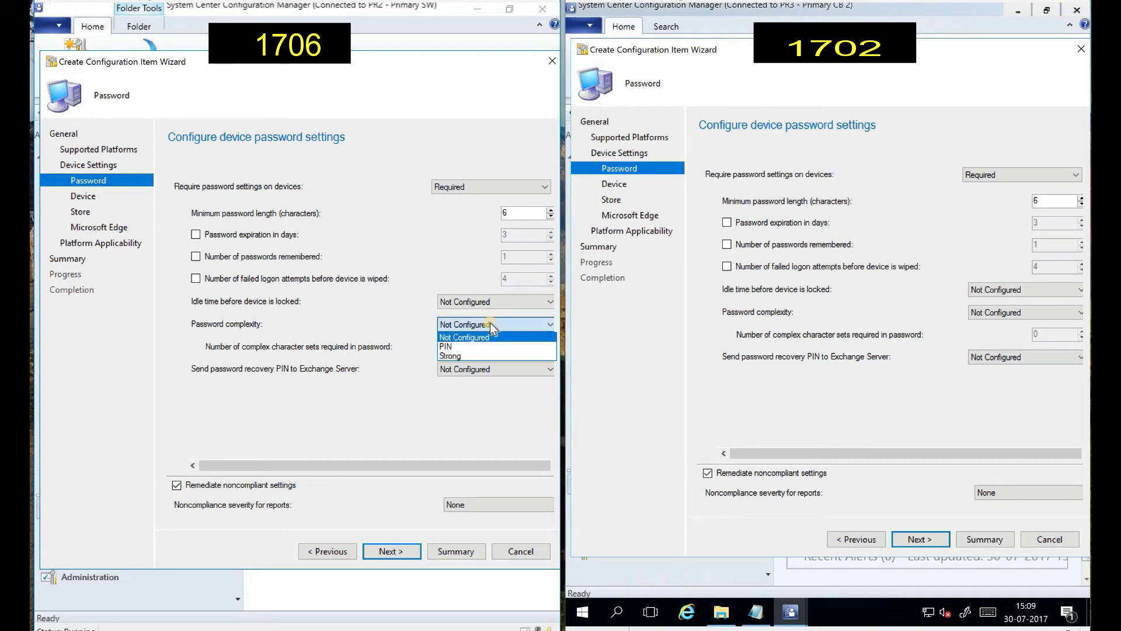
{"action": "left_click", "coordinate": [1042, 311]}
{"action": "left_click", "coordinate": [1032, 290]}
{"action": "left_click", "coordinate": [1033, 290]}
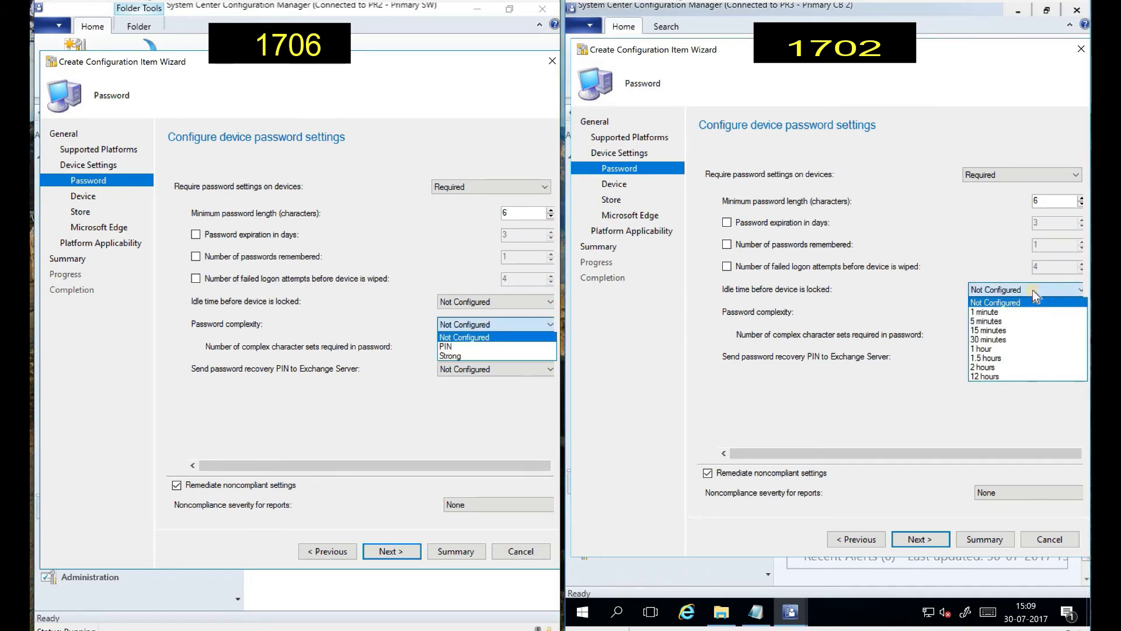
{"action": "left_click", "coordinate": [494, 302]}
{"action": "left_click", "coordinate": [494, 302]}
{"action": "left_click", "coordinate": [374, 399]}
{"action": "left_click", "coordinate": [464, 373]}
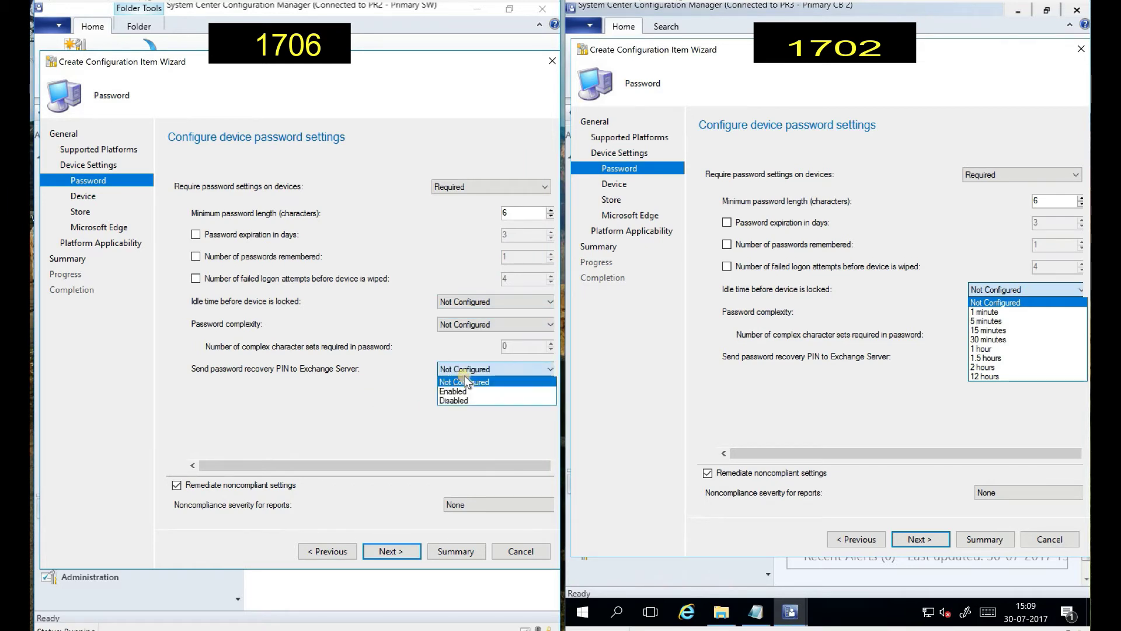
{"action": "left_click", "coordinate": [379, 397]}
{"action": "left_click", "coordinate": [837, 383]}
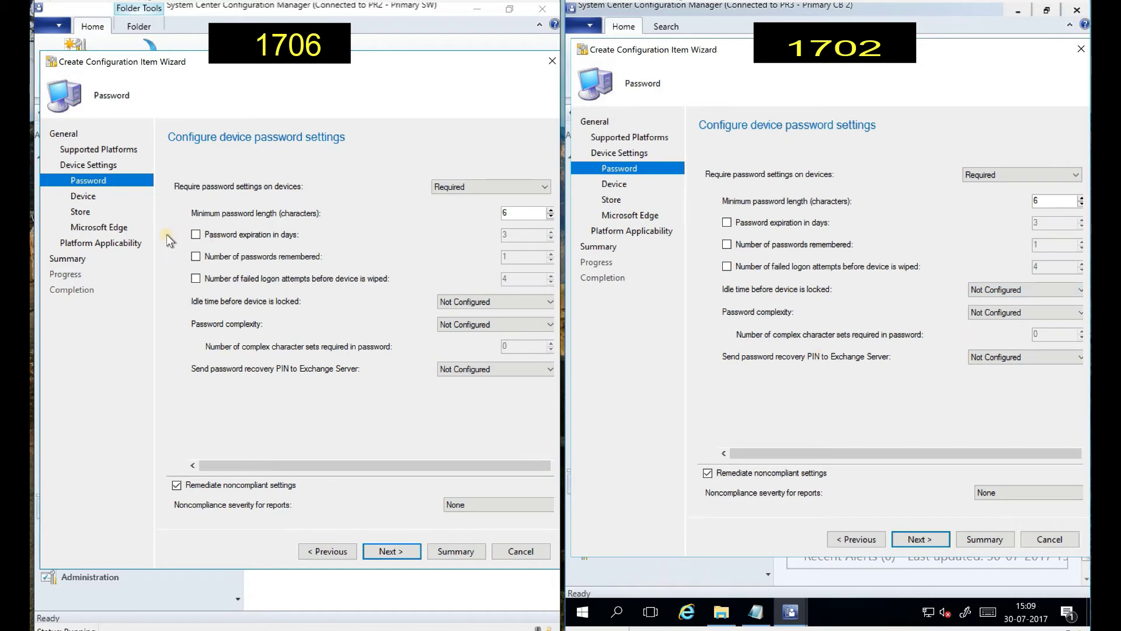
Compare the Device and Store settings of the configuration item between the 1706 and 1702 wizards.
{"action": "left_click", "coordinate": [88, 199]}
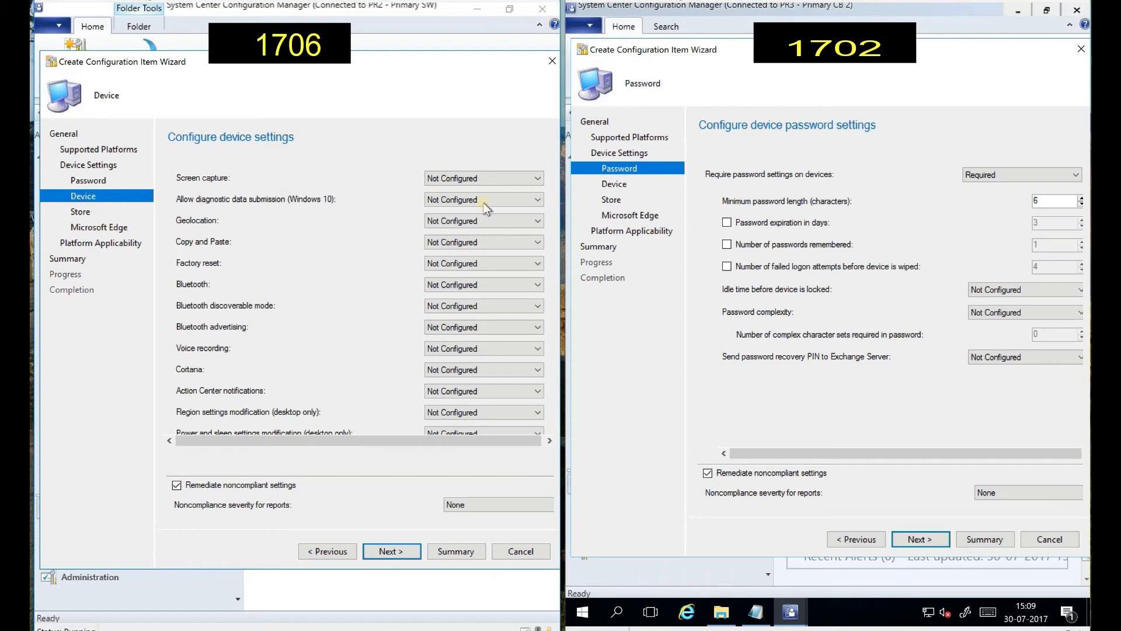
{"action": "left_click", "coordinate": [608, 184]}
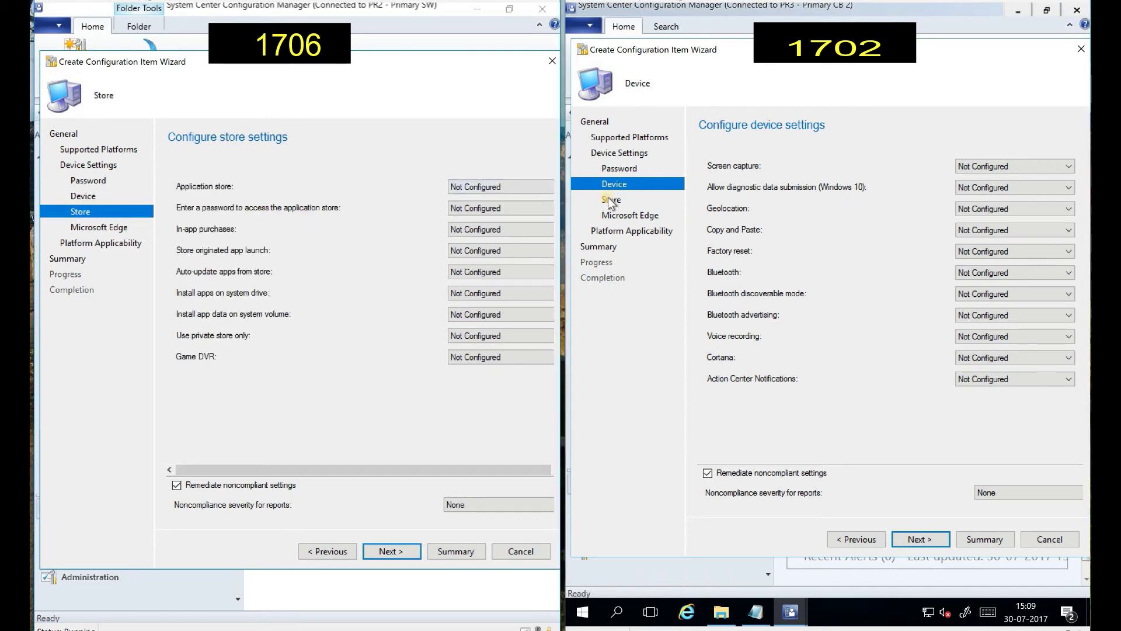
{"action": "left_click", "coordinate": [610, 202]}
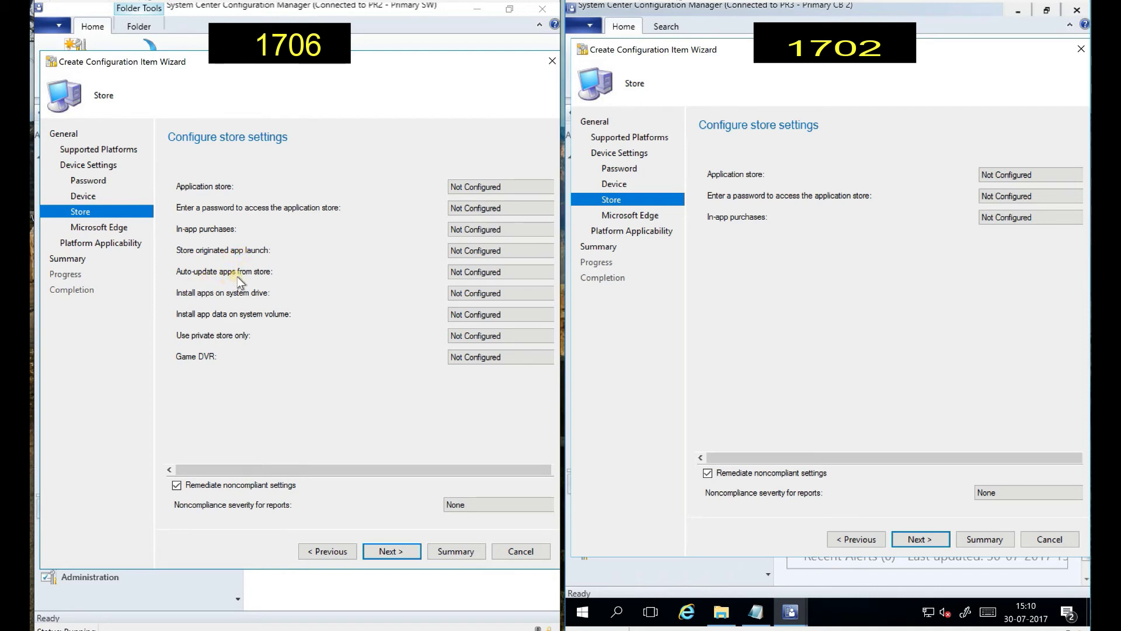
Compare the full list of Microsoft Edge settings between the 1706 and 1702 configuration item wizards.
{"action": "left_click", "coordinate": [114, 228]}
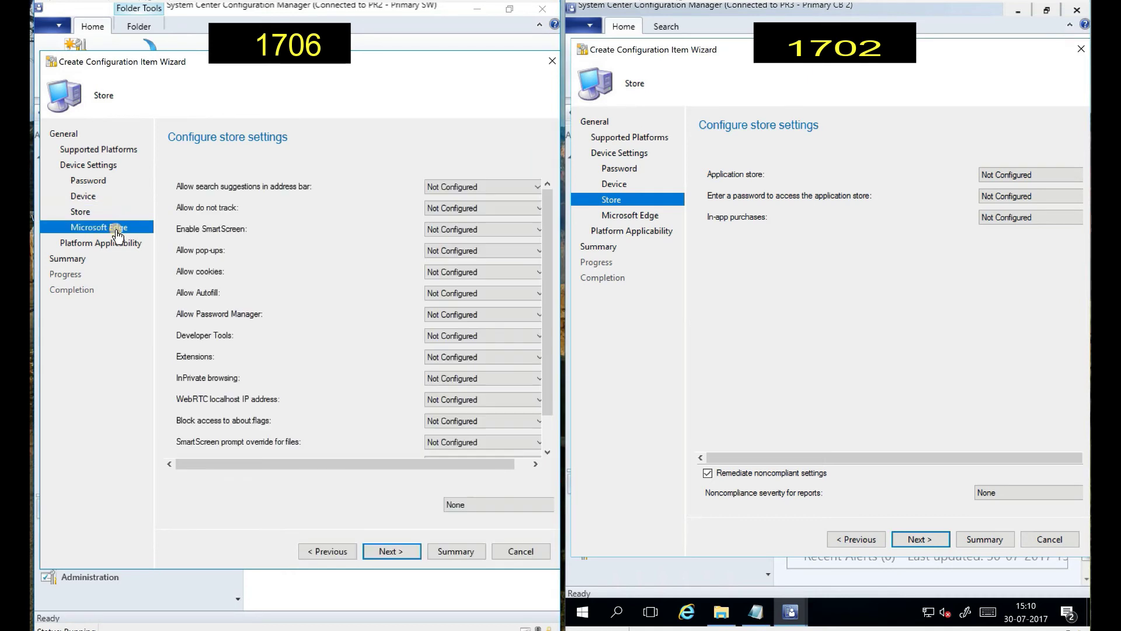
{"action": "left_click", "coordinate": [627, 218]}
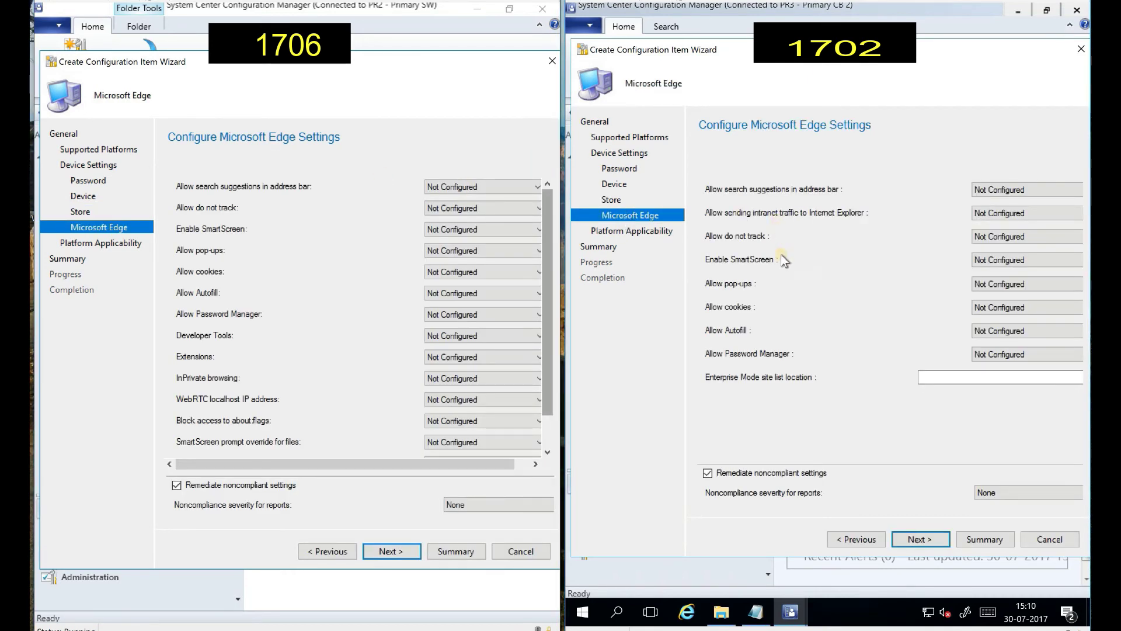
{"action": "scroll", "coordinate": [545, 397], "scroll_direction": "down", "scroll_amount": 1}
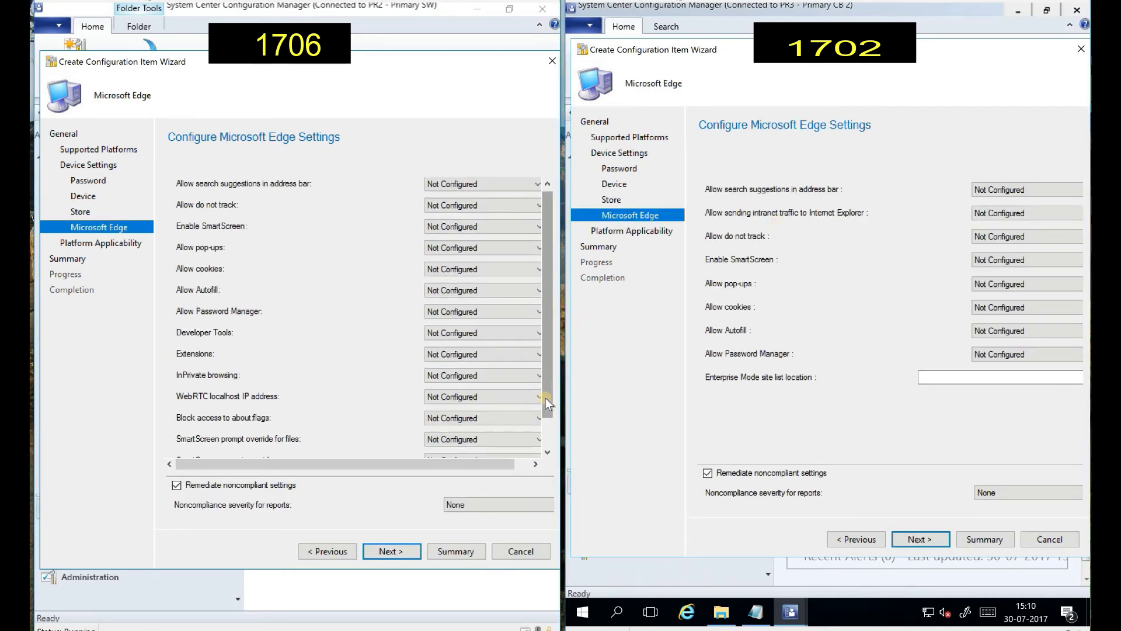
{"action": "left_click", "coordinate": [547, 448]}
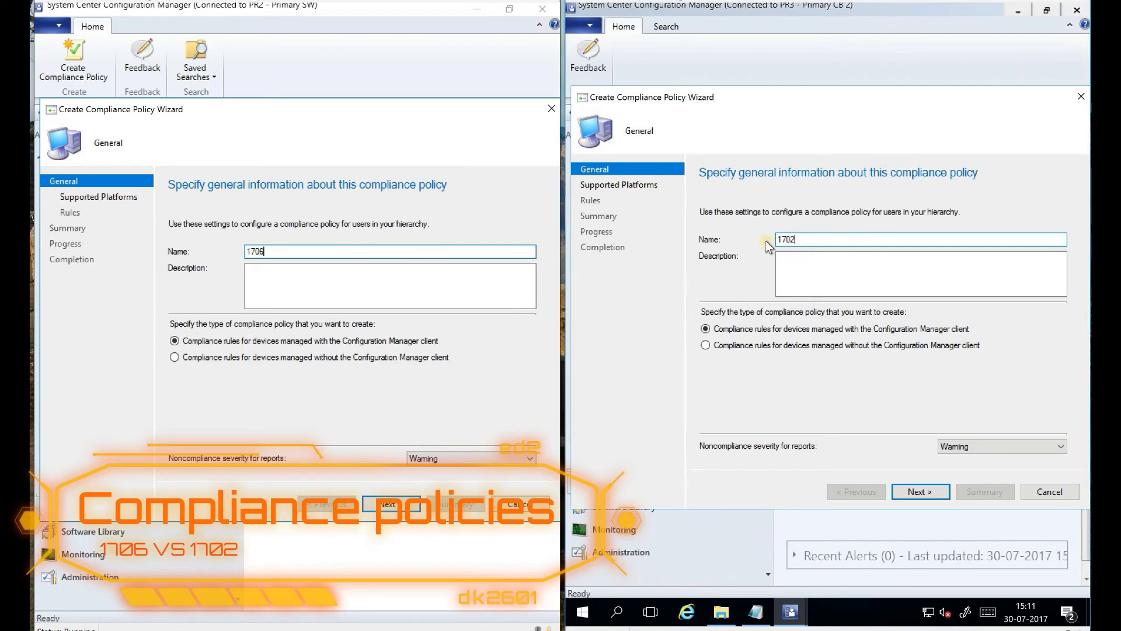
Set both compliance policies to rules for devices managed without the Configuration Manager client.
{"action": "left_click", "coordinate": [289, 356]}
{"action": "left_click", "coordinate": [174, 357]}
{"action": "left_click", "coordinate": [706, 345]}
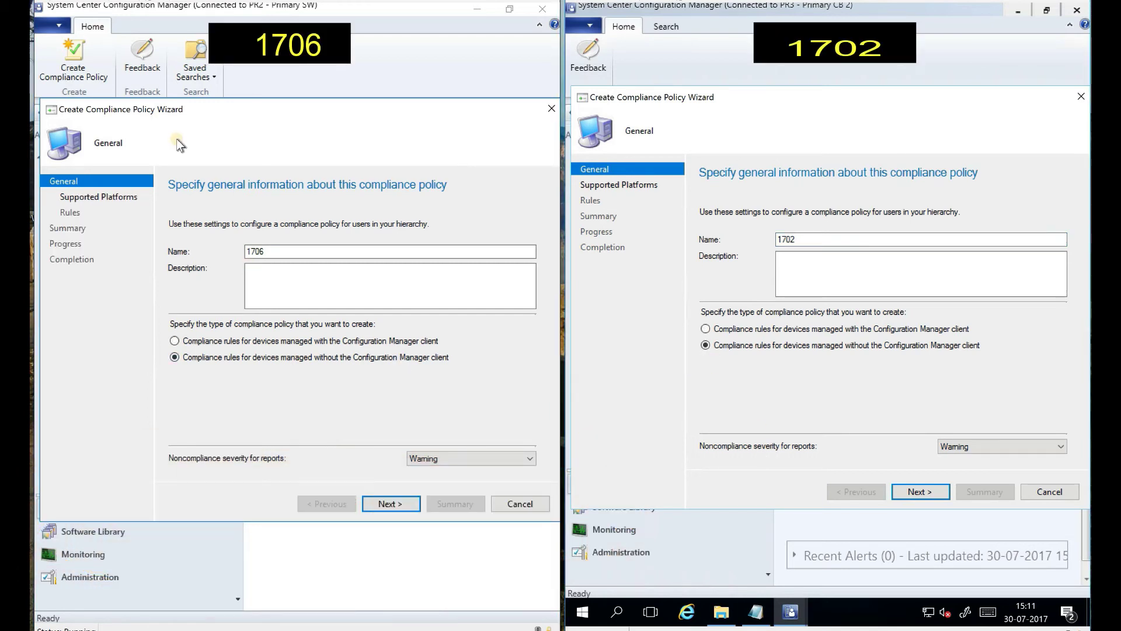
Select all supported platforms for the compliance policy in both wizards.
{"action": "left_click", "coordinate": [96, 195]}
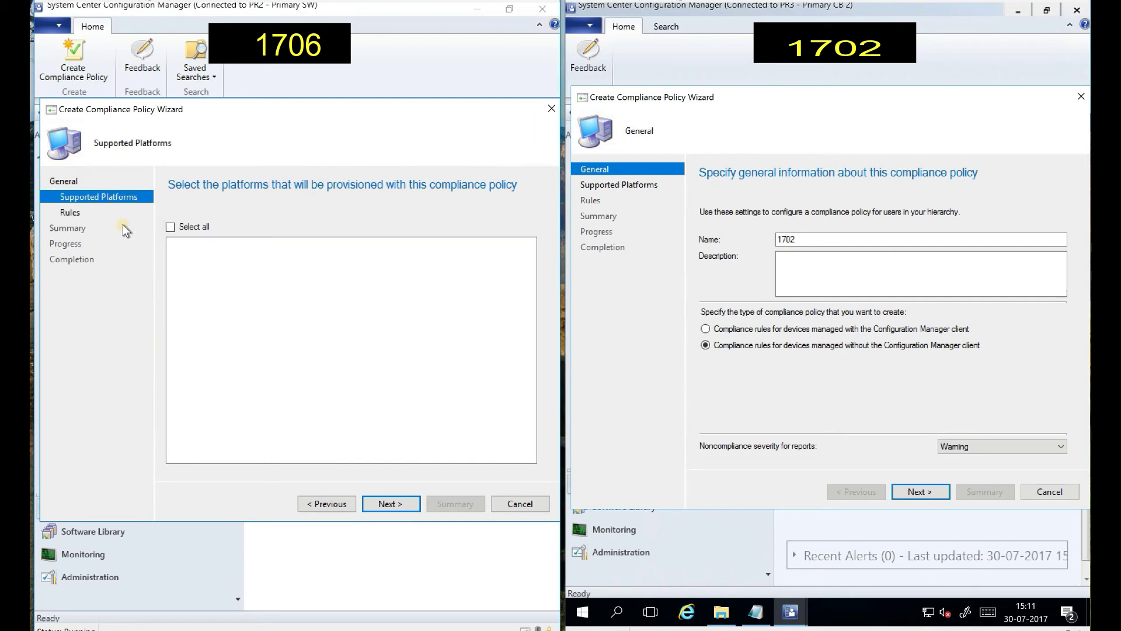
{"action": "left_click", "coordinate": [170, 227]}
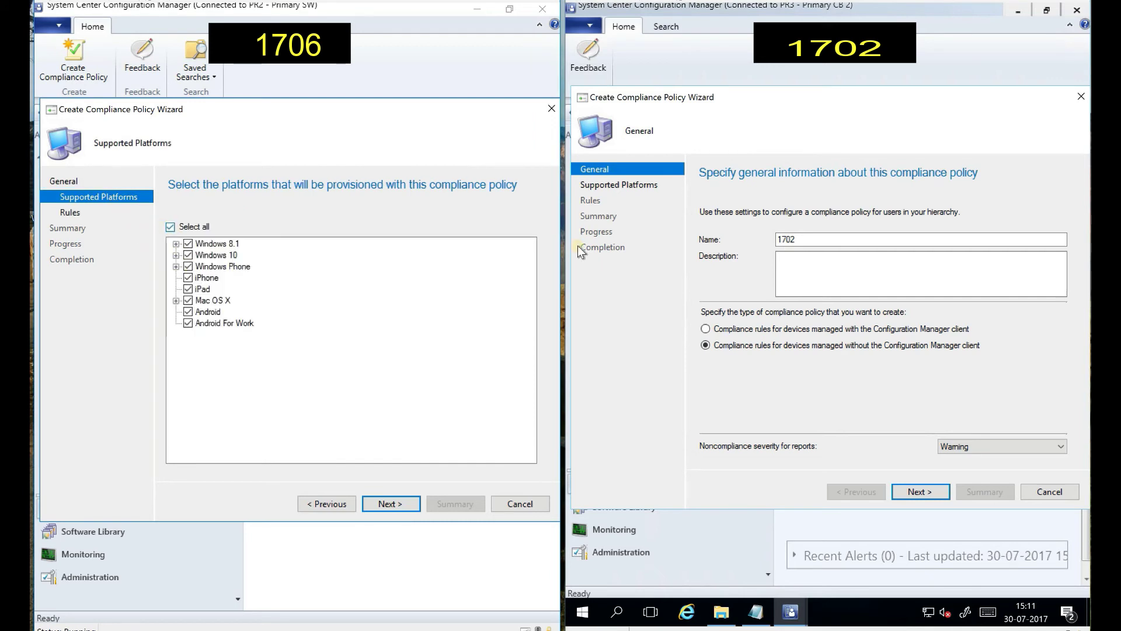
{"action": "left_click", "coordinate": [603, 186]}
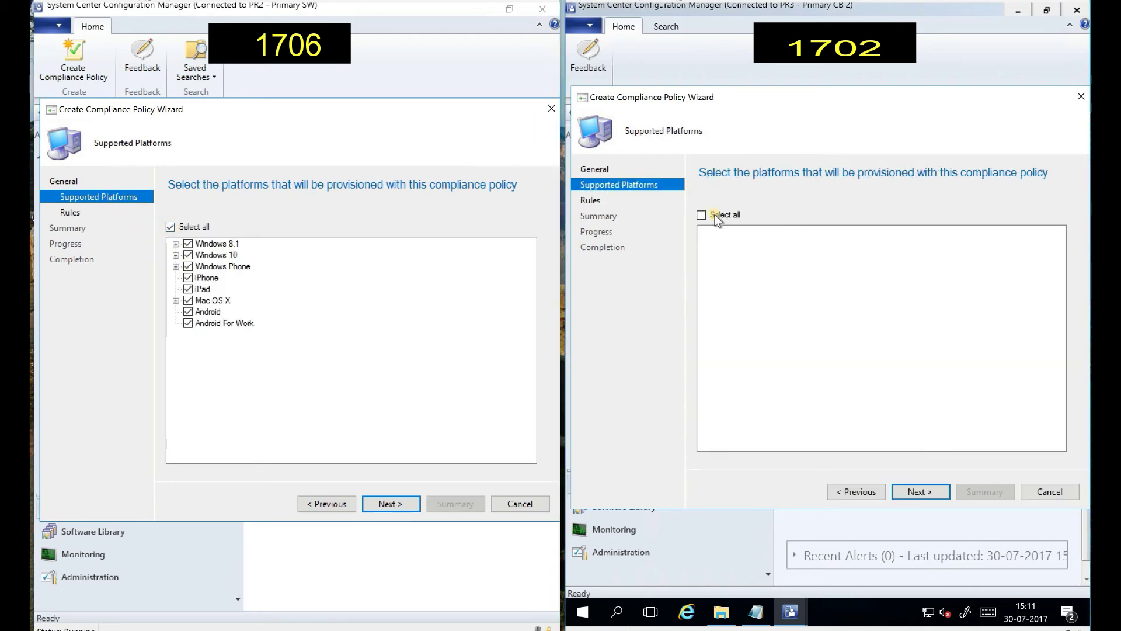
{"action": "left_click", "coordinate": [702, 215]}
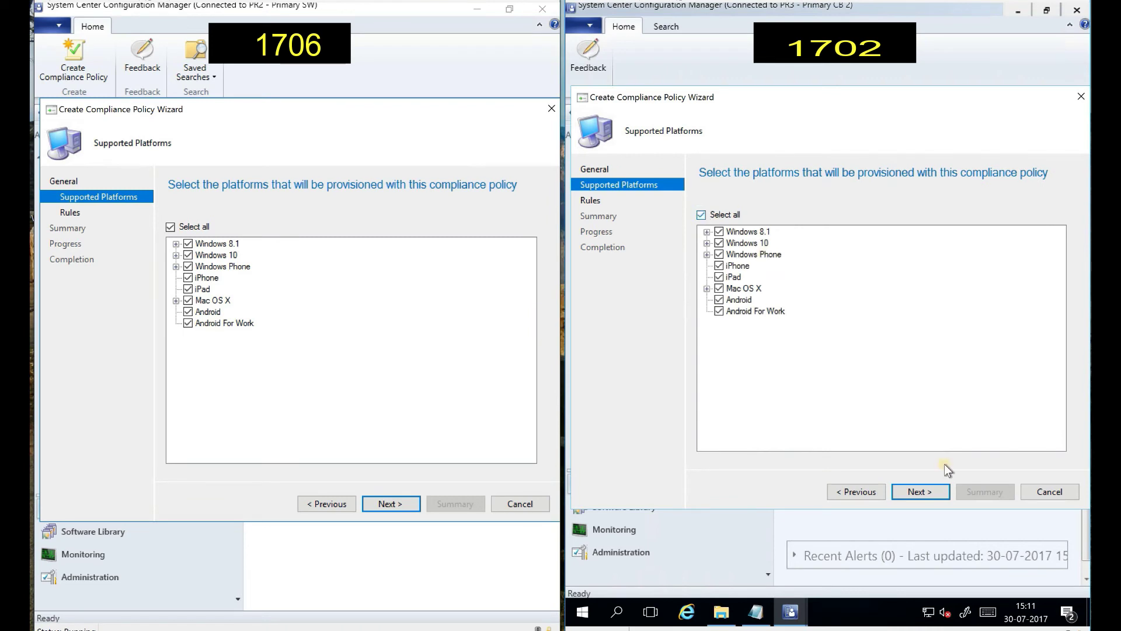
Start a new compliance rule in both wizards and compare the available rule conditions.
{"action": "left_click", "coordinate": [912, 492]}
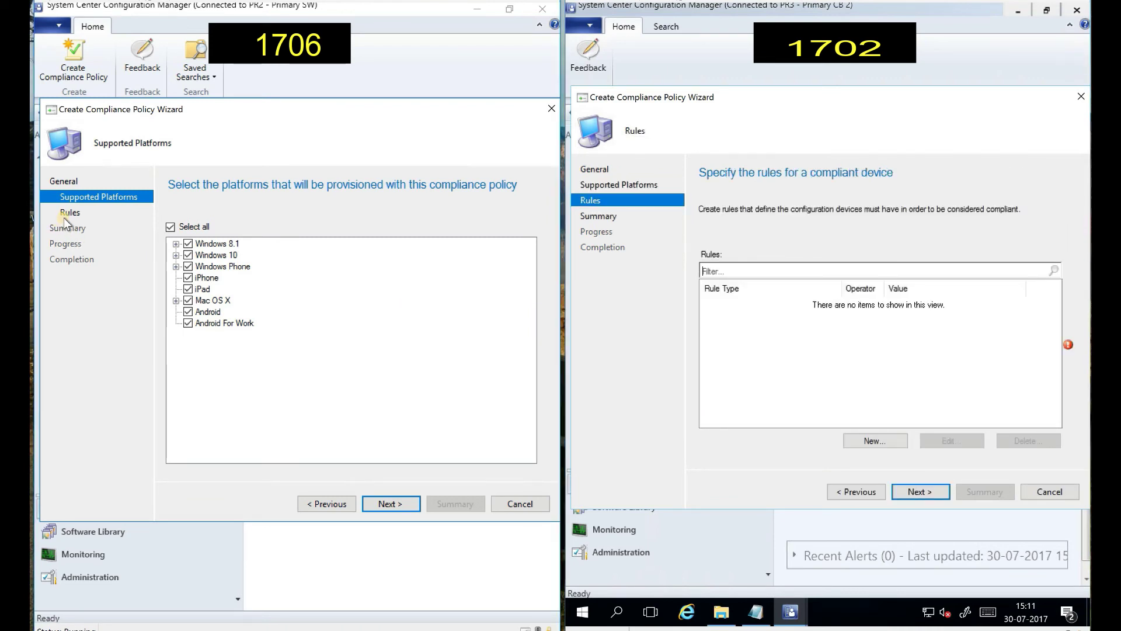
{"action": "key", "text": "Return"}
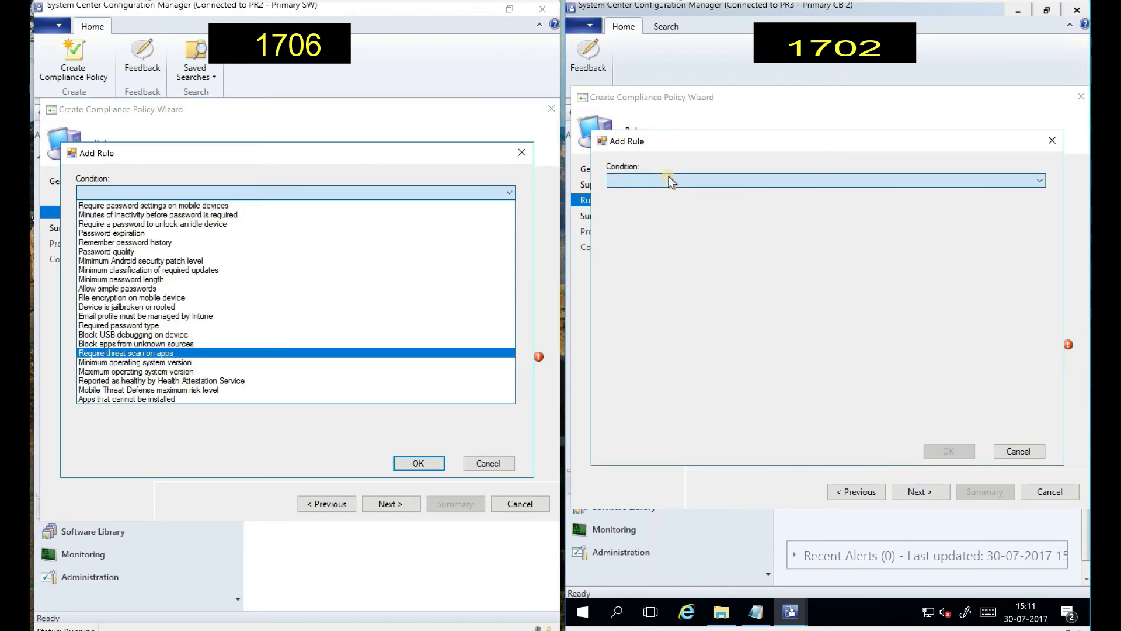
{"action": "left_click", "coordinate": [670, 182]}
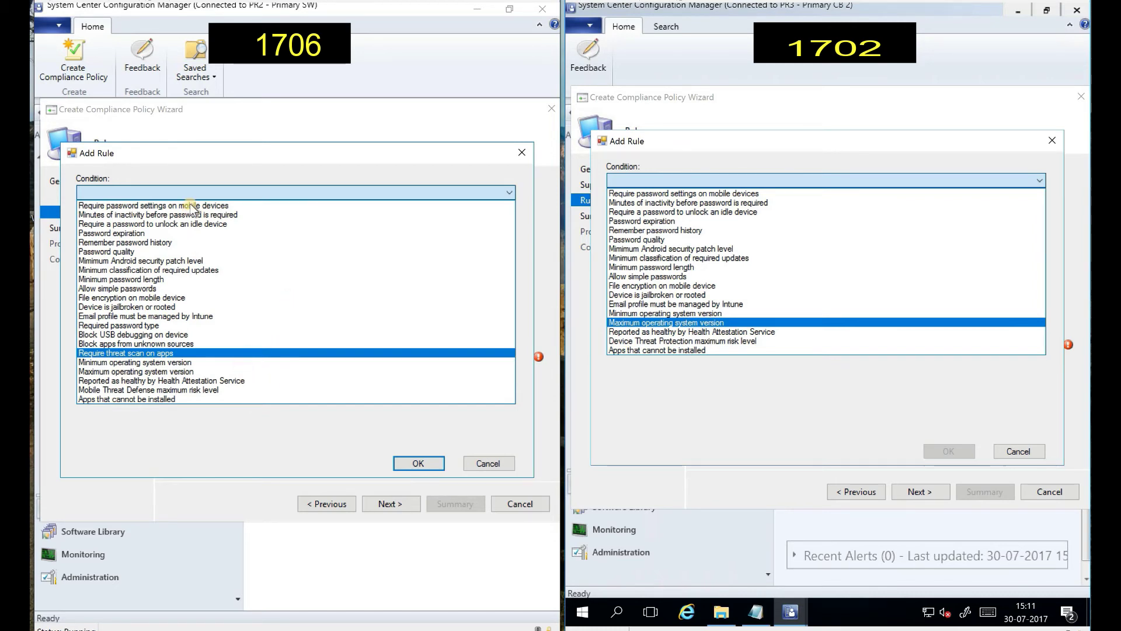
Examine the values of the Required password type condition in 1706 and check the 1702 condition list for an equivalent.
{"action": "left_click", "coordinate": [121, 327]}
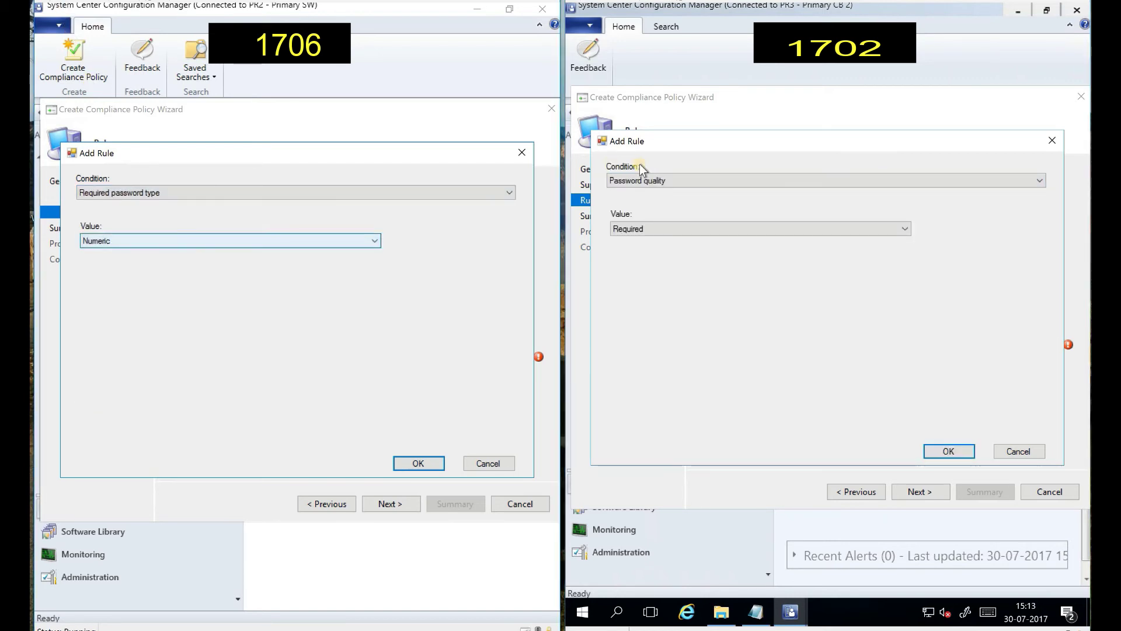
{"action": "left_click", "coordinate": [642, 181]}
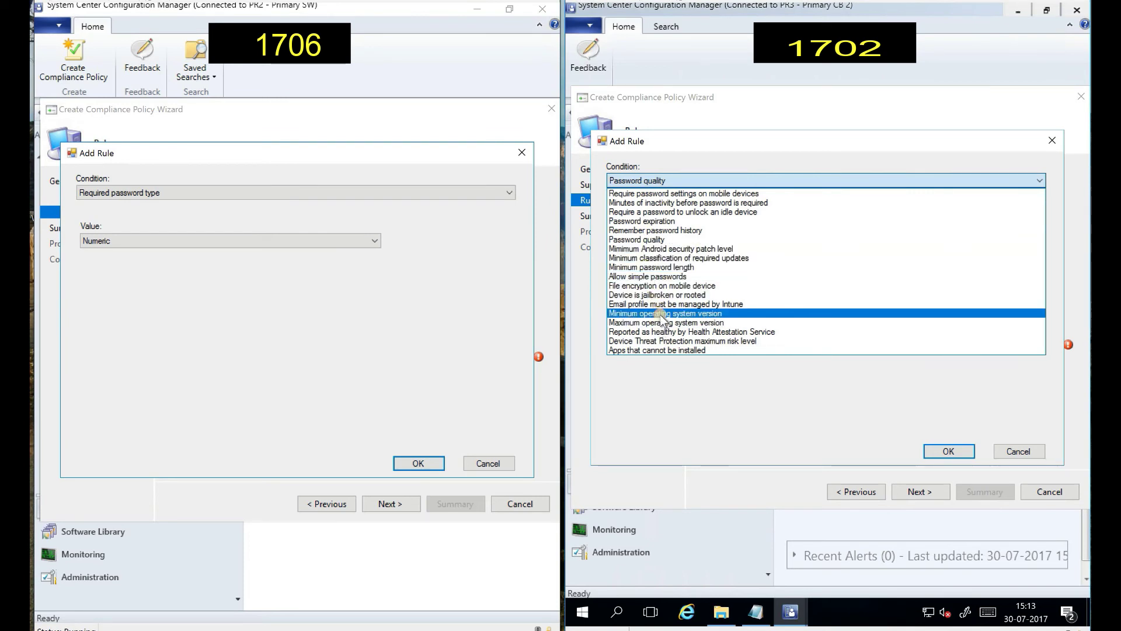
{"action": "left_click", "coordinate": [165, 243]}
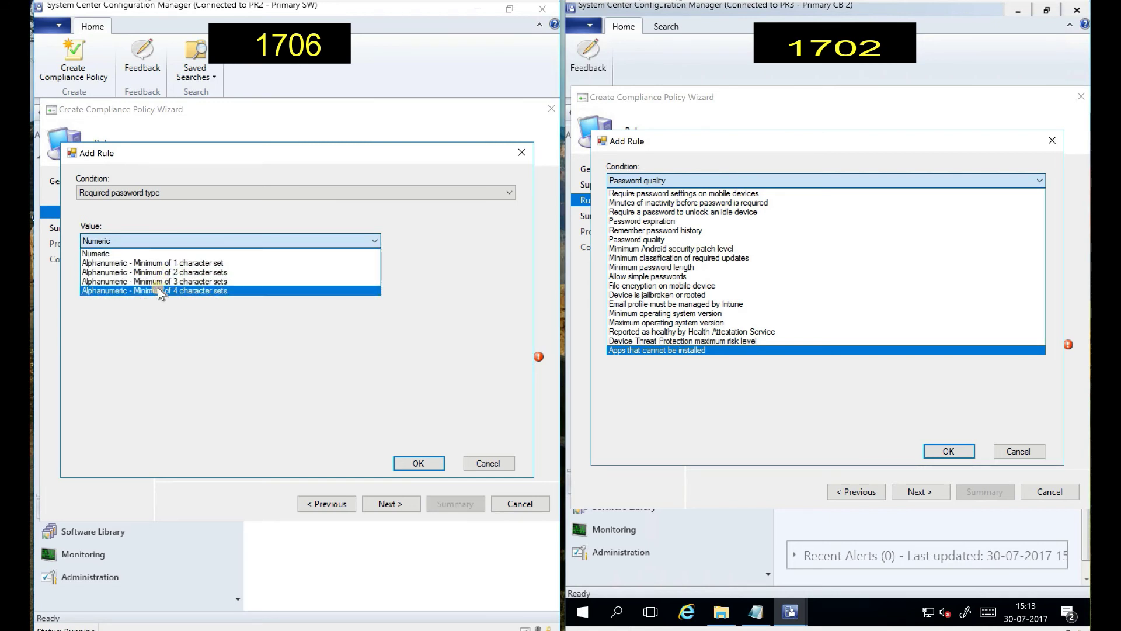
{"action": "left_click", "coordinate": [319, 189]}
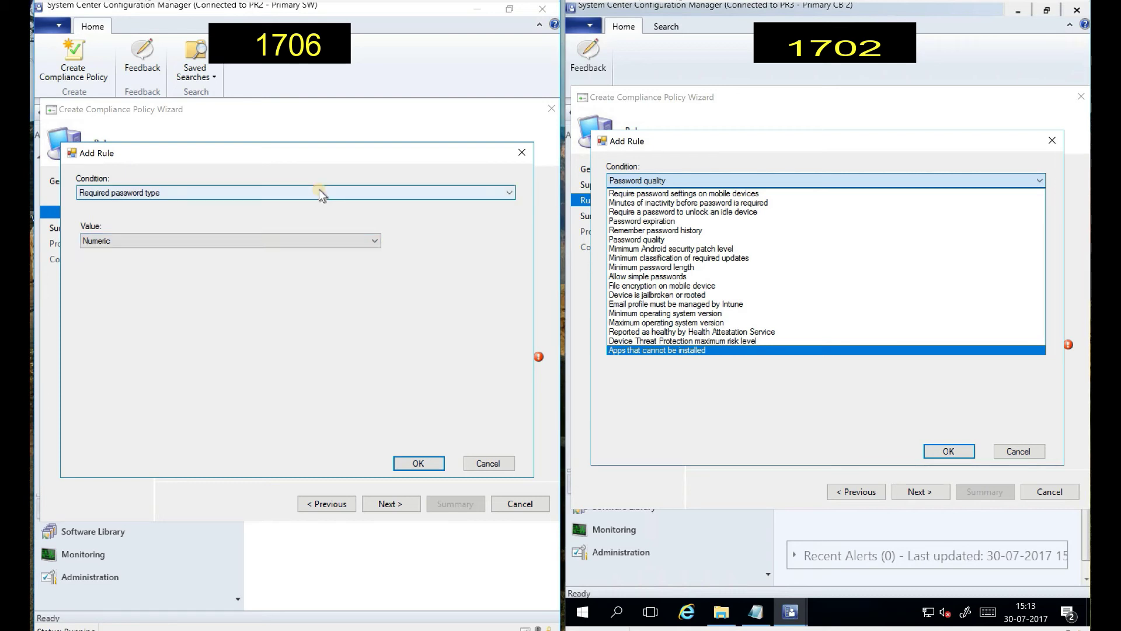
Inspect the Block USB debugging on device and Block apps from unknown sources conditions in 1706, and discard the rule.
{"action": "left_click", "coordinate": [319, 189]}
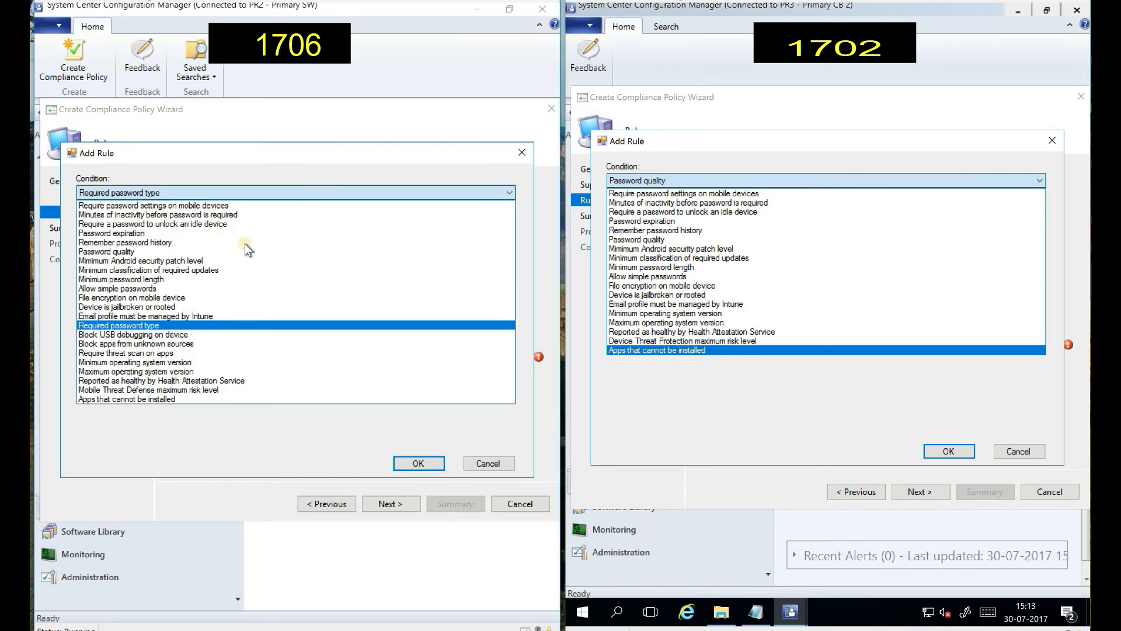
{"action": "left_click", "coordinate": [170, 336]}
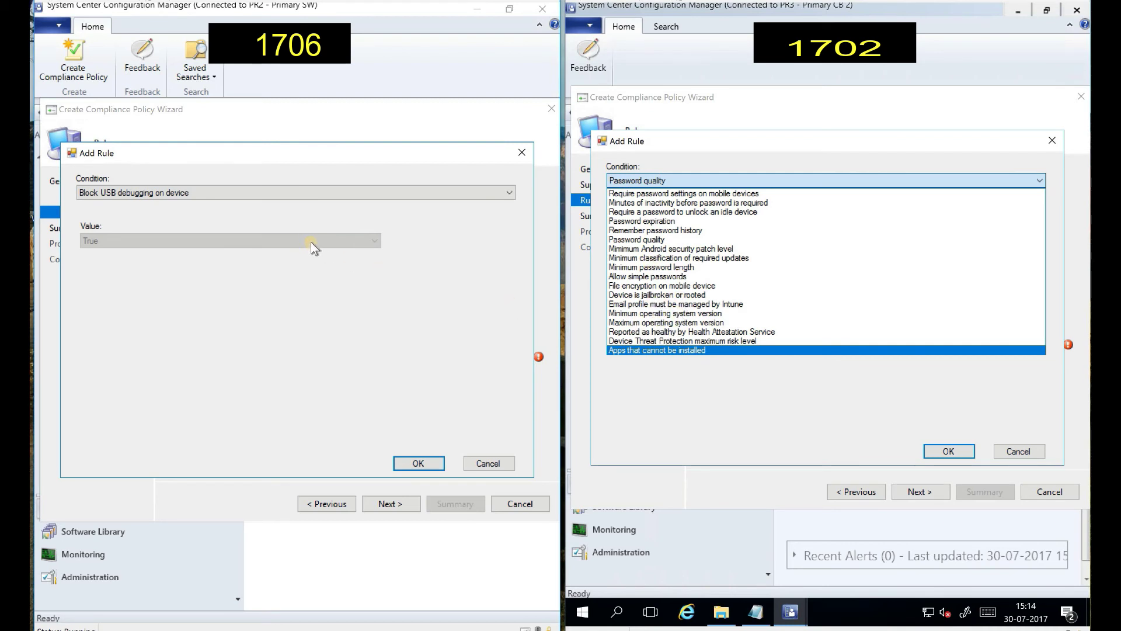
{"action": "left_click", "coordinate": [282, 195]}
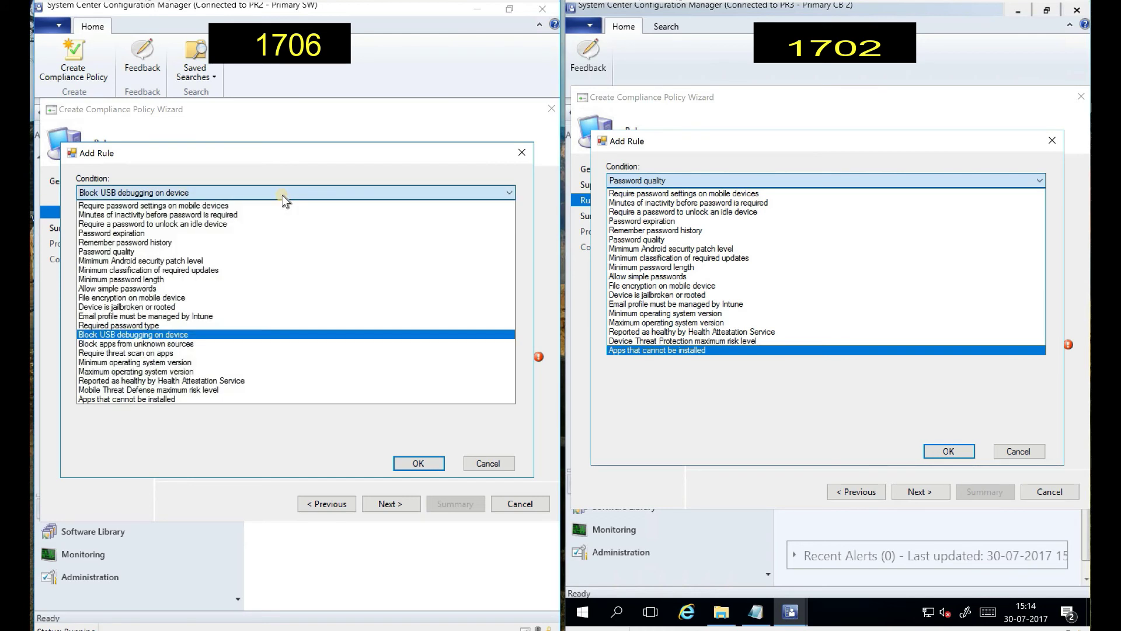
{"action": "left_click", "coordinate": [186, 344]}
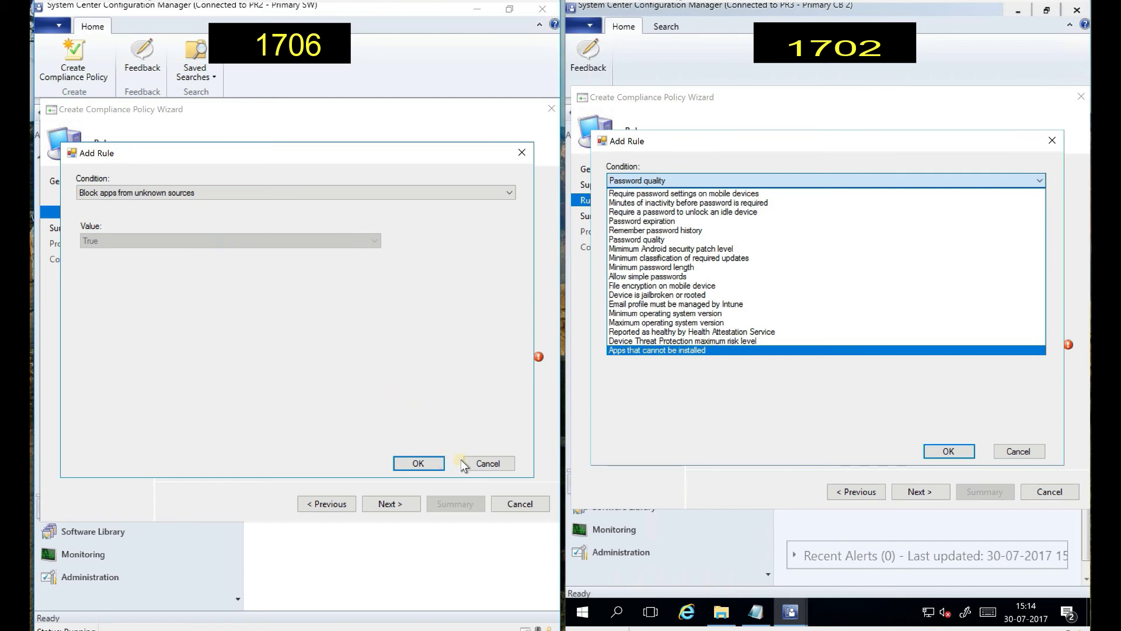
{"action": "left_click", "coordinate": [475, 463]}
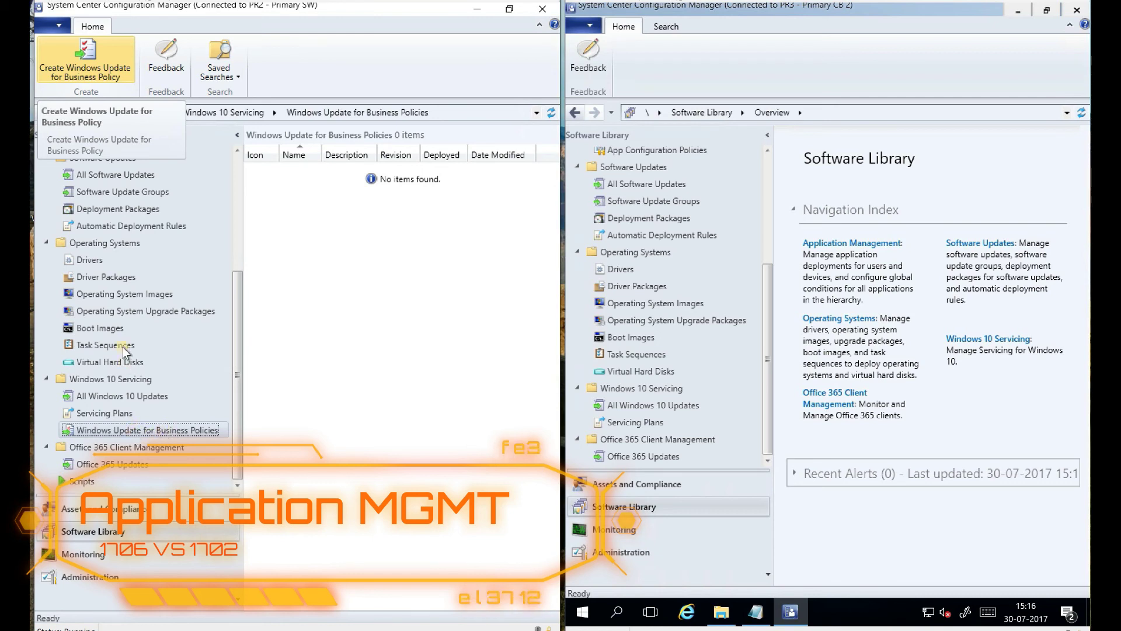
Start a Windows Update for Business policy named 1706 in the 1706 console and display its deferral policies.
{"action": "left_click", "coordinate": [91, 71]}
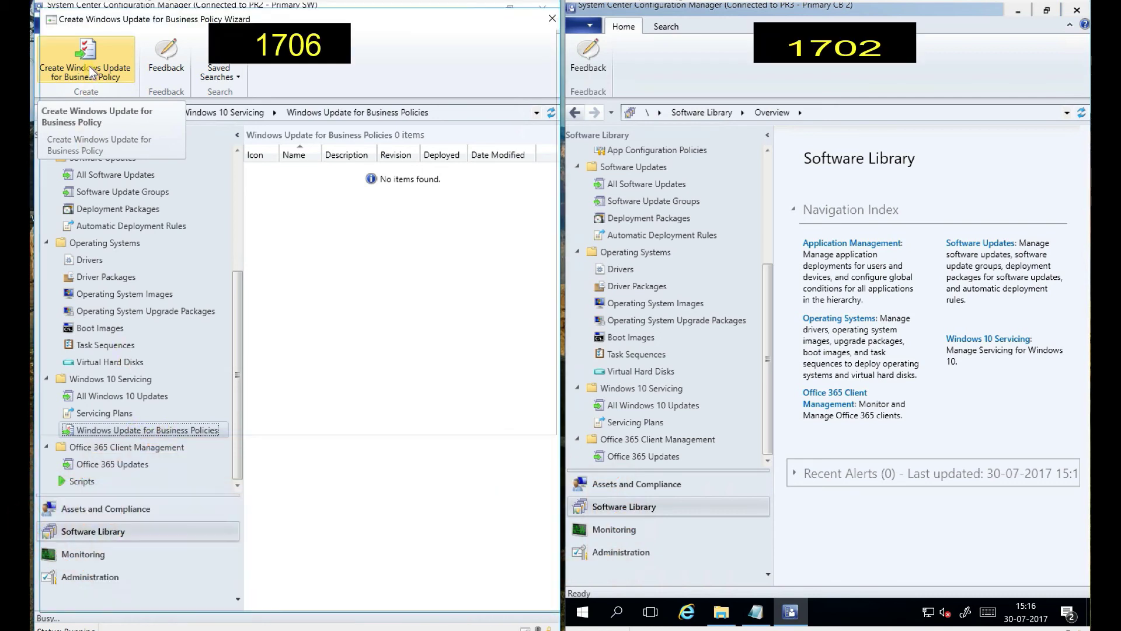
{"action": "type", "text": "1796"}
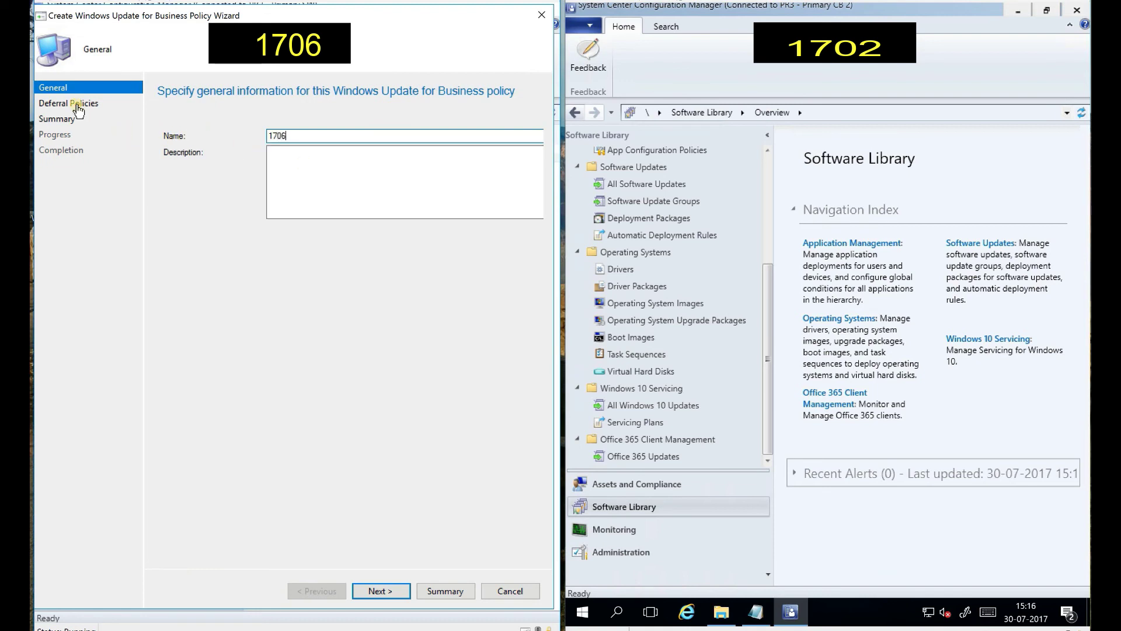
{"action": "left_click", "coordinate": [75, 104]}
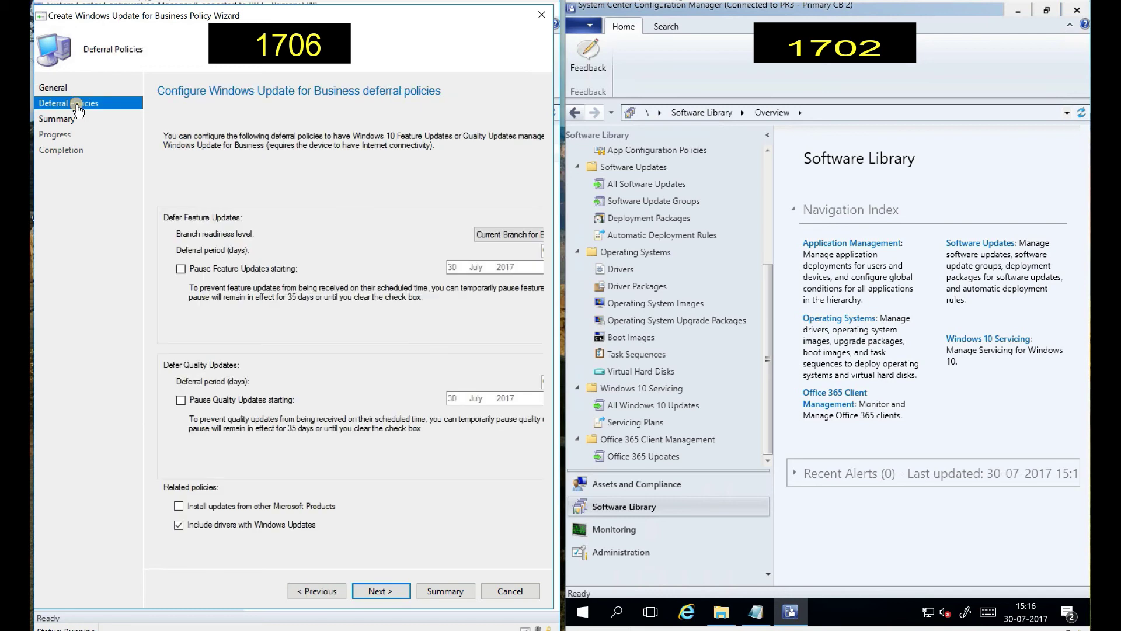
Try the options to pause feature updates and quality updates, and discard the Windows Update for Business policy.
{"action": "left_click", "coordinate": [181, 269]}
{"action": "left_click", "coordinate": [181, 401]}
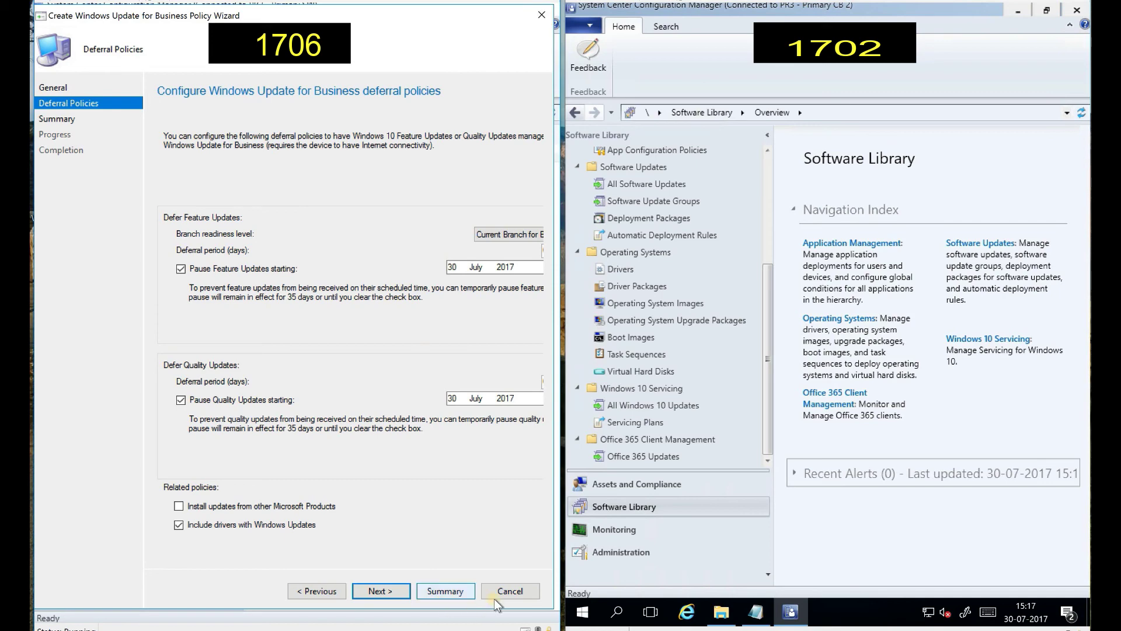
{"action": "left_click", "coordinate": [510, 591]}
{"action": "left_click", "coordinate": [320, 373]}
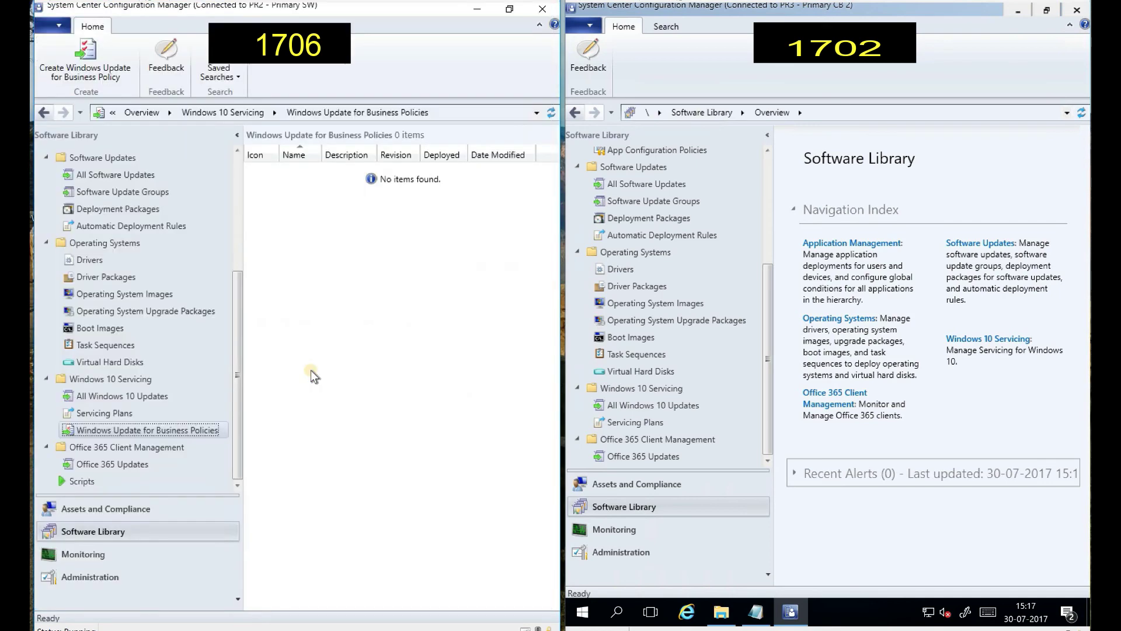
Inspect the script creation wizard of the Scripts node in the 1706 console and close it without creating a script.
{"action": "left_click", "coordinate": [80, 480]}
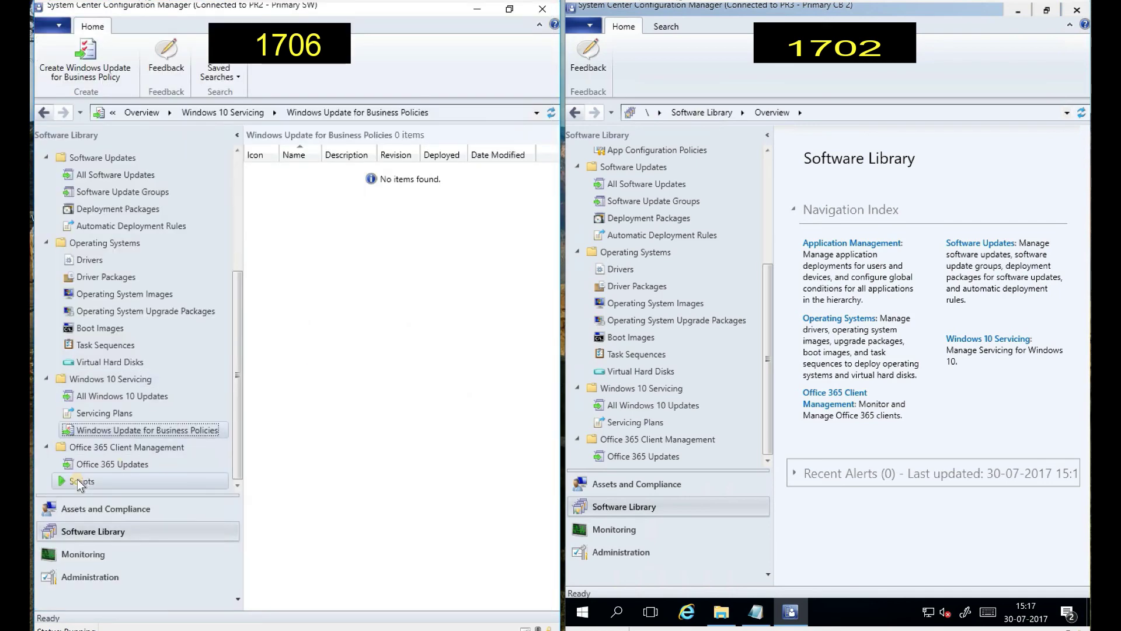
{"action": "left_click", "coordinate": [51, 60]}
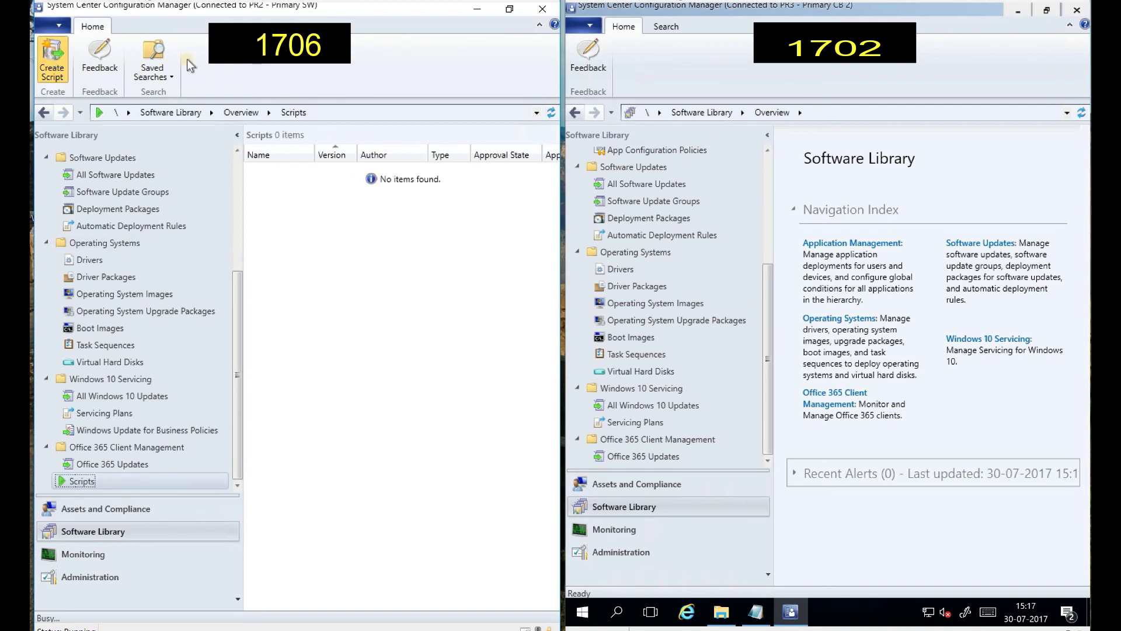
{"action": "left_click_drag", "start_coordinate": [188, 64], "coordinate": [175, 47]}
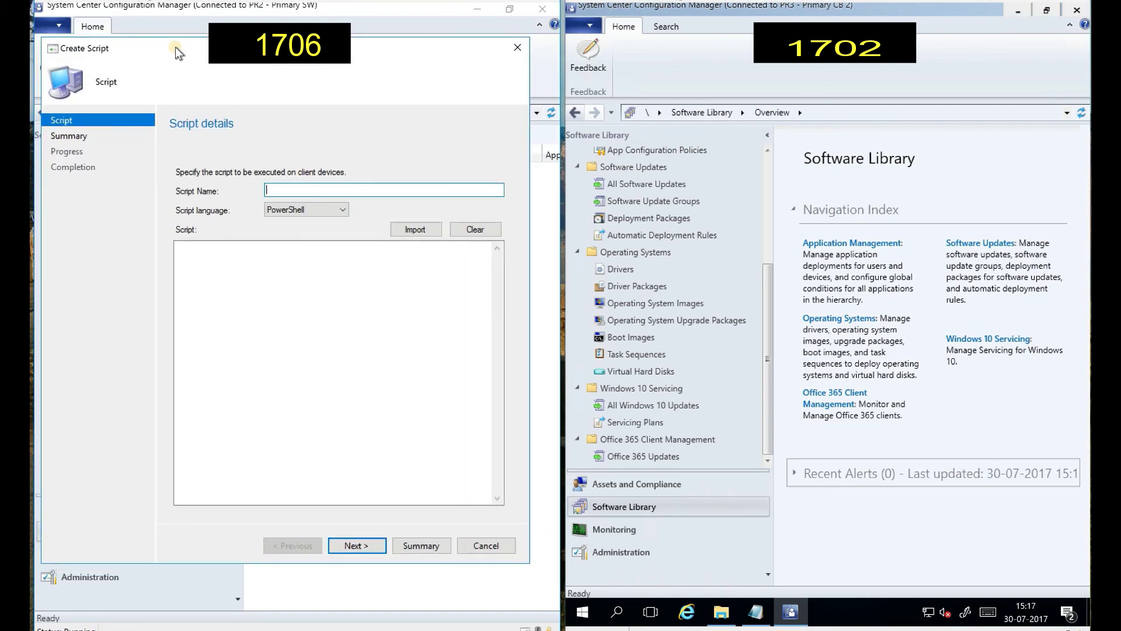
{"action": "key", "text": "Escape"}
{"action": "key", "text": "Return"}
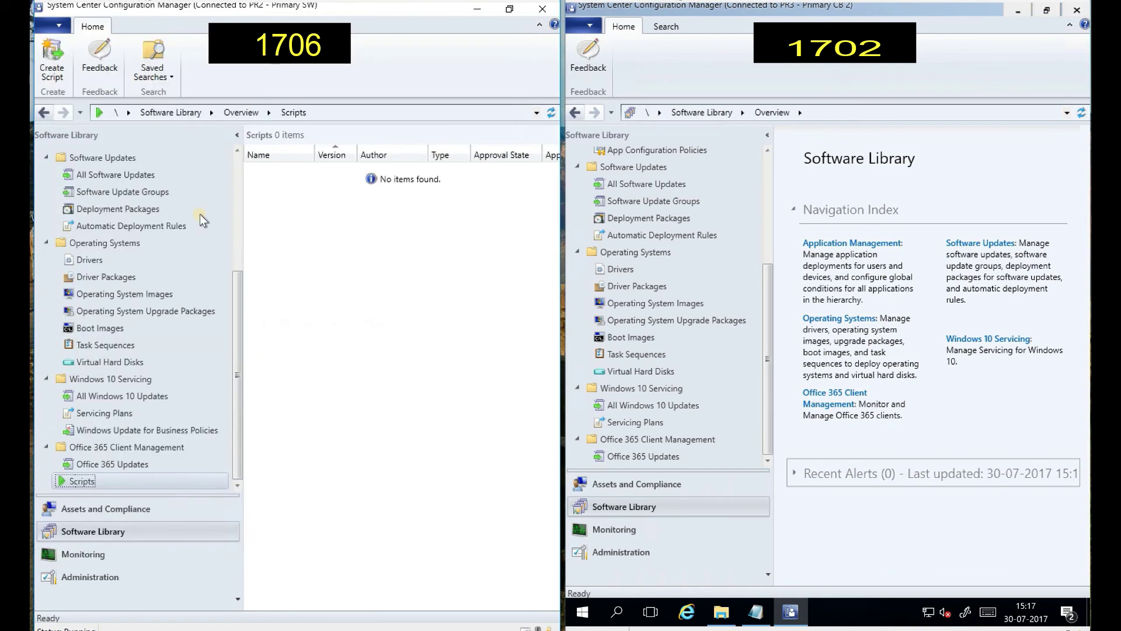